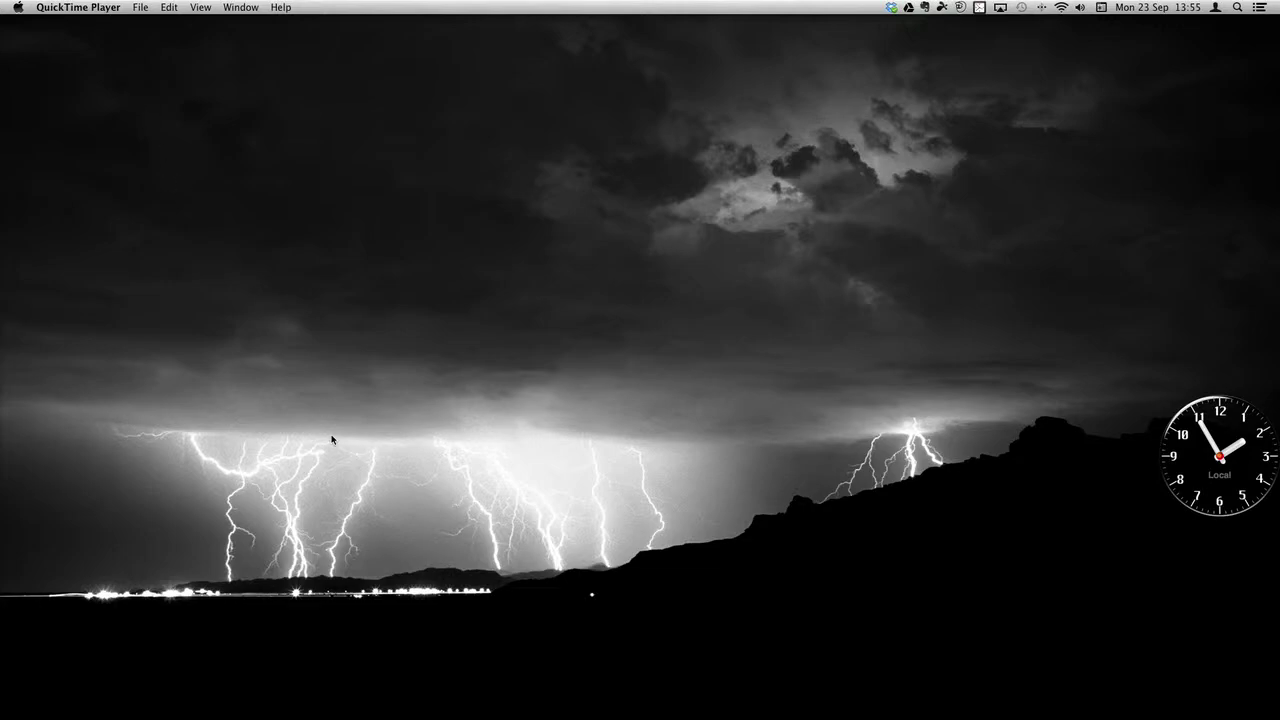
mouse_move(526, 712)
key("F4")
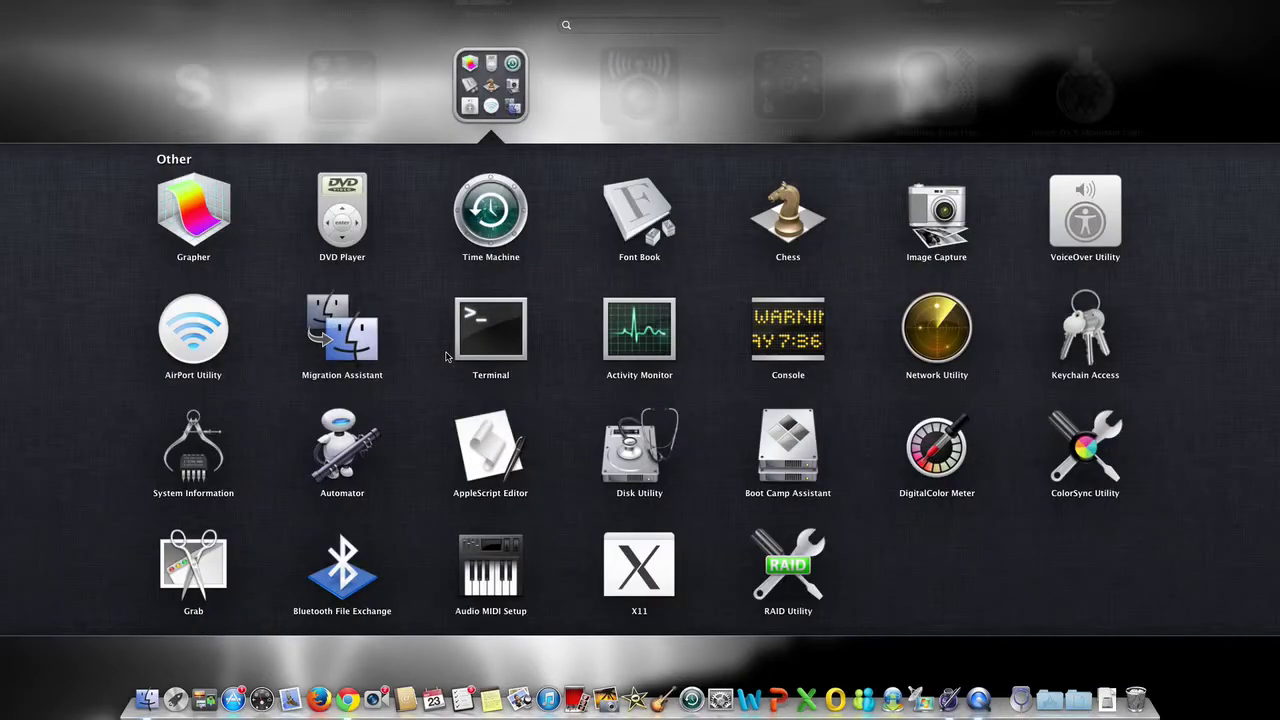
left_click(676, 110)
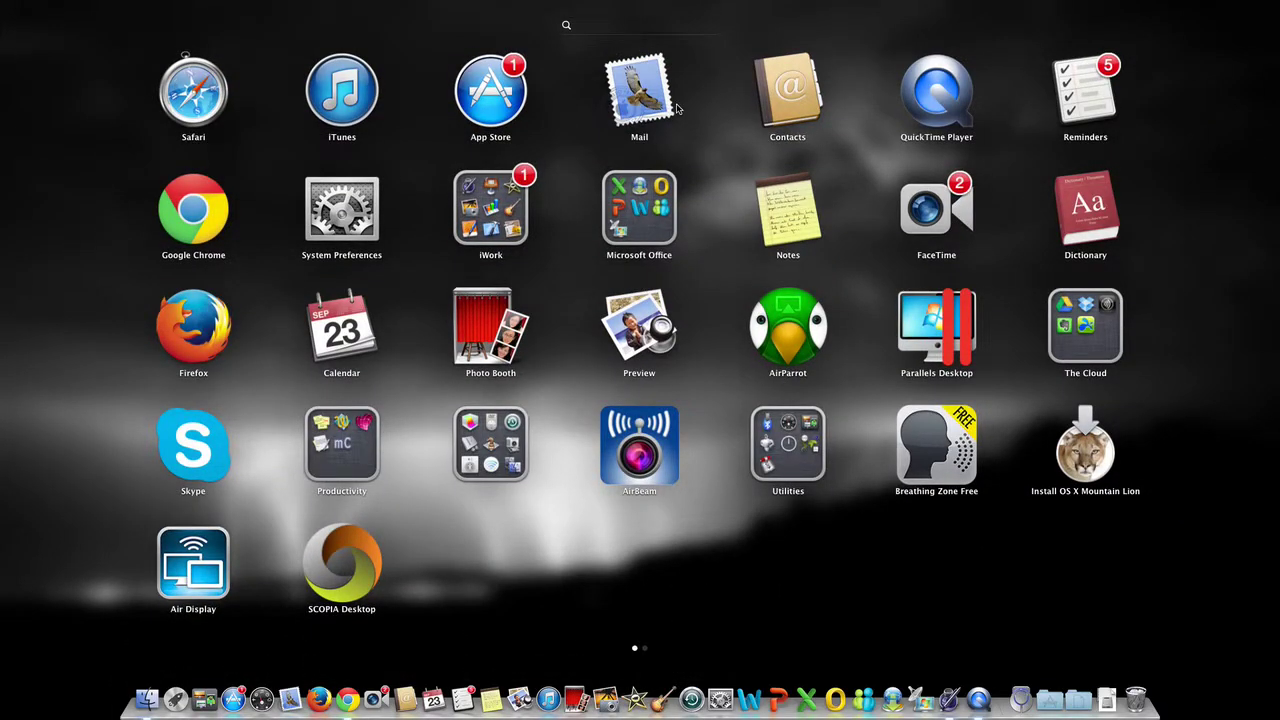
left_click(563, 275)
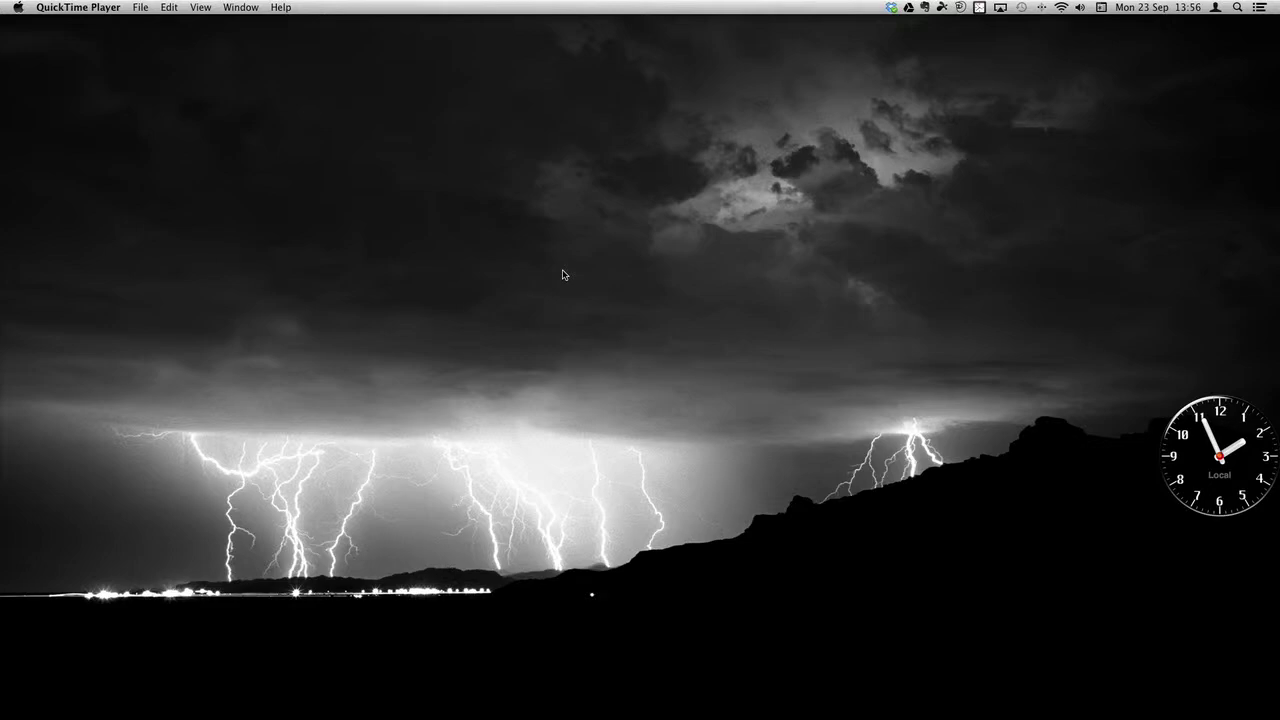
Step: Find and launch GarageBand with a Spotlight search for "g"
key("super+space")
type("qui")
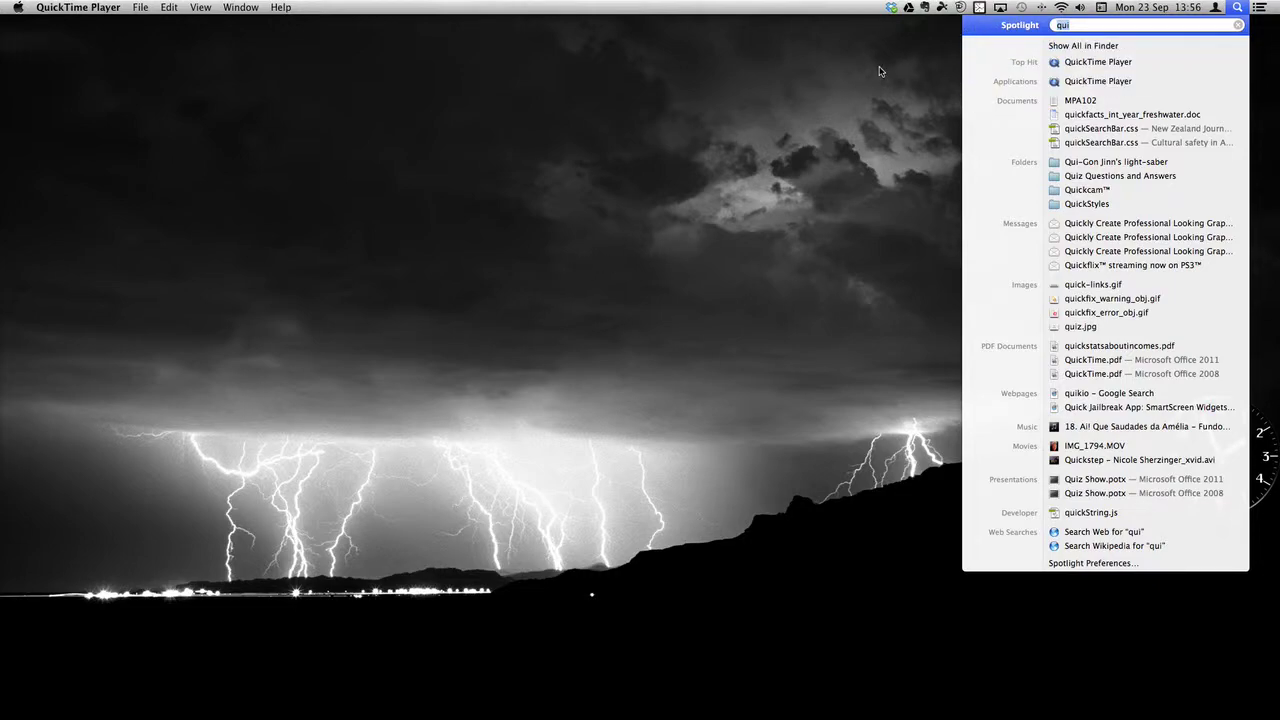
type("g")
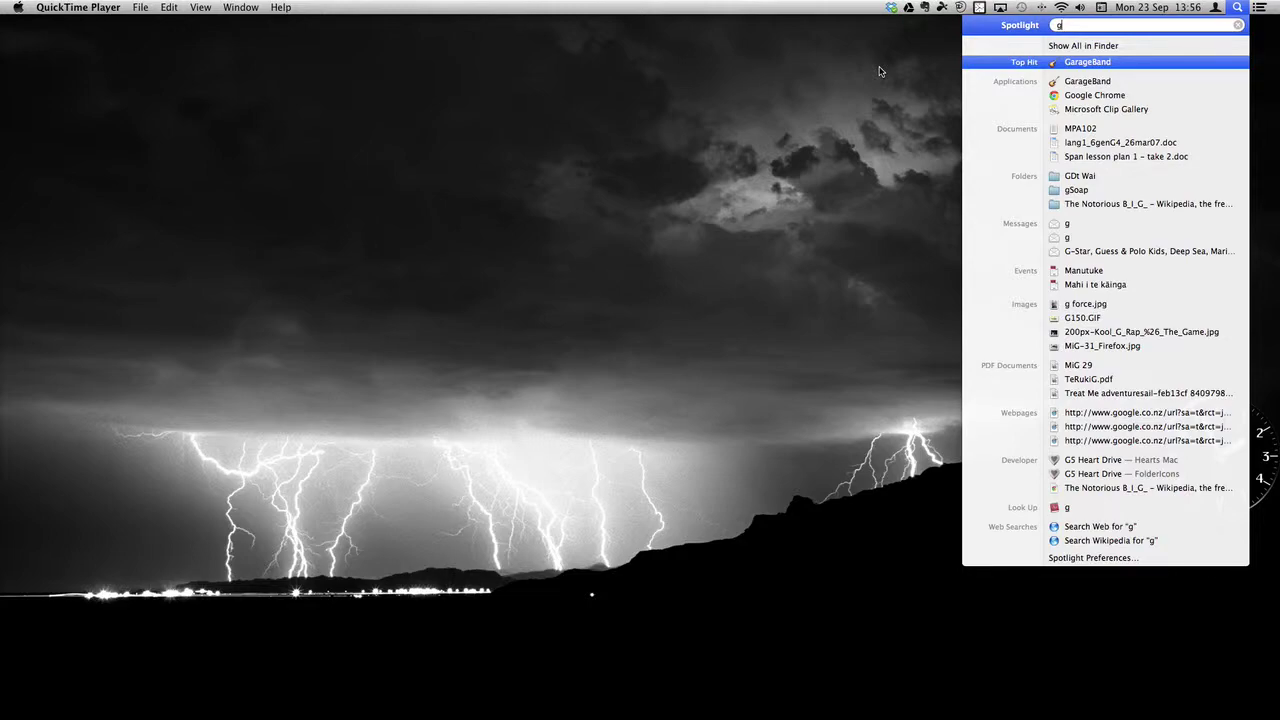
key("Escape")
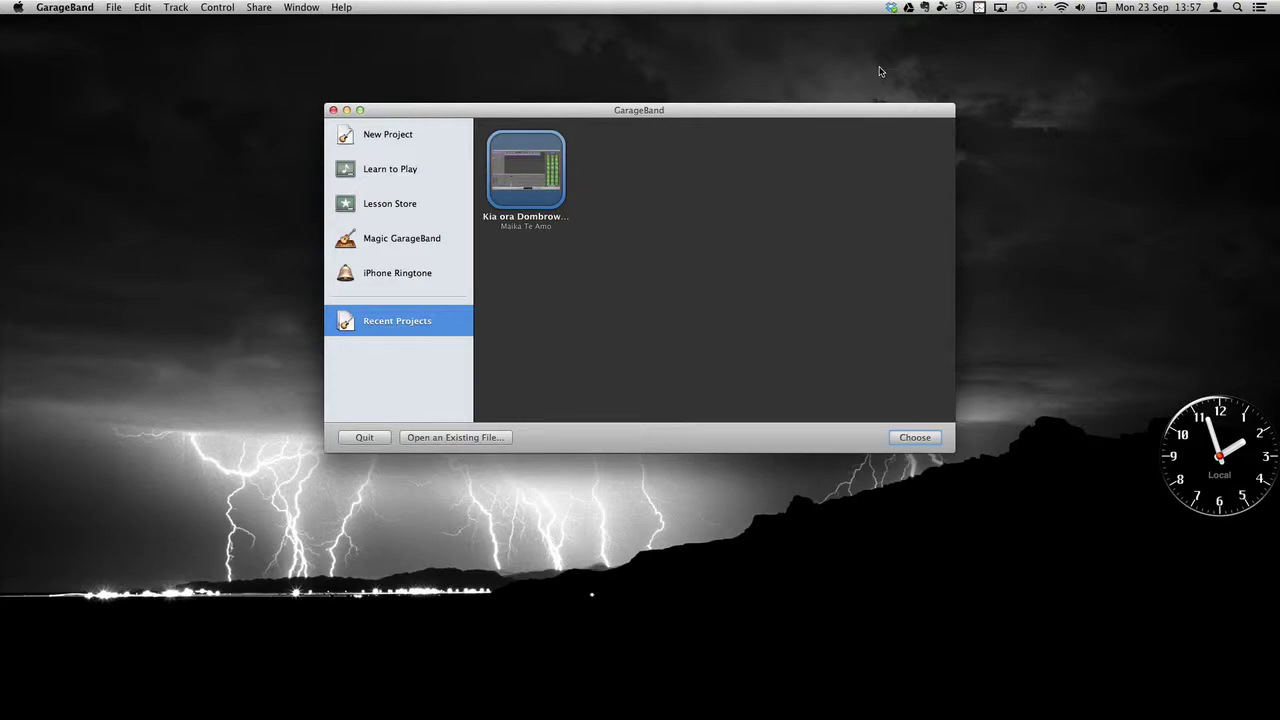
Step: Create a new project from the Podcast template, named Podcast-tanga, with its key set to E
left_click(386, 143)
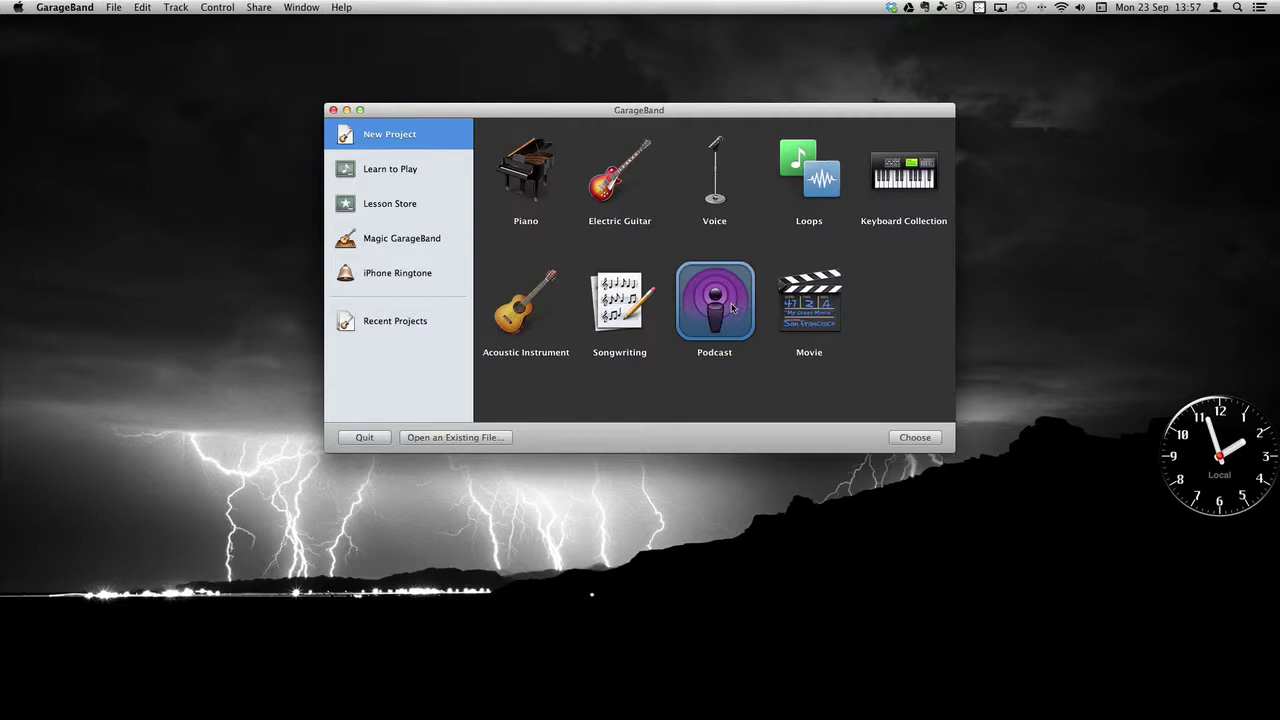
left_click(915, 437)
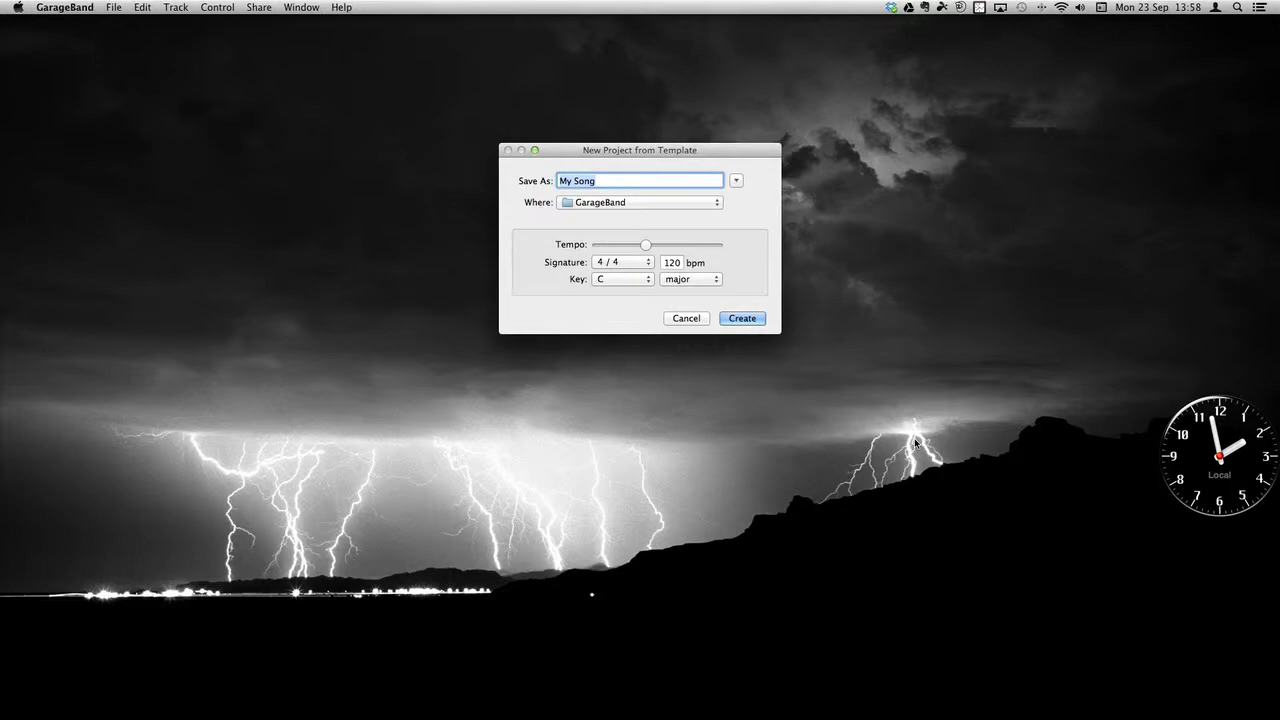
type("Podcast-tanga")
left_click(637, 281)
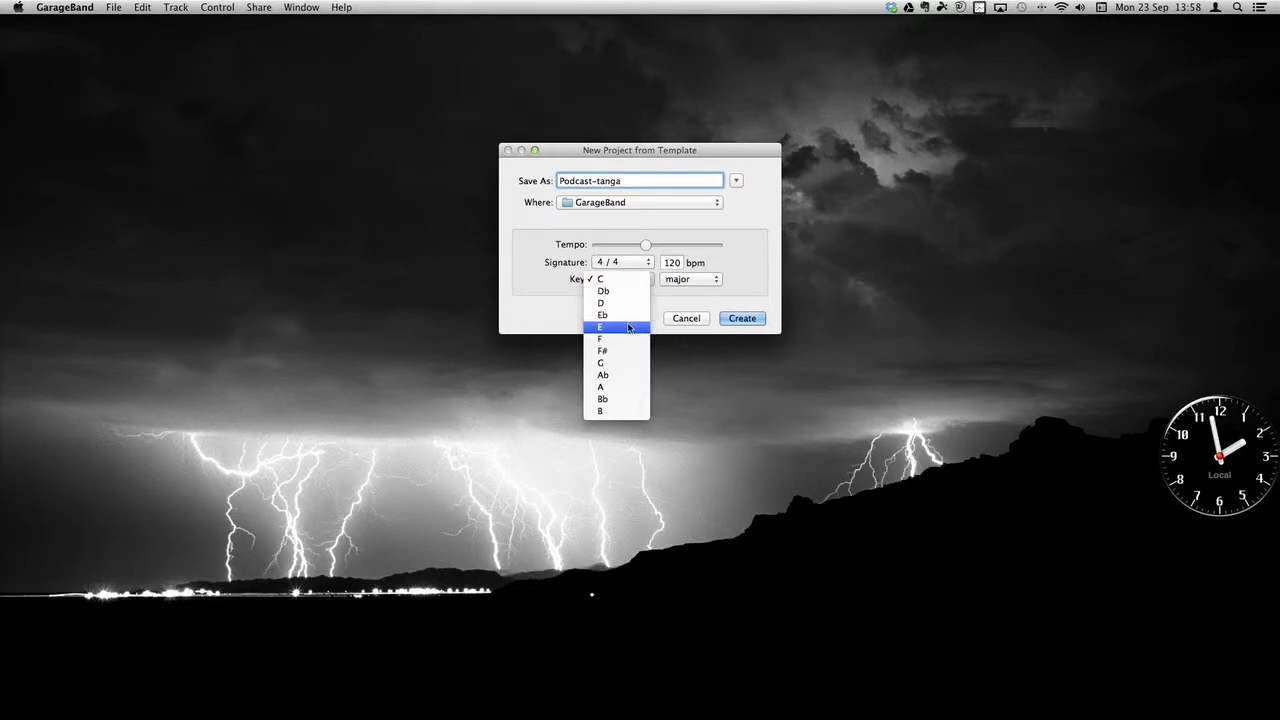
left_click(634, 327)
left_click(691, 280)
left_click(686, 292)
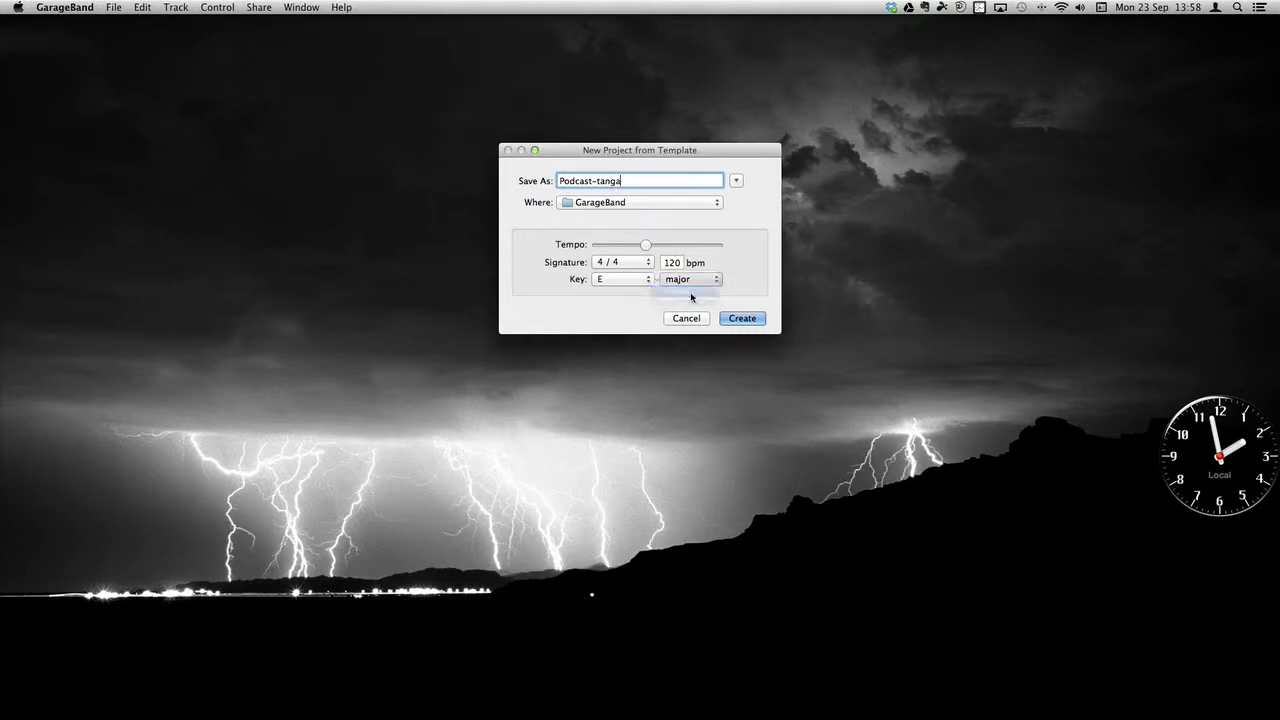
left_click(740, 318)
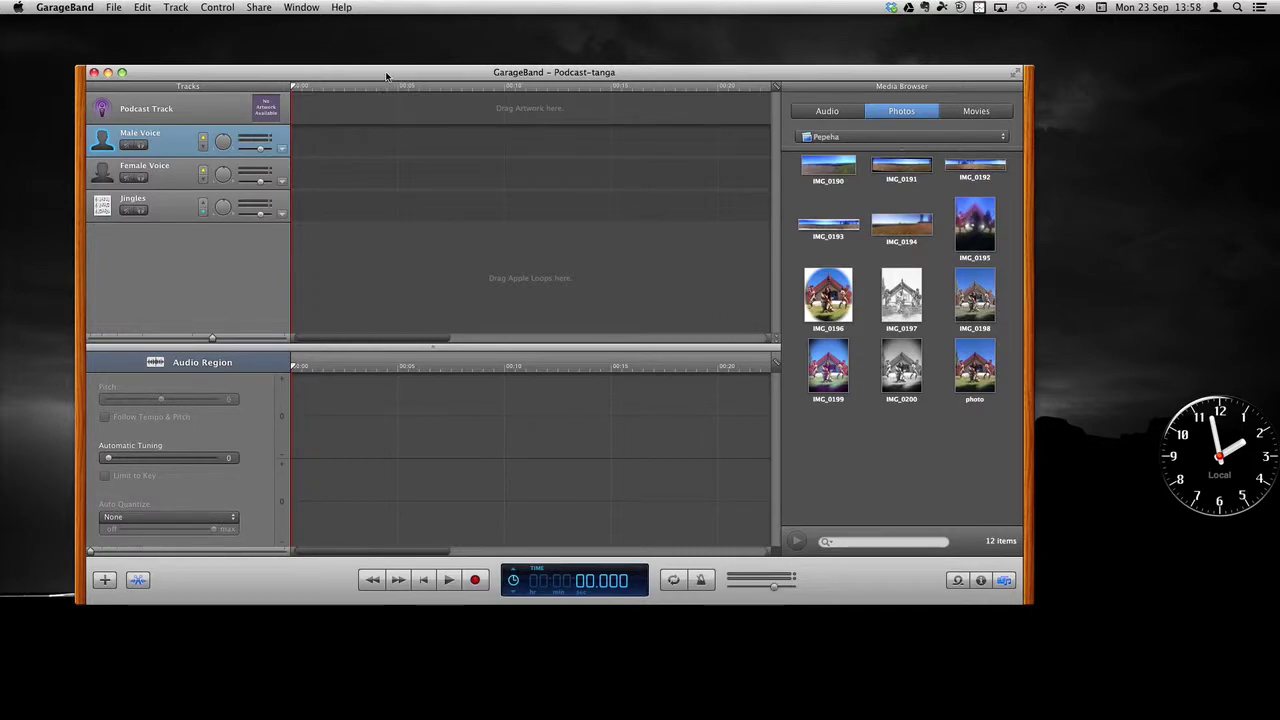
Step: Reposition the project window and look through the photo albums in the Media Browser, keeping the Pepeha album chosen
left_click_drag(386, 75, 437, 19)
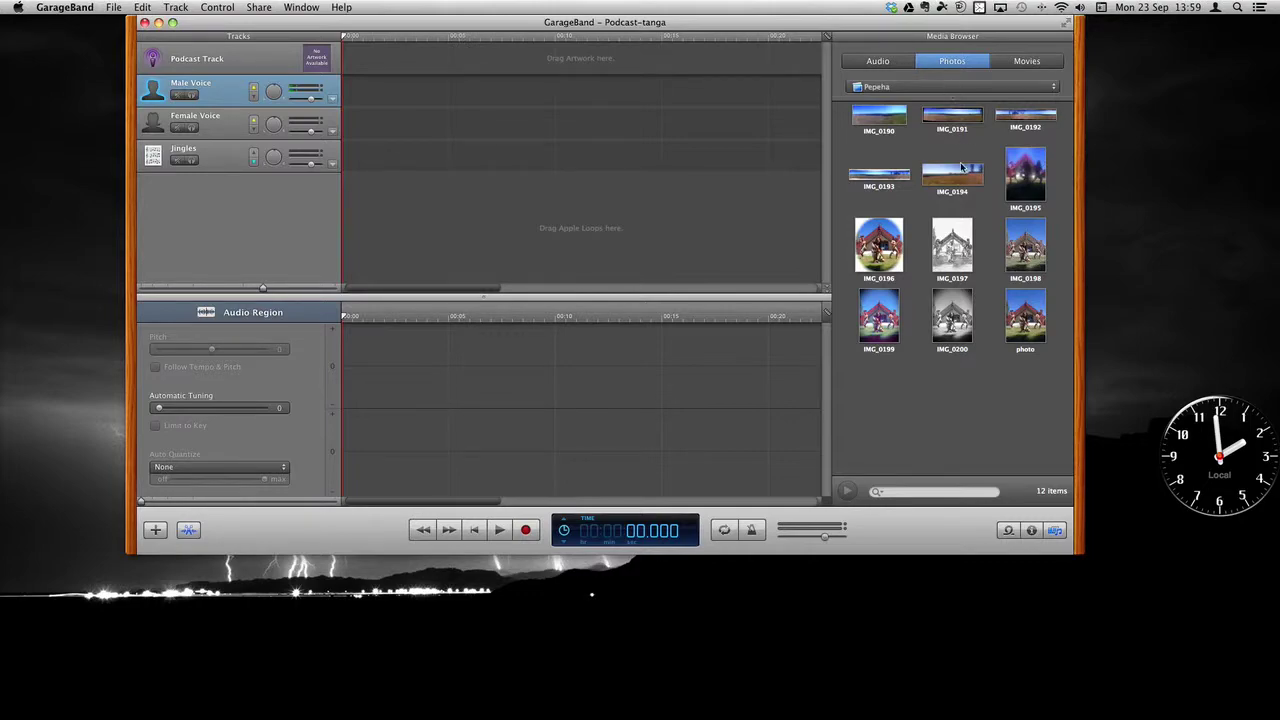
left_click(952, 88)
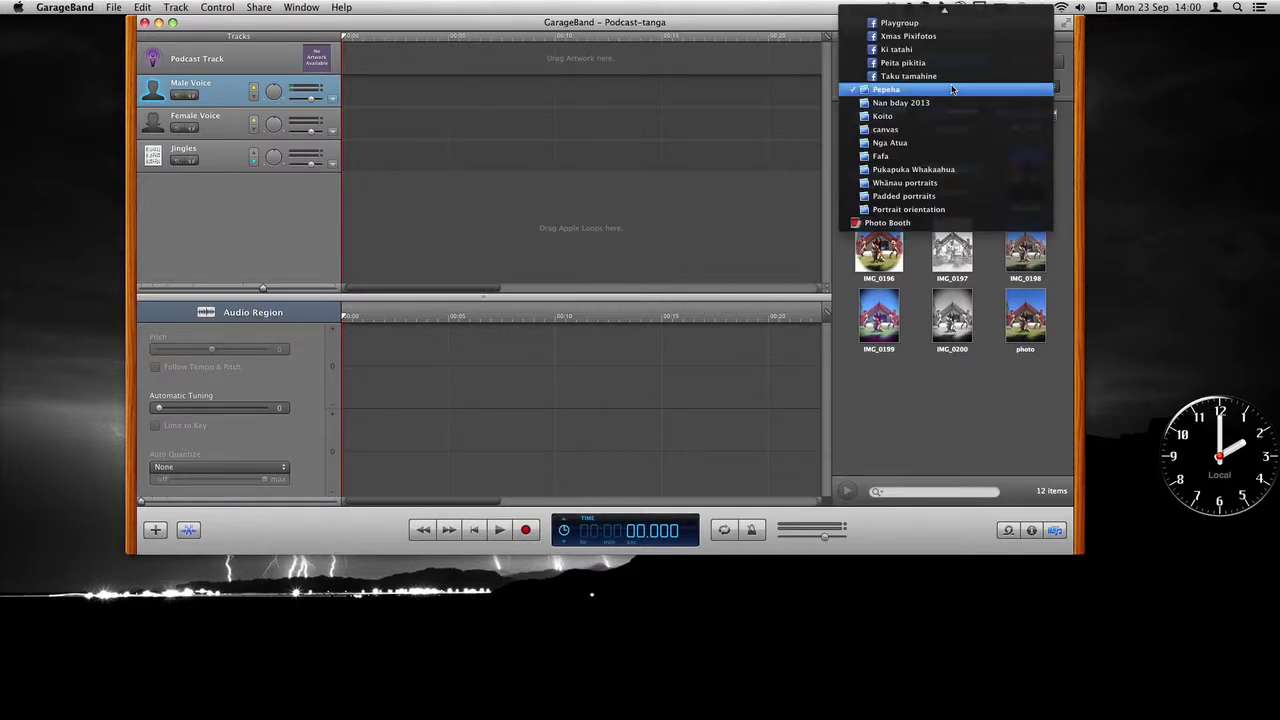
mouse_move(944, 10)
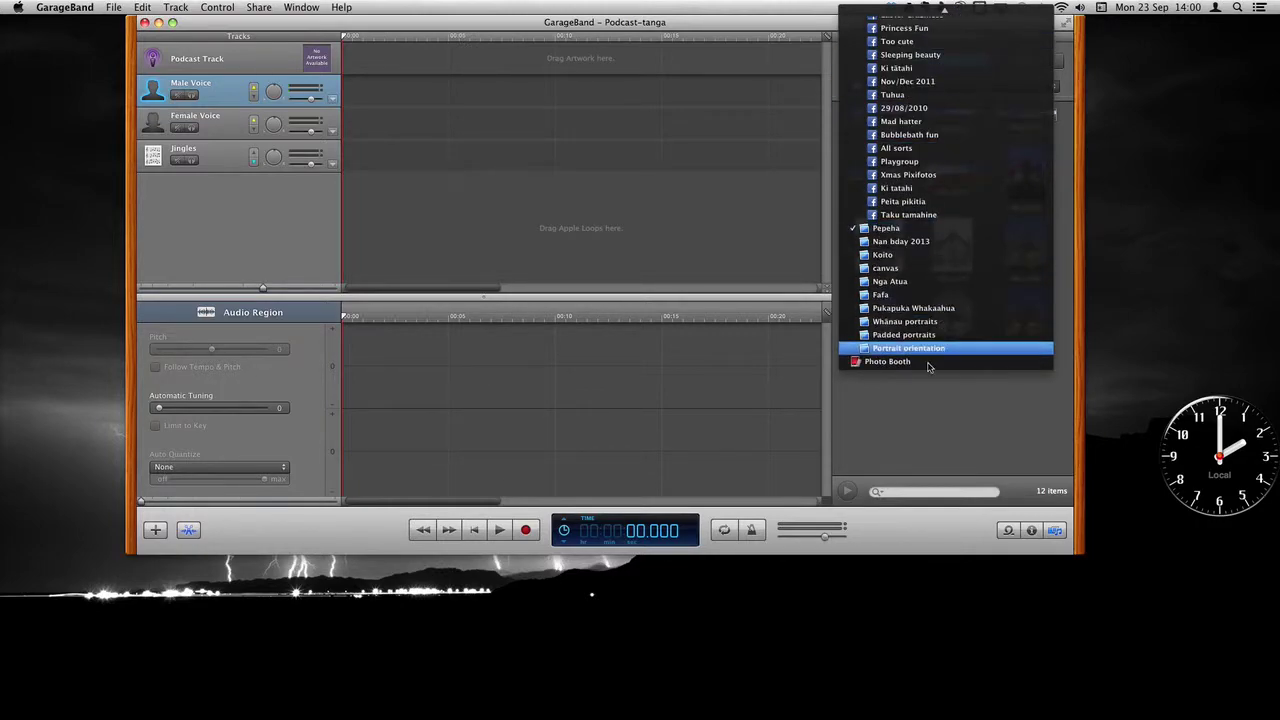
left_click(923, 234)
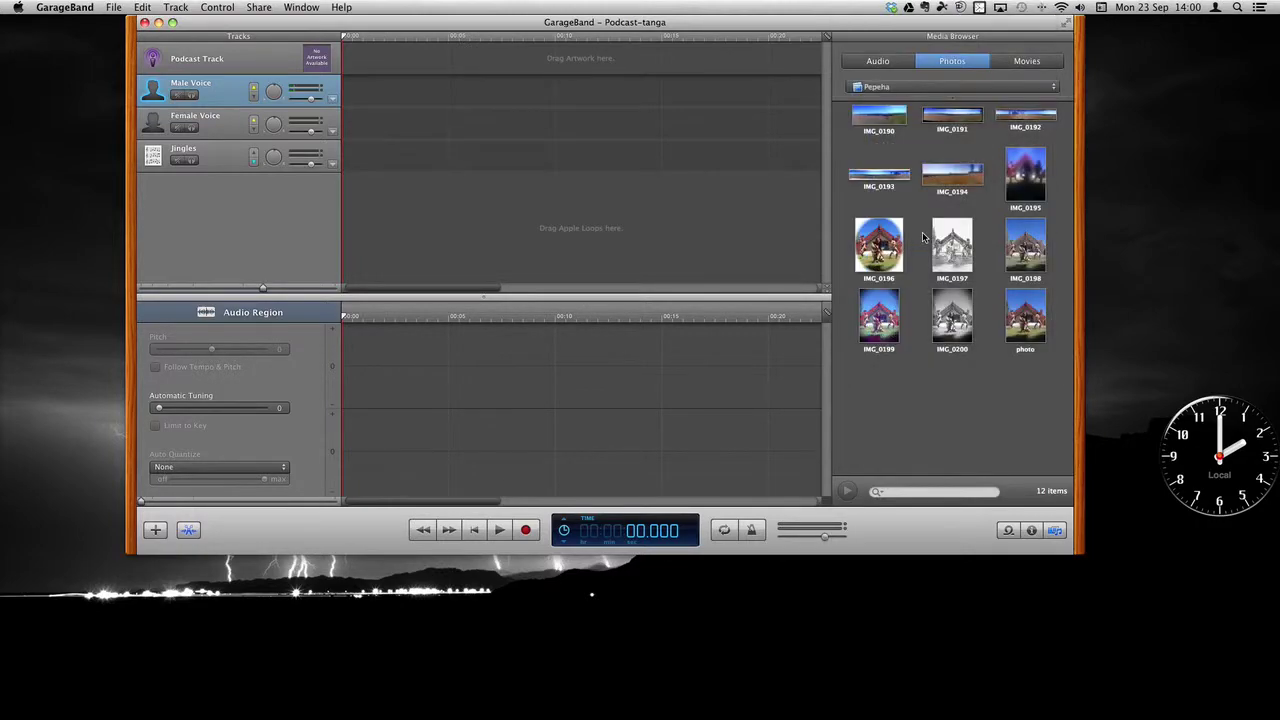
Step: Look through the audio media sources, including the iTunes playlists and the contents of the GarageBand folder
left_click(891, 64)
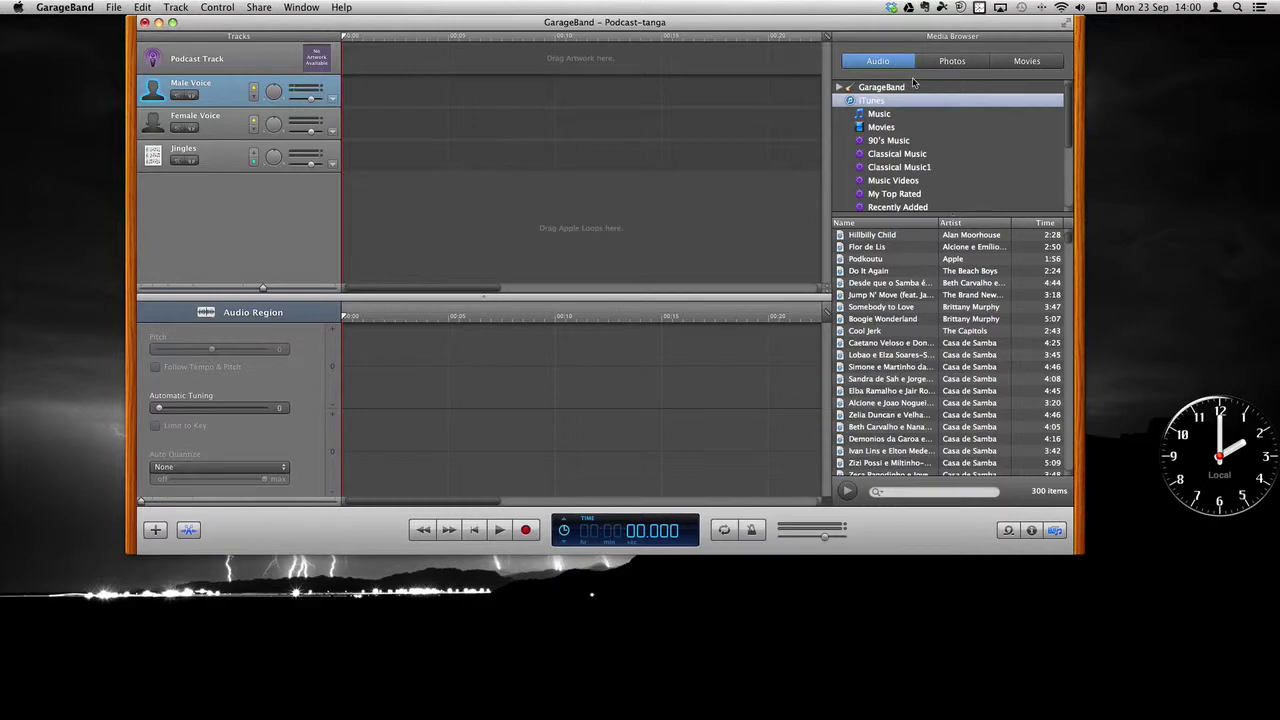
scroll(963, 170, "down", 1)
scroll(962, 170, "down", 5)
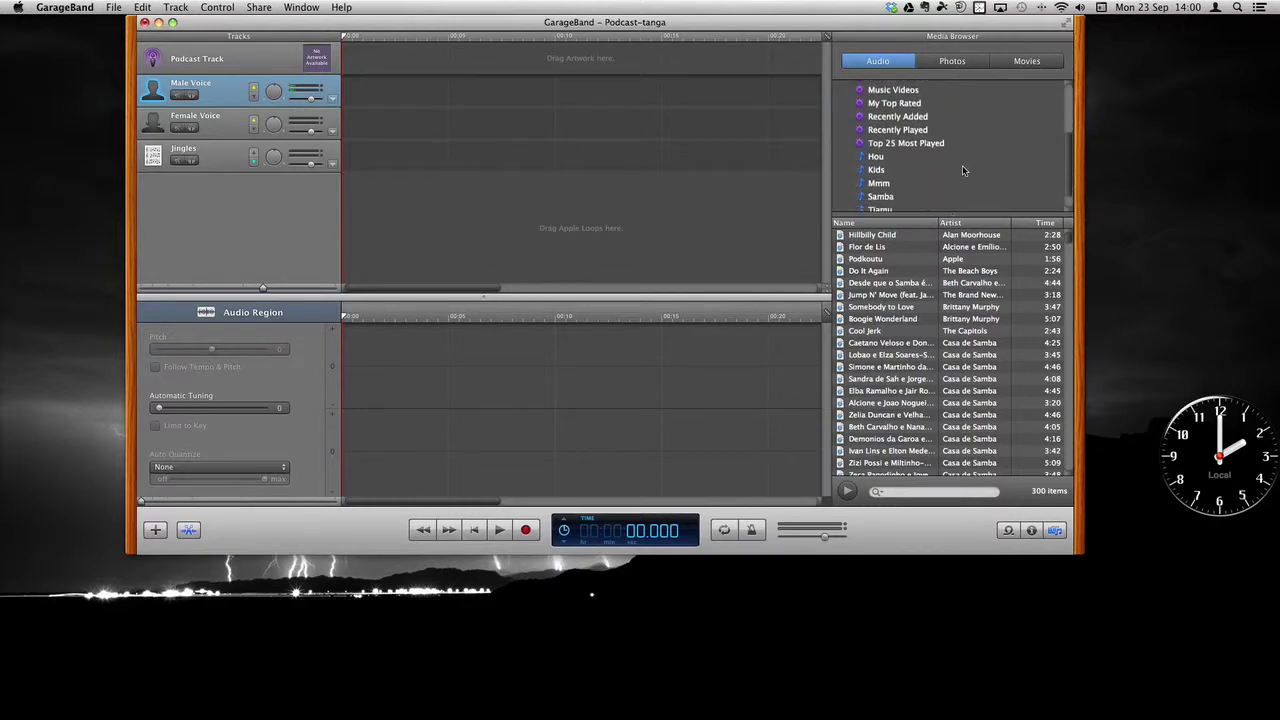
scroll(910, 147, "up", 10)
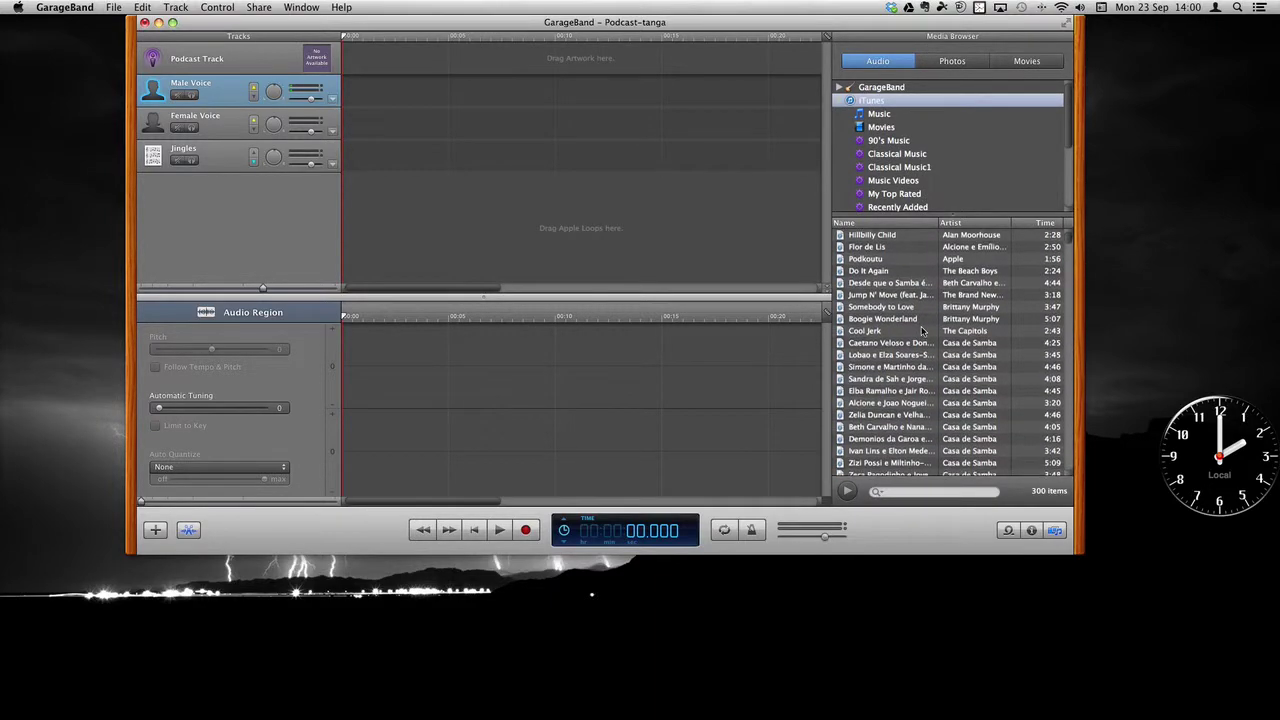
left_click(840, 88)
left_click(867, 101)
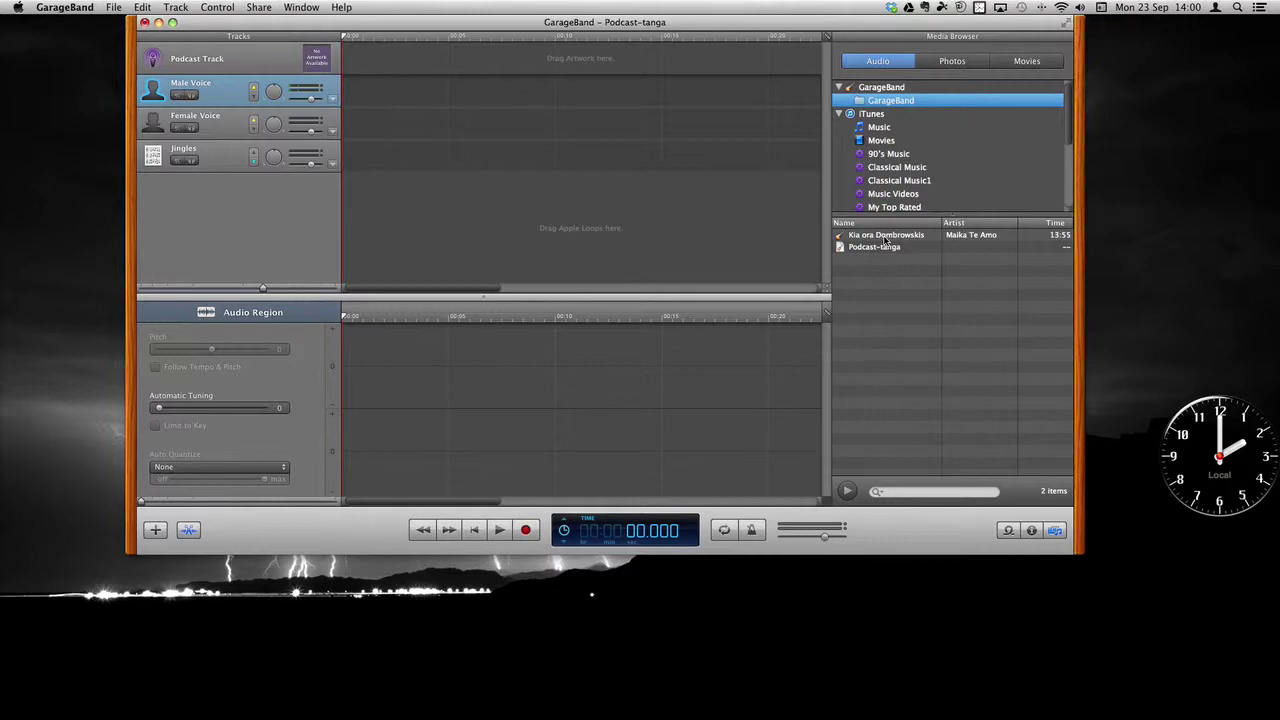
Step: Look through the movie sources Movies, iPhoto, Photo Booth, iTunes and iMovie, and return to the audio media
left_click(1018, 67)
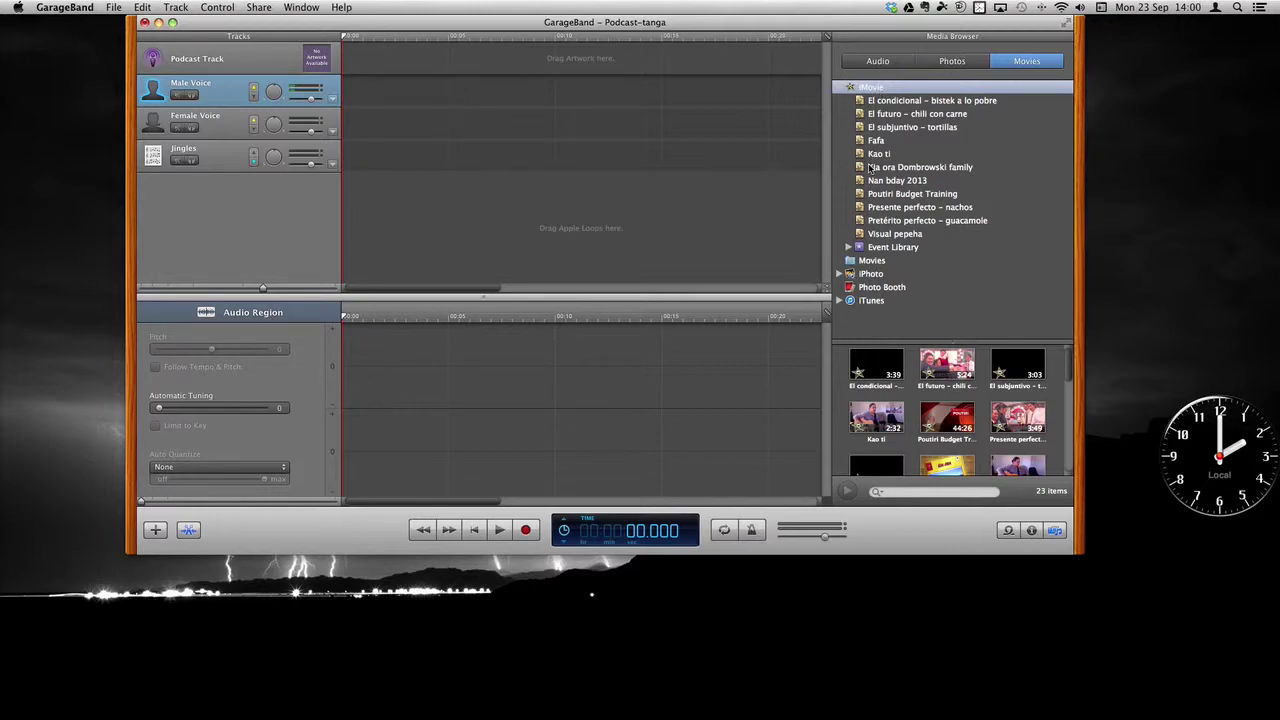
left_click(874, 262)
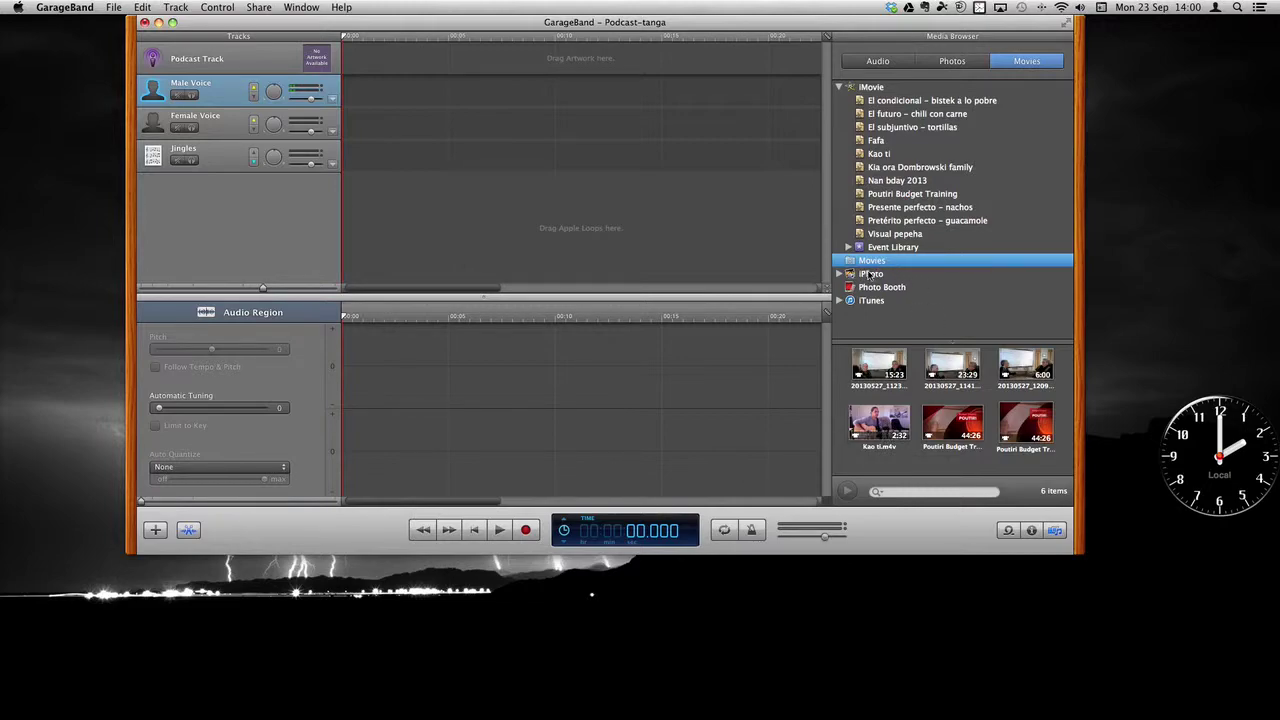
left_click(865, 275)
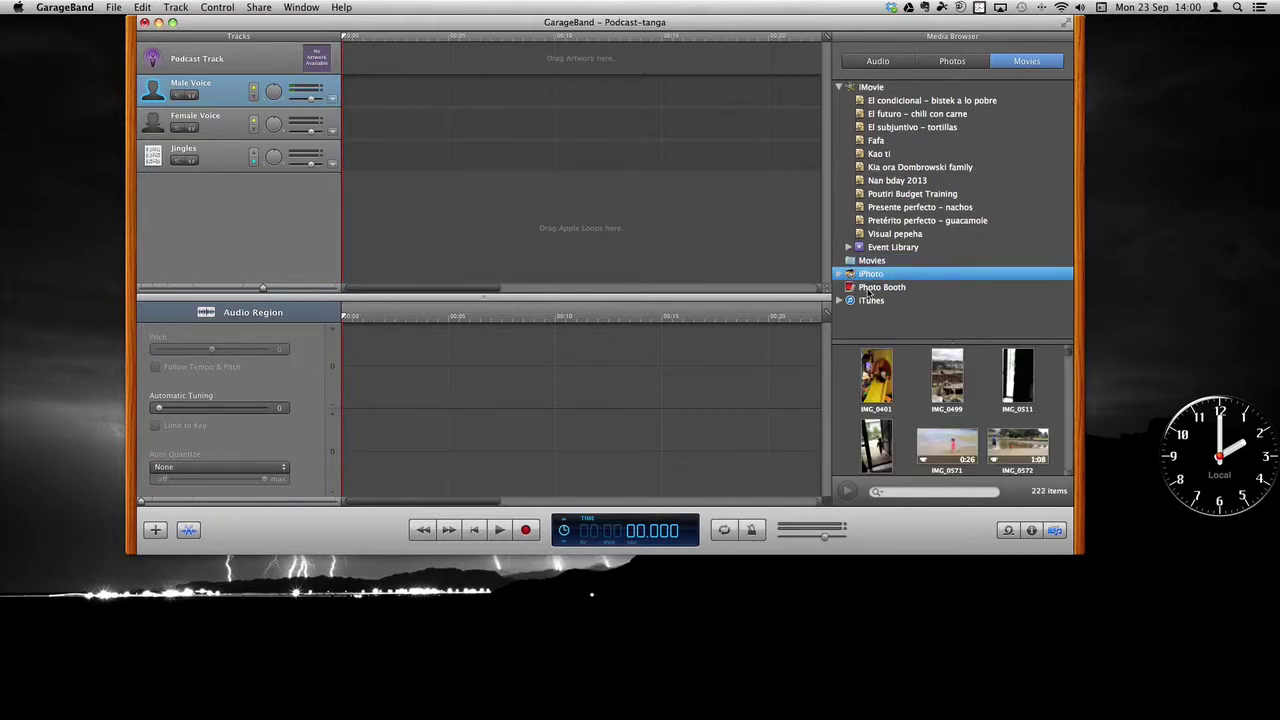
left_click(867, 289)
left_click(871, 301)
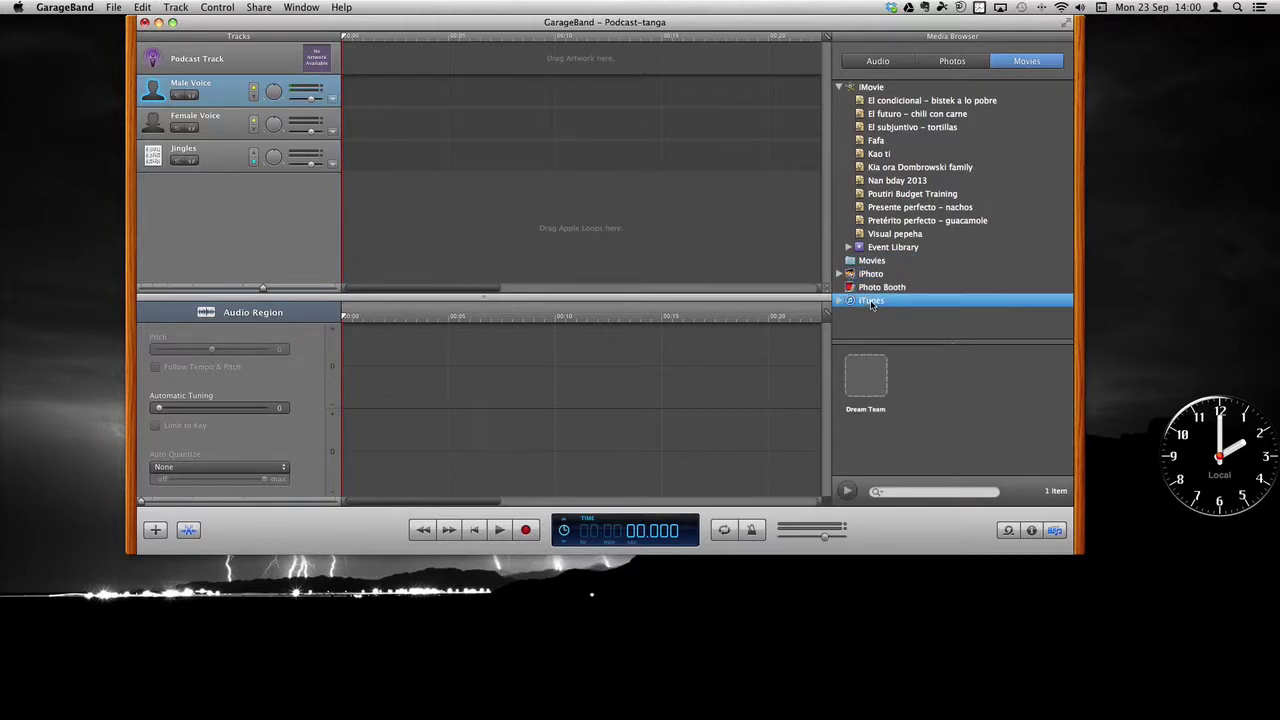
left_click(871, 88)
left_click(879, 61)
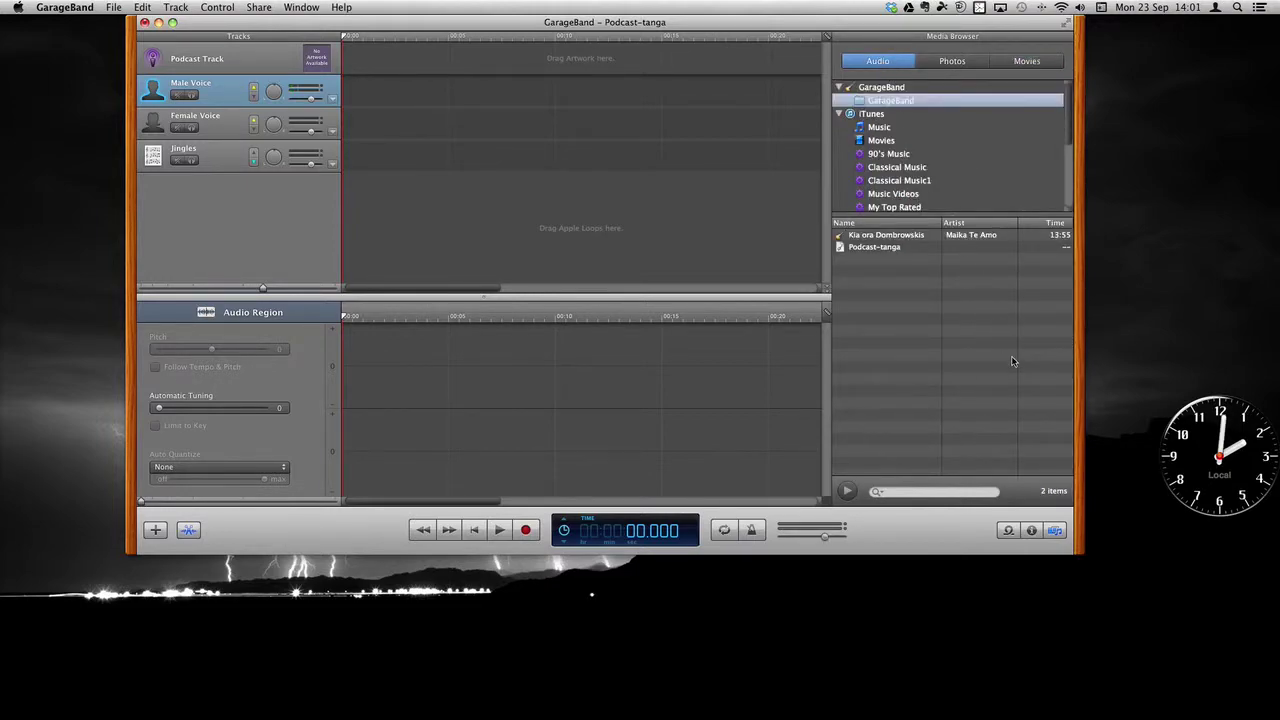
Step: Show the track info for the Male Voice track and view its Male Basic effect settings
left_click(1036, 533)
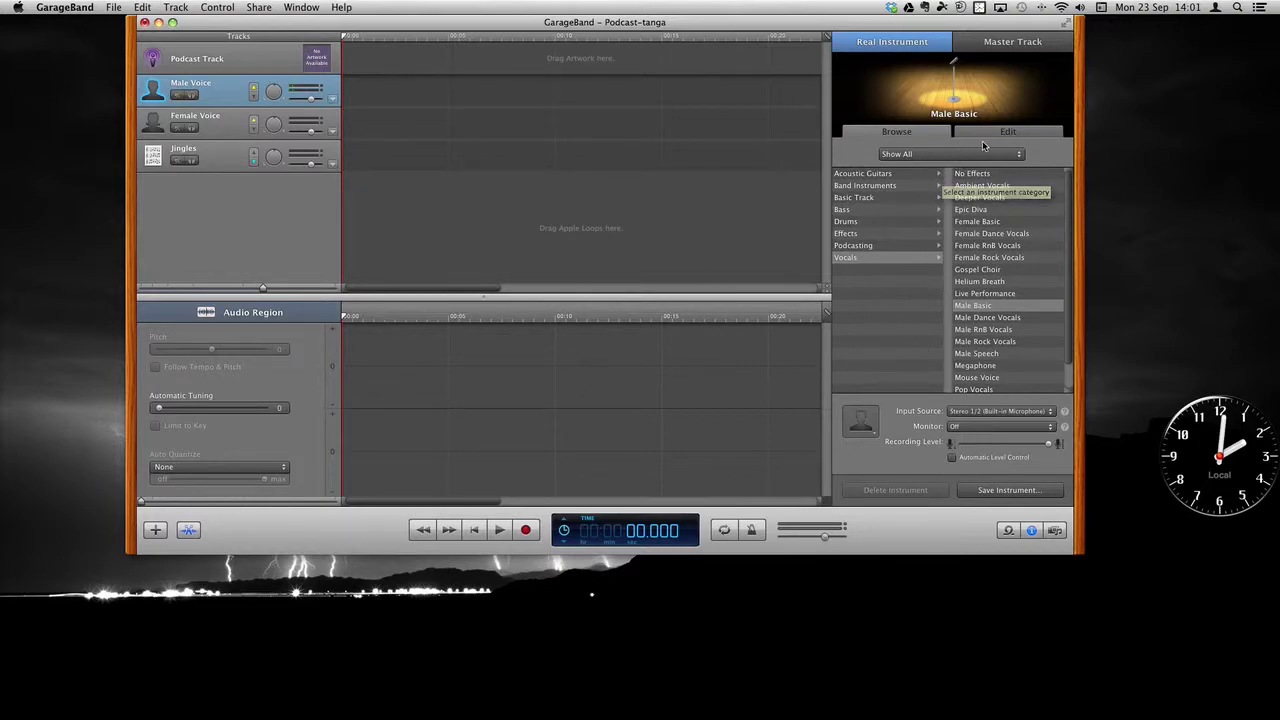
left_click(987, 134)
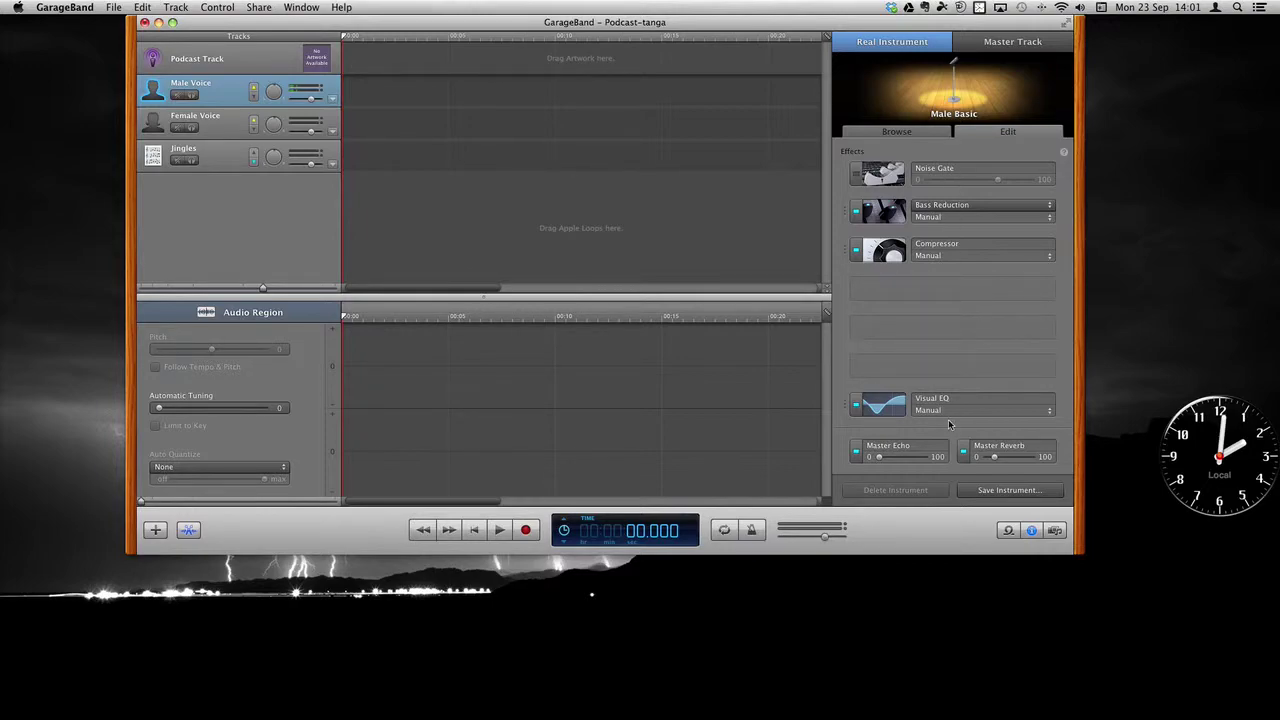
Step: Open the Loop Browser and view the Jingles category followed by the Stingers category
left_click(1008, 531)
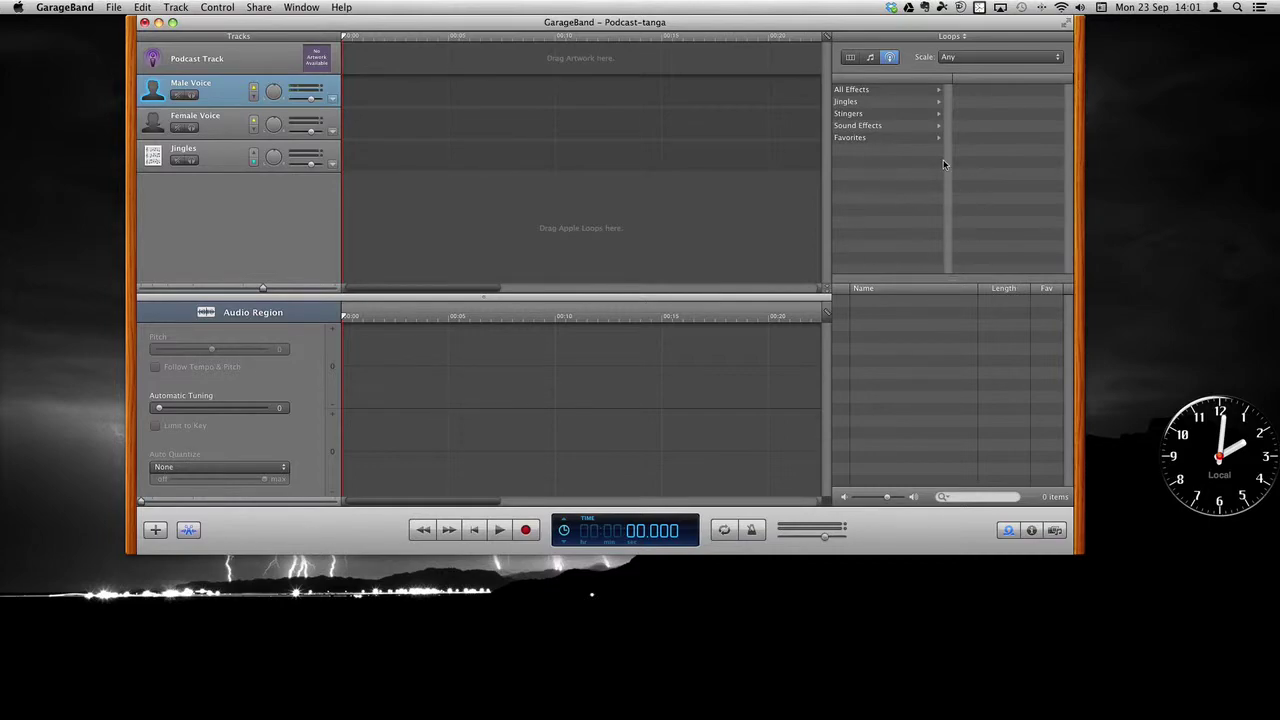
left_click(906, 102)
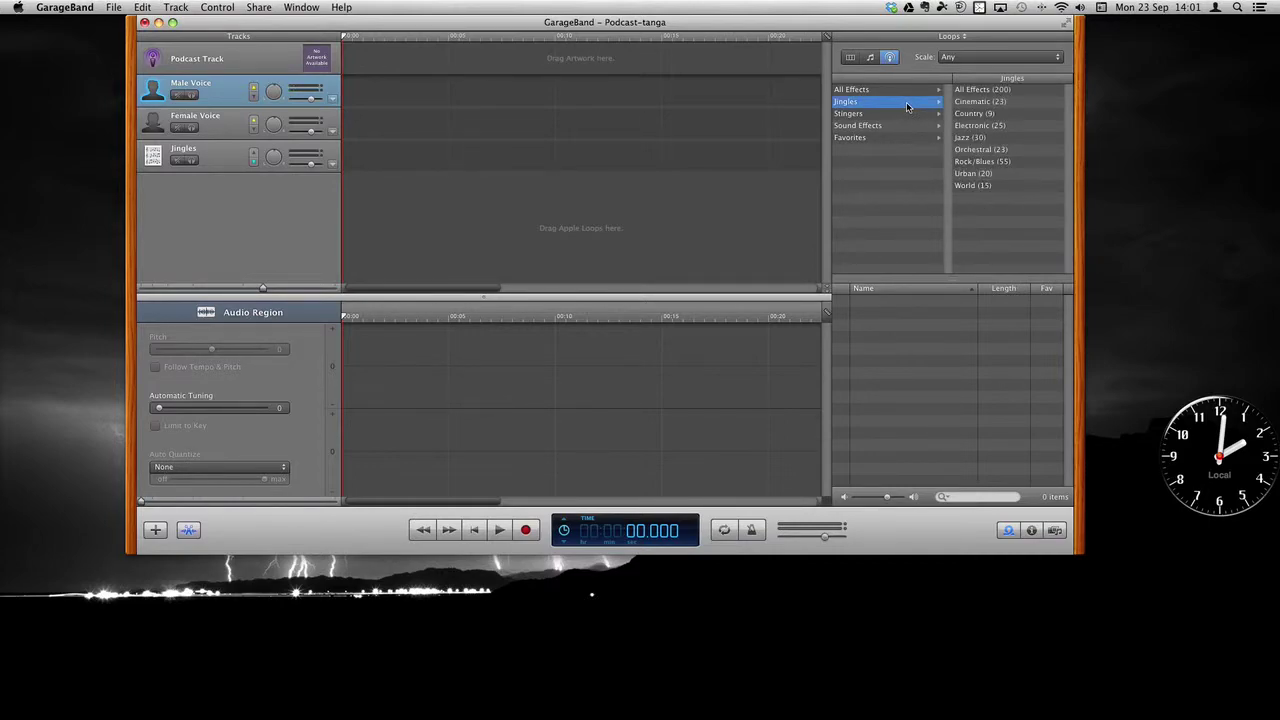
left_click(894, 115)
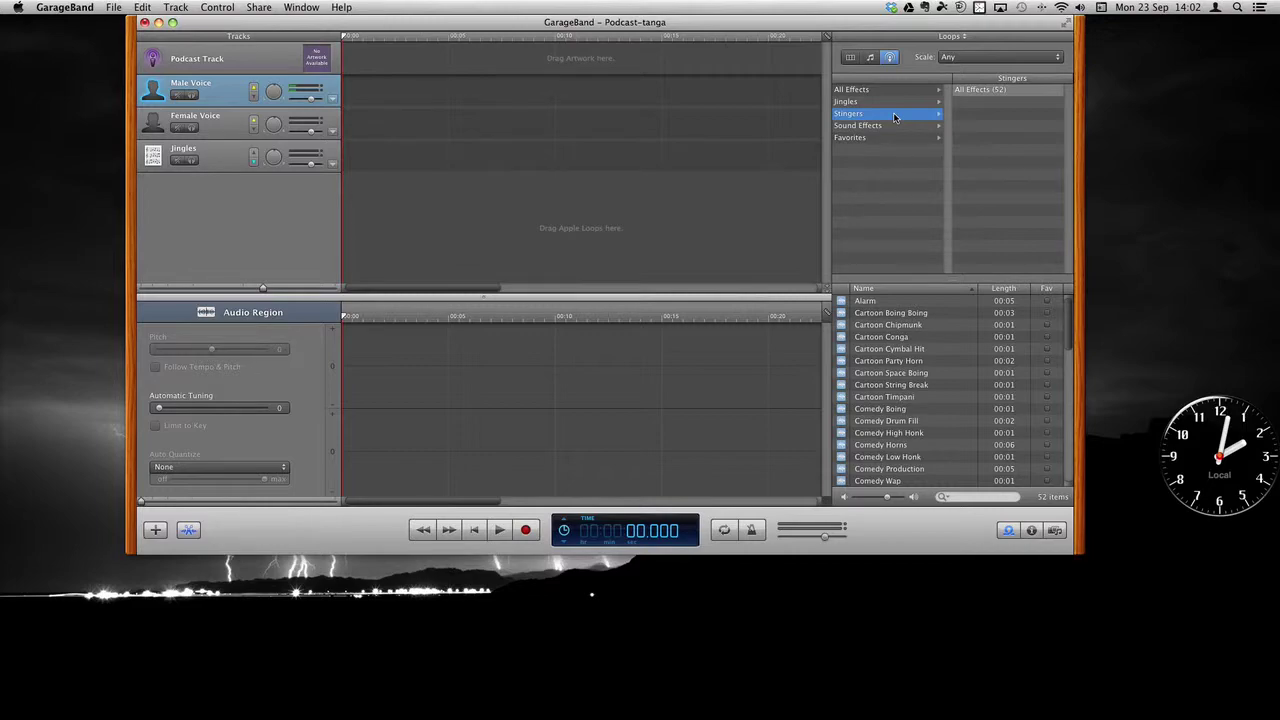
Step: Preview the stingers Comedy Wap, Electro Static Accent 02 and Pulsing Logo Accent 01
scroll(893, 403, "down", 5)
scroll(893, 403, "down", 1)
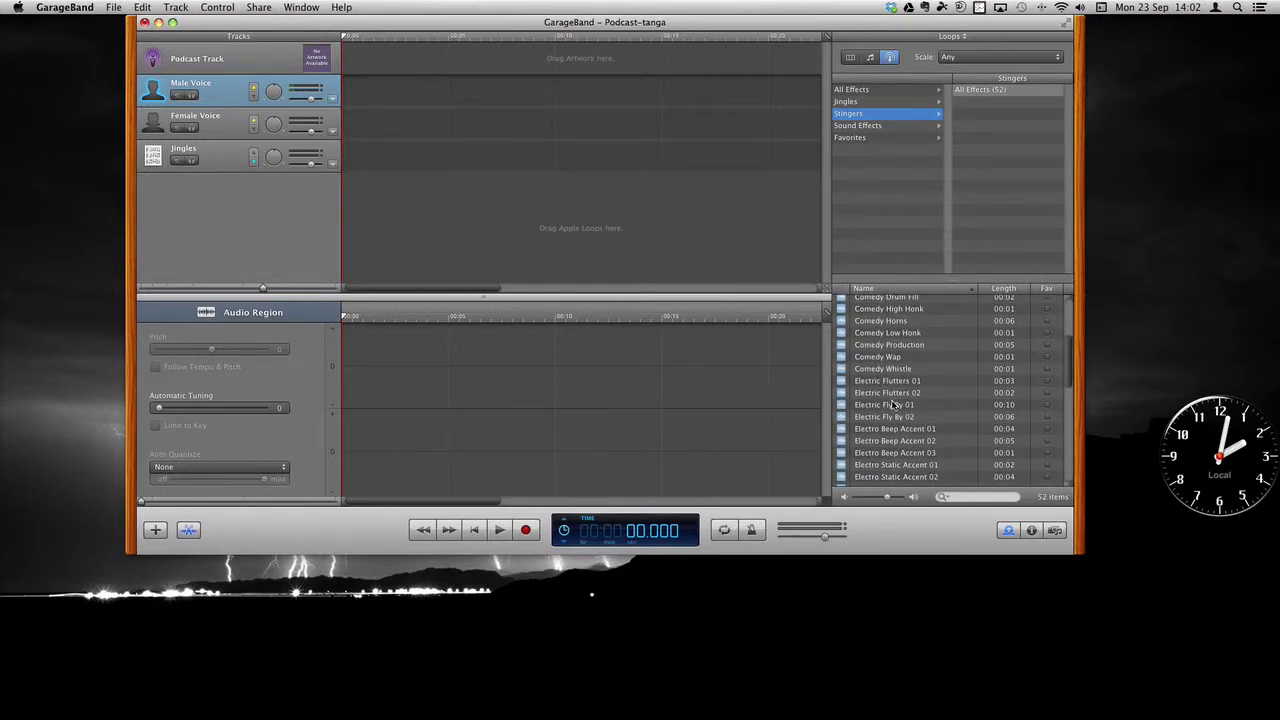
left_click(889, 358)
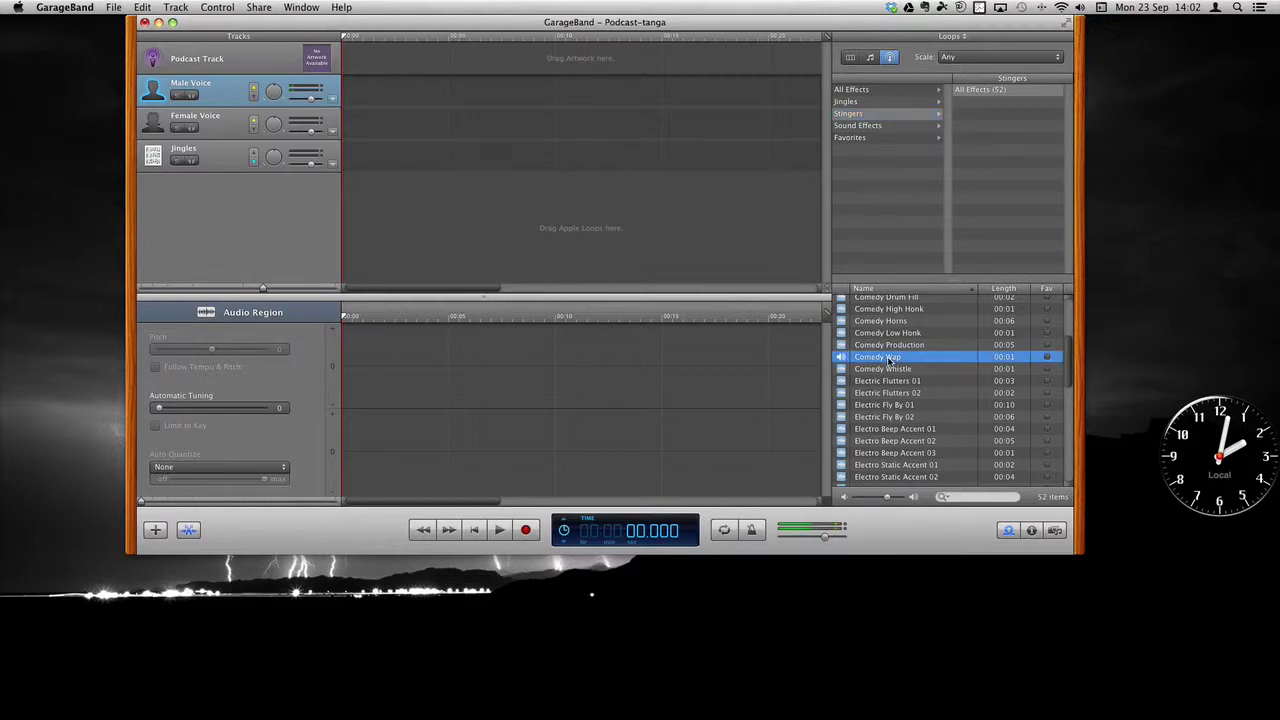
scroll(942, 371, "down", 4)
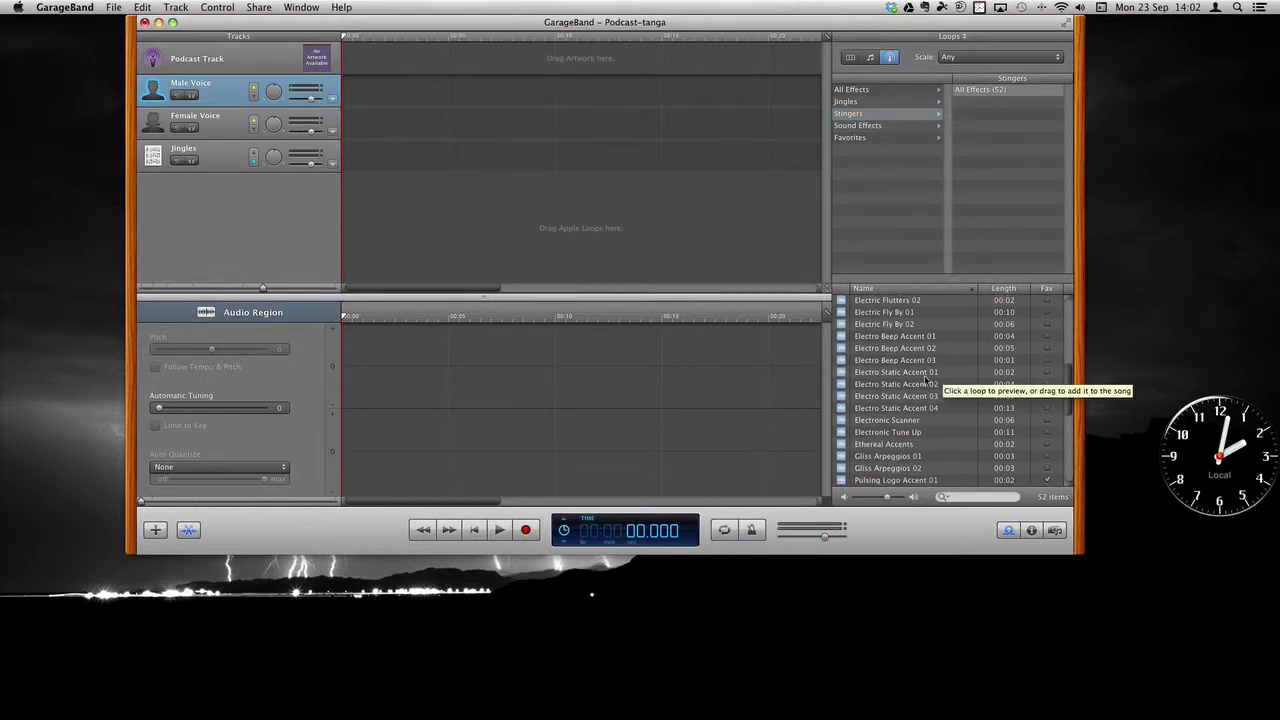
left_click(902, 384)
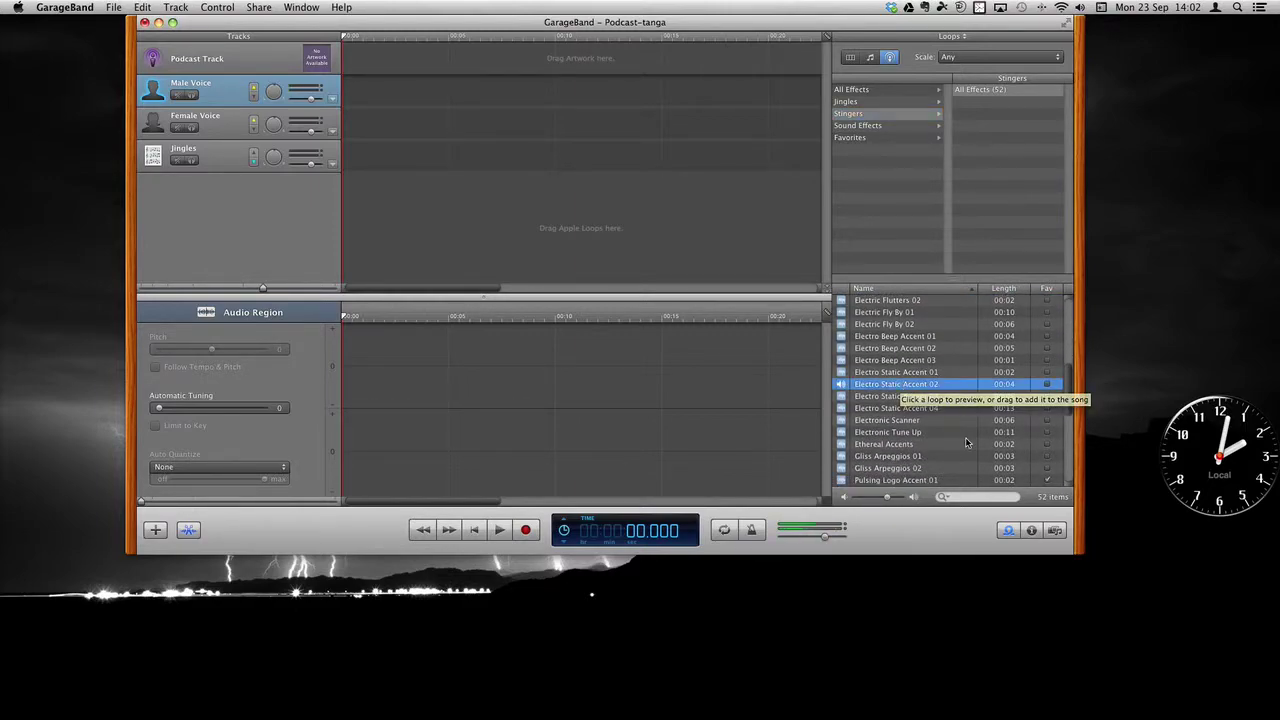
scroll(966, 440, "down", 5)
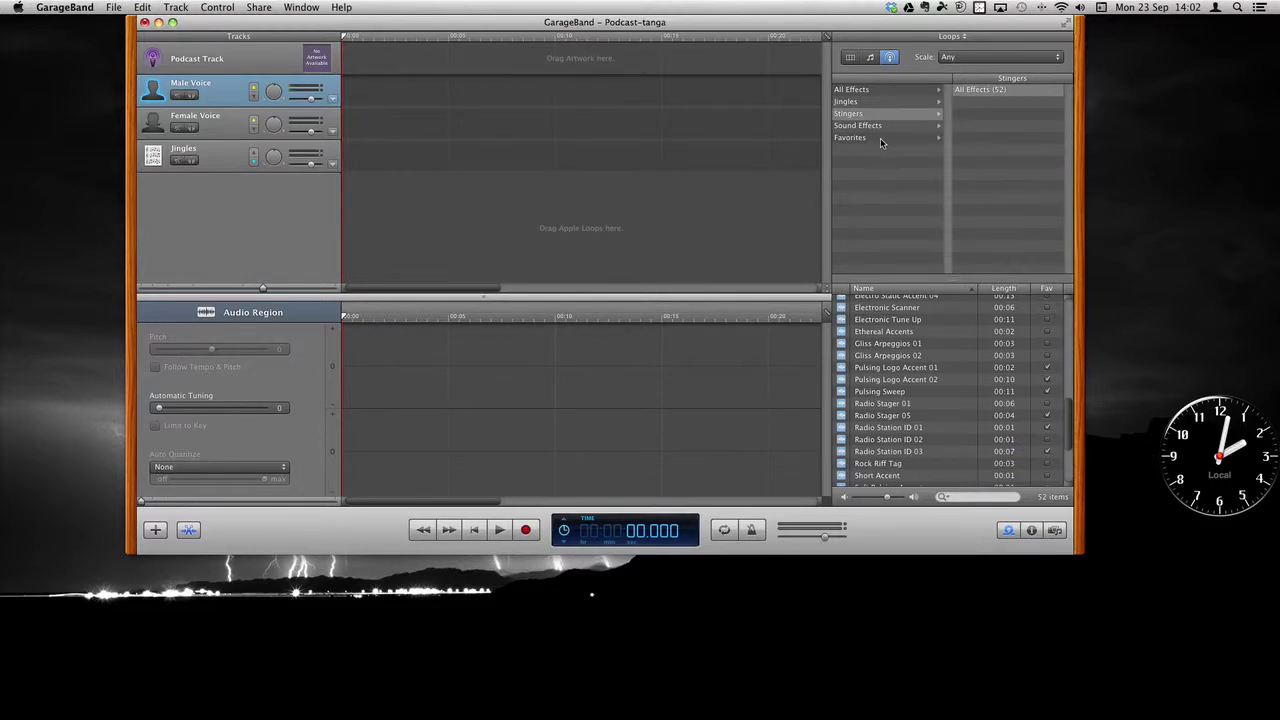
left_click(887, 368)
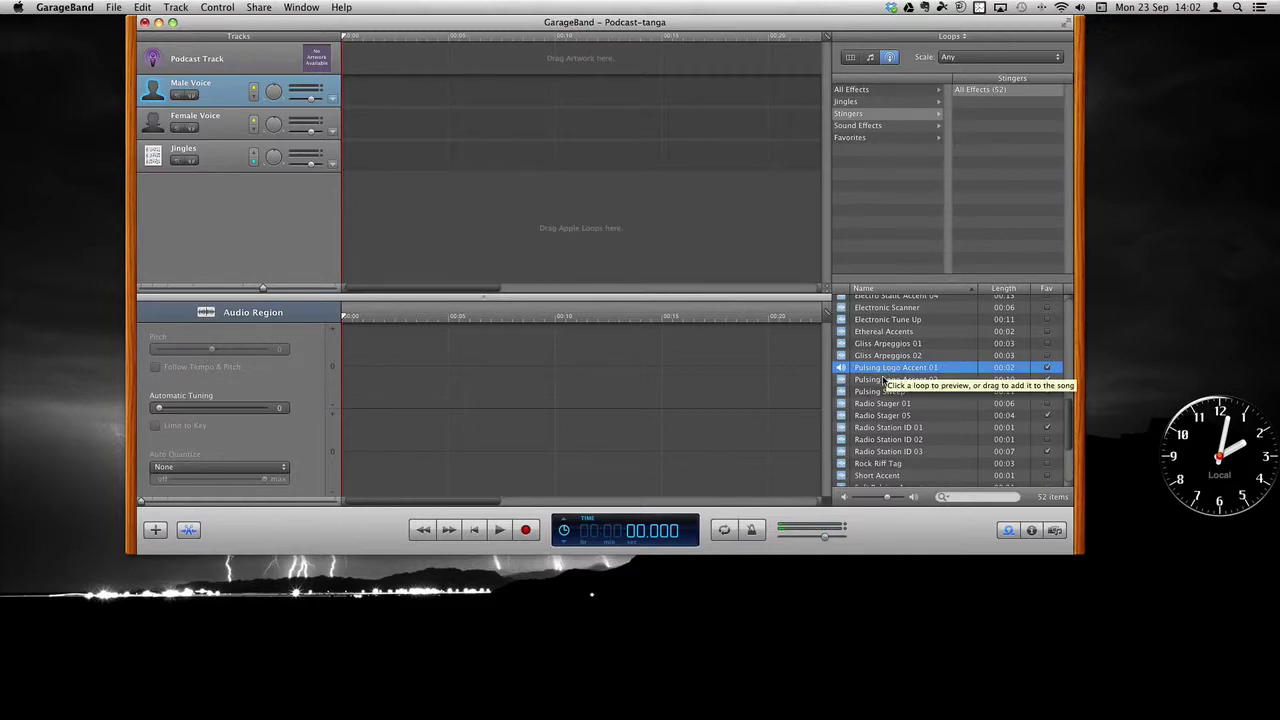
Step: Preview the stinger Pulsing Logo Accent 02 and look through the rest of the stingers list
left_click(883, 380)
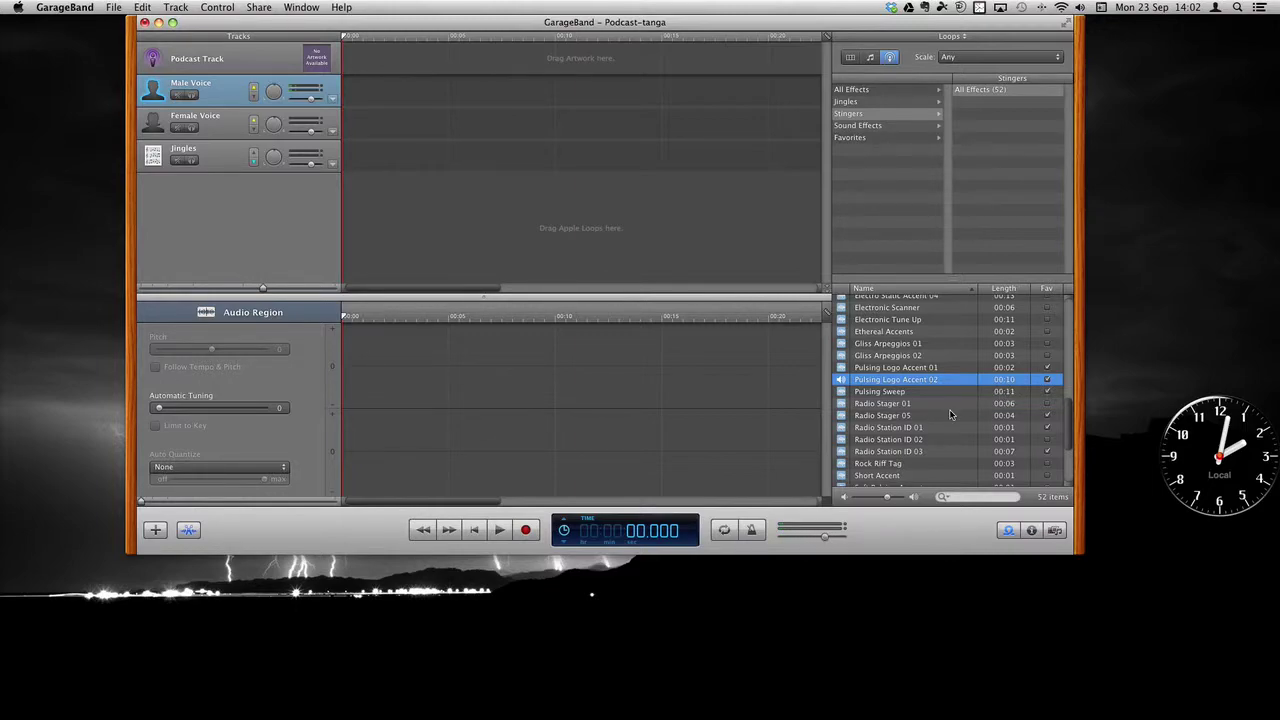
scroll(950, 414, "down", 5)
scroll(950, 414, "up", 10)
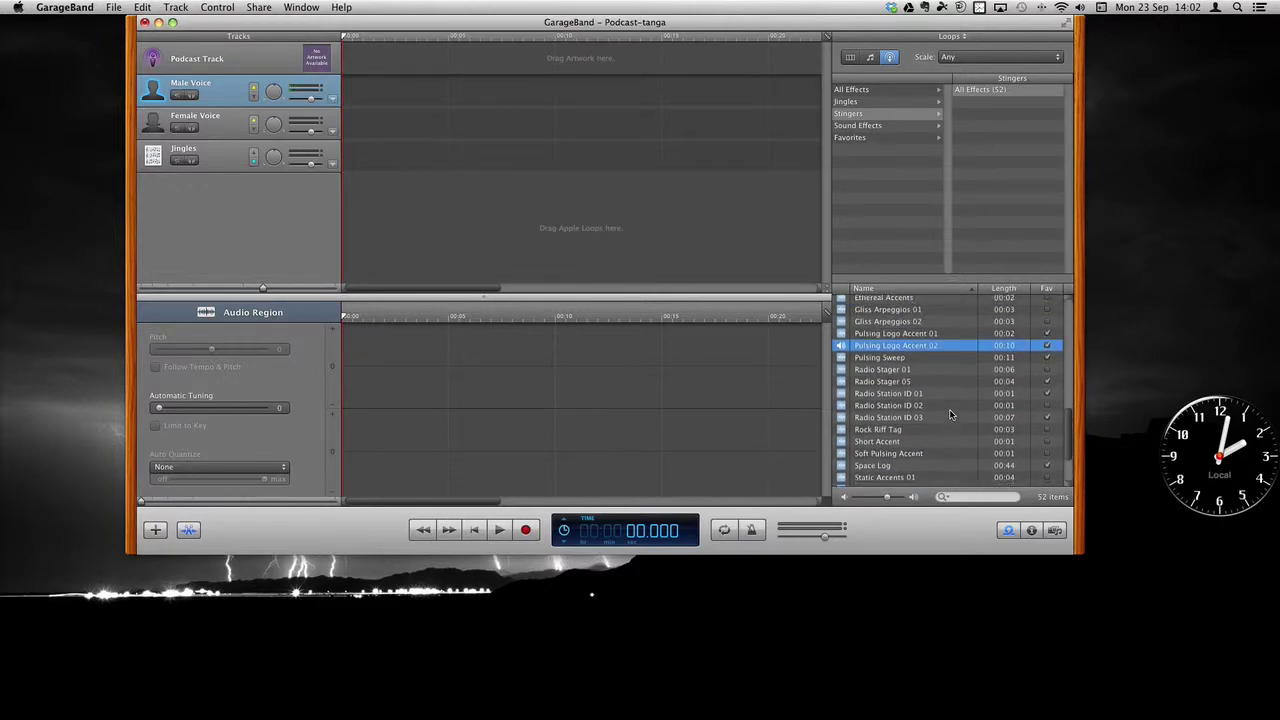
scroll(950, 414, "up", 8)
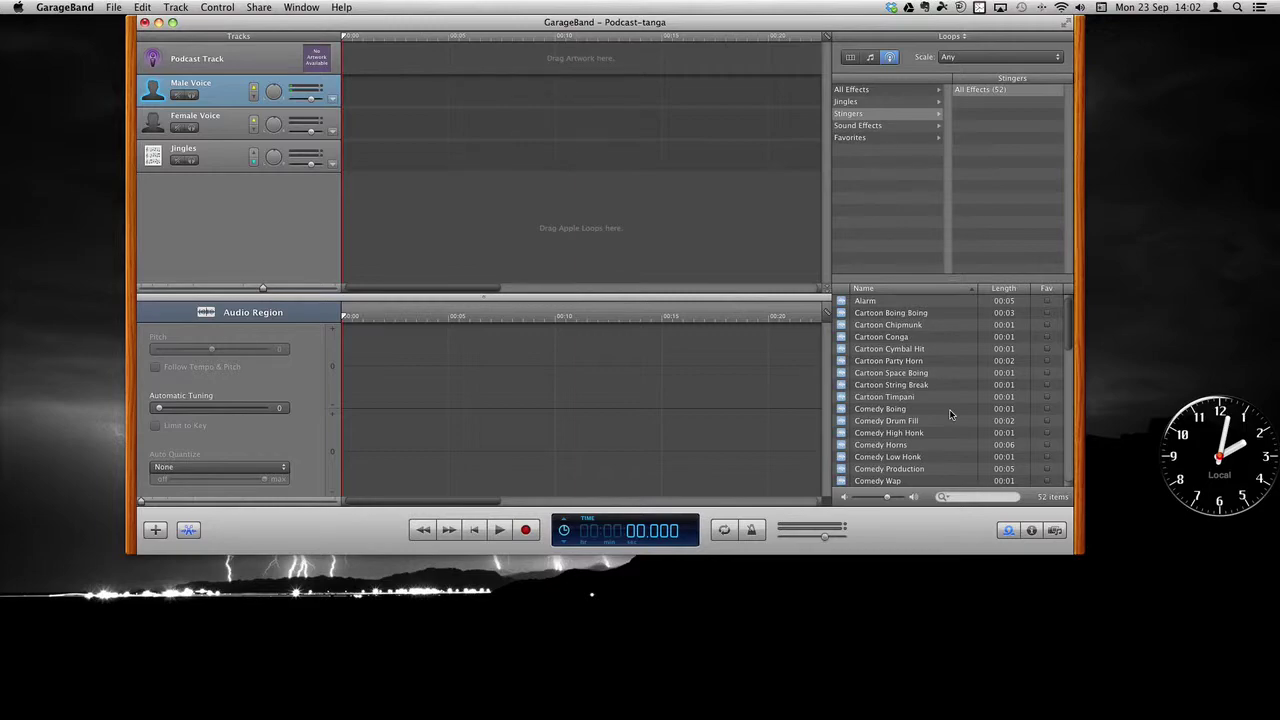
Step: View the Favorites category of the loops, followed by the People group of the Sound Effects
left_click(903, 141)
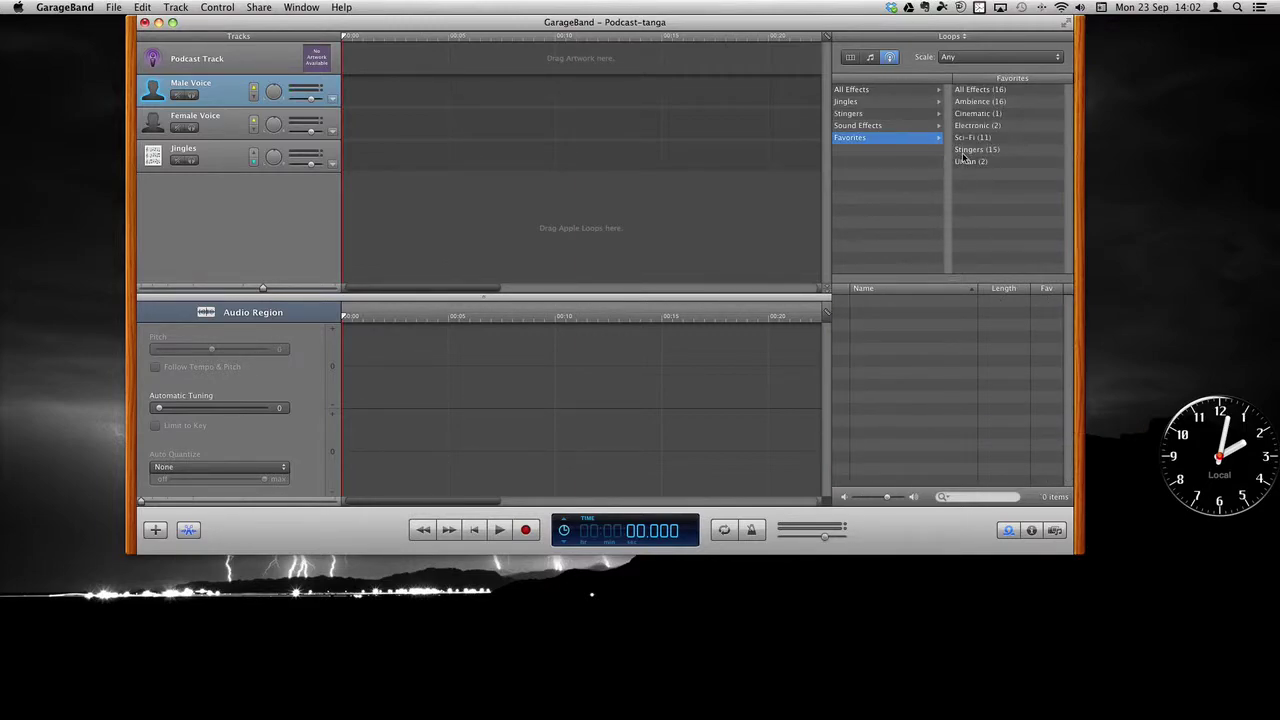
left_click(878, 126)
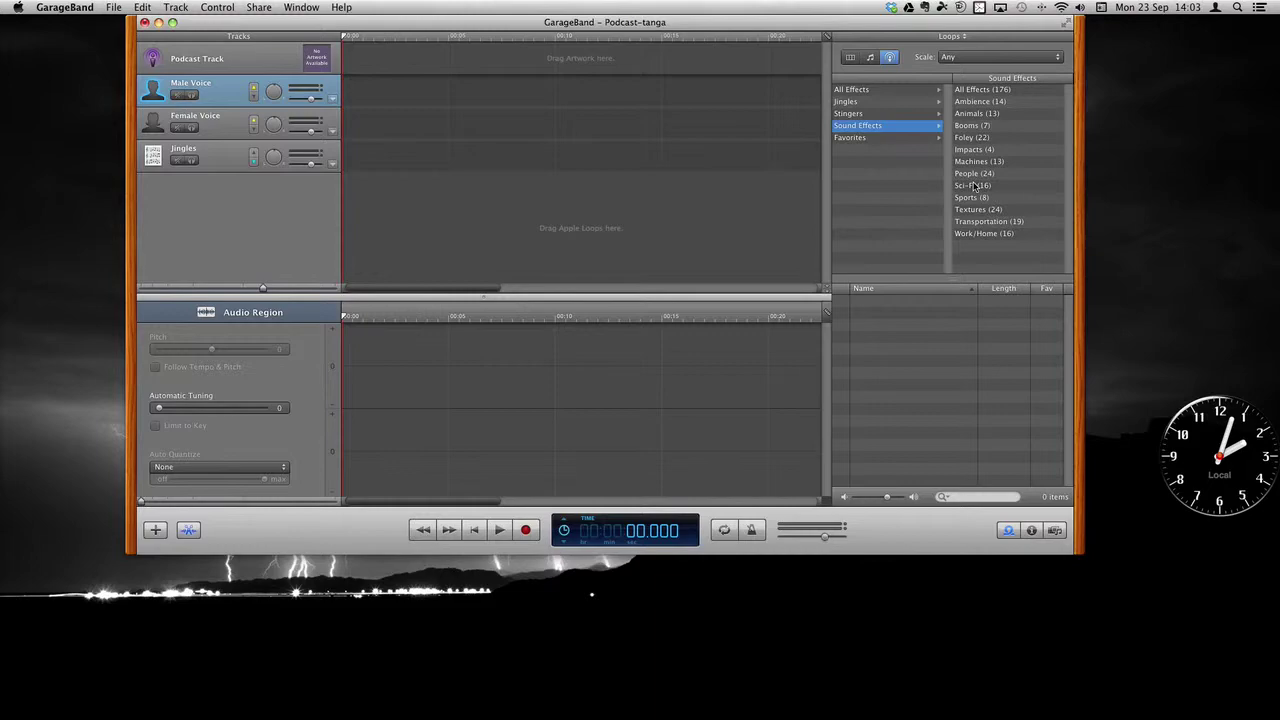
left_click(975, 186)
left_click(975, 176)
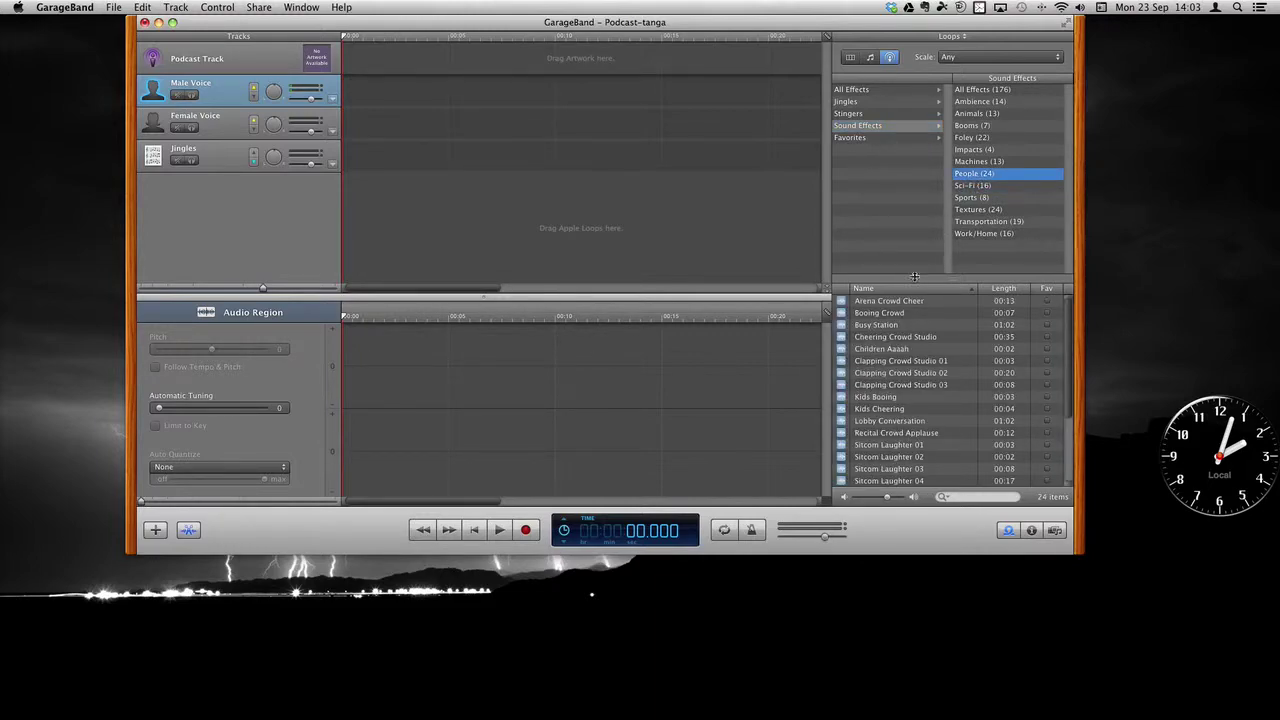
Step: Preview the sound effects Cheering Crowd Studio and Children Aaaah and look through the People list
left_click(898, 340)
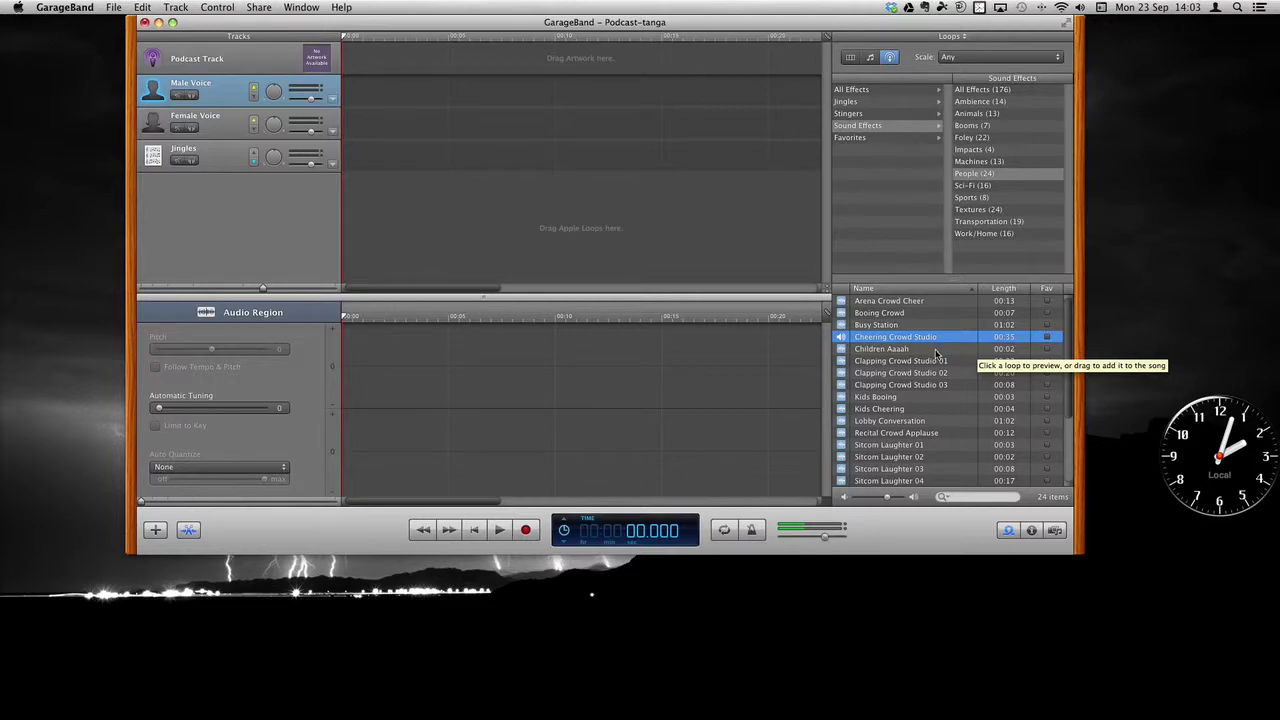
left_click(936, 350)
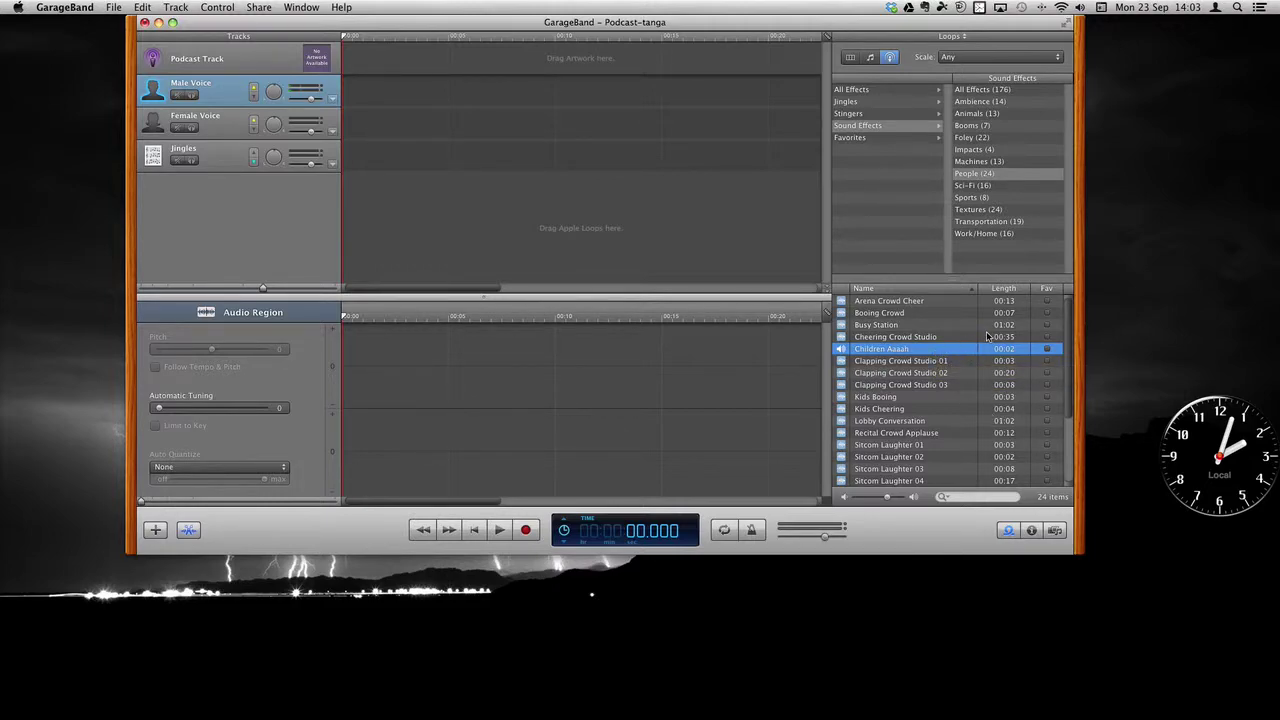
scroll(986, 373, "down", 3)
scroll(986, 373, "up", 3)
Step: View the Jingles category and list all effects in the Favorites category
left_click(873, 104)
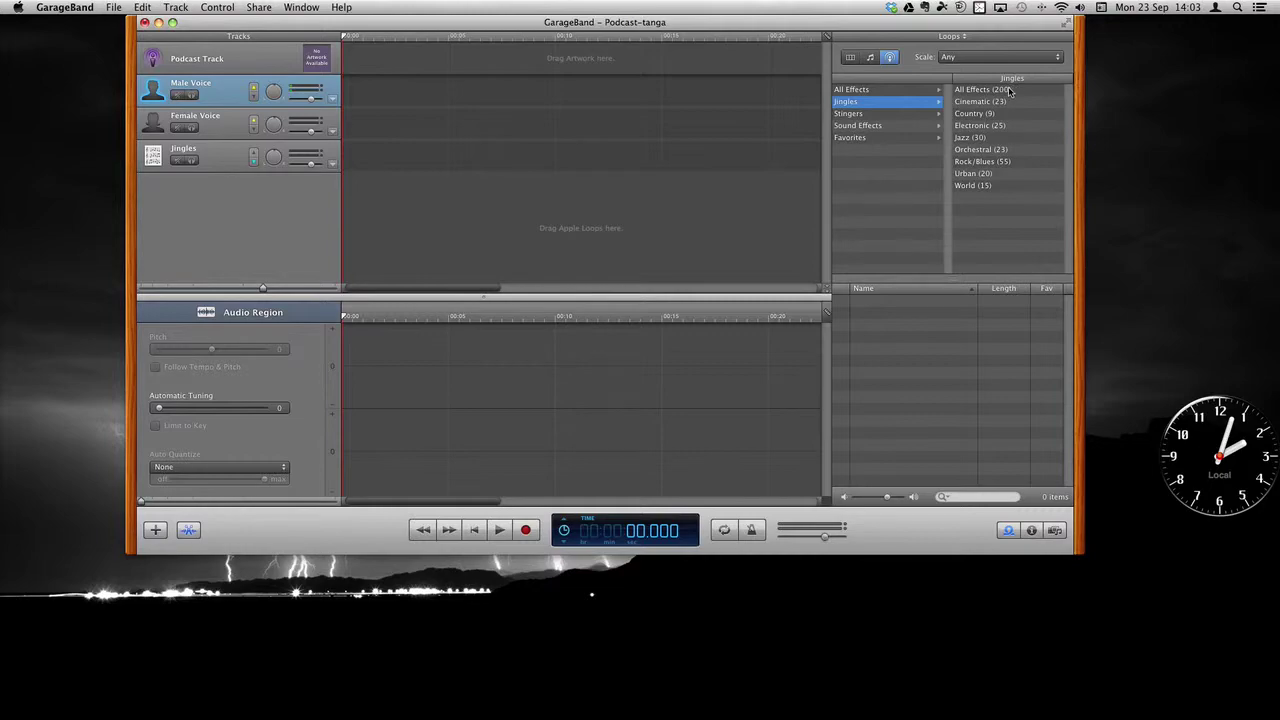
left_click(878, 139)
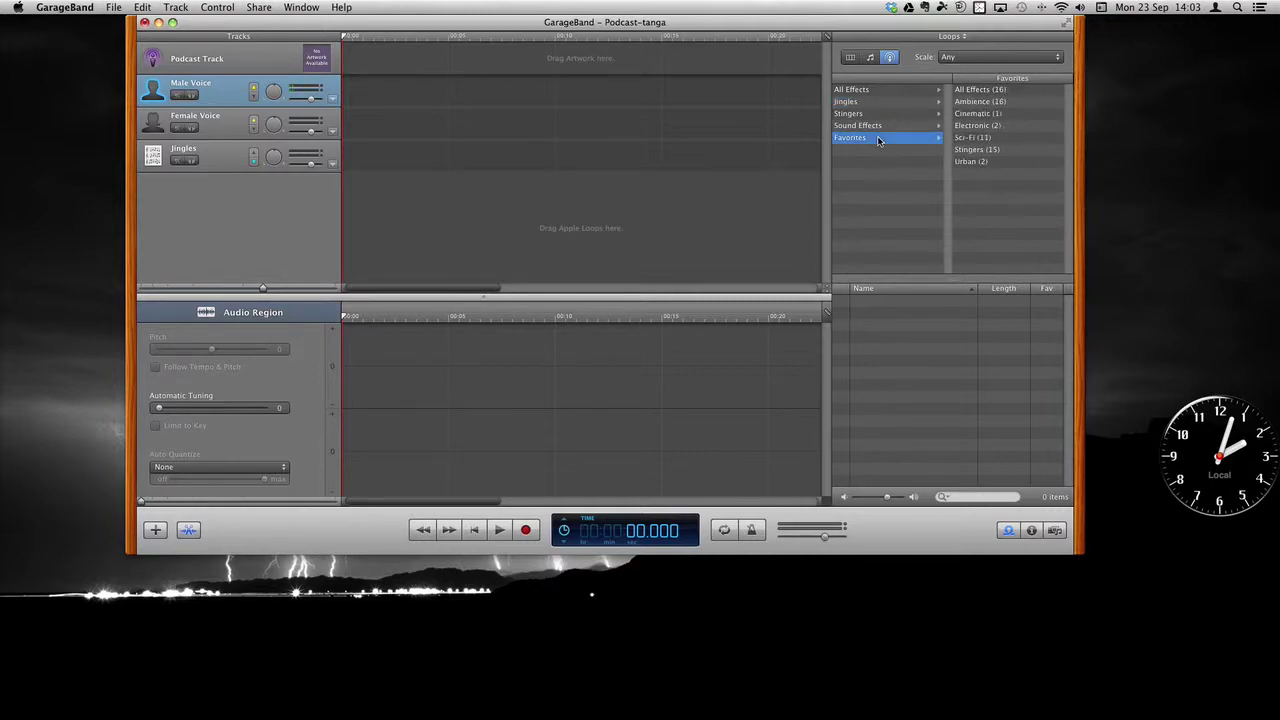
left_click(979, 90)
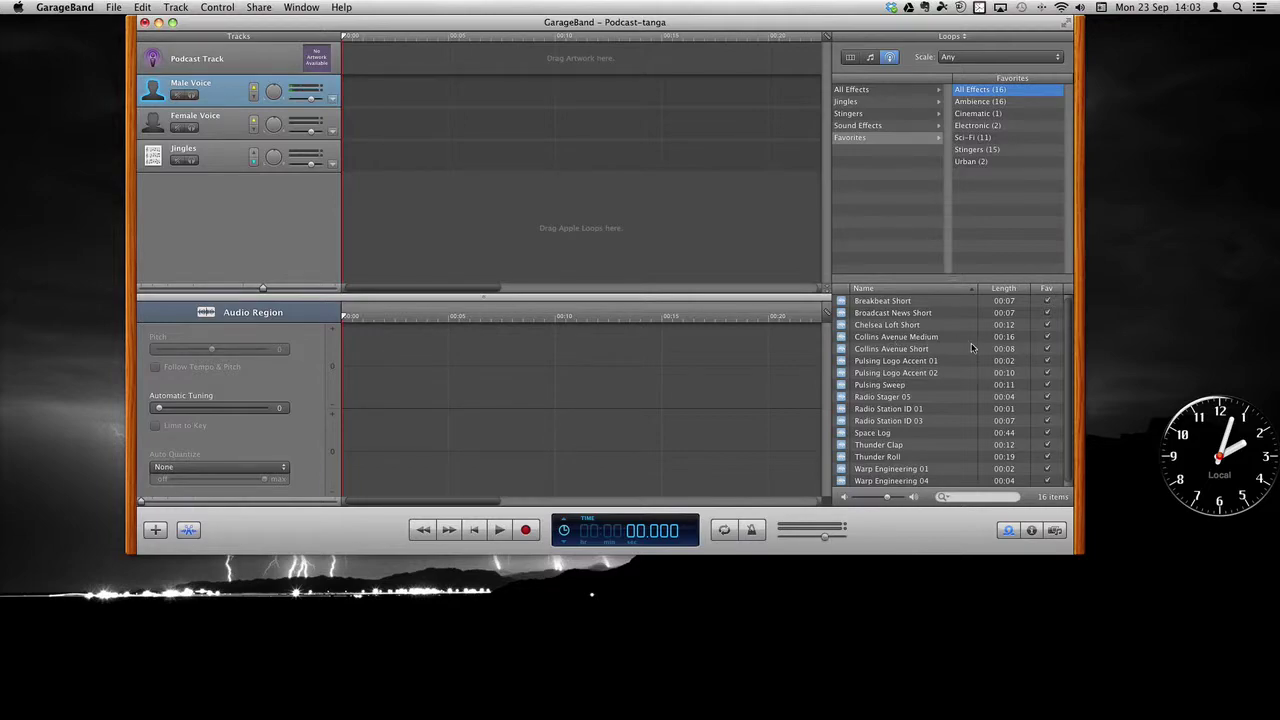
Step: Preview the favorites Collins Avenue Medium, Collins Avenue Short, Pulsing Logo Accent 01 and Broadcast News Short
left_click(903, 337)
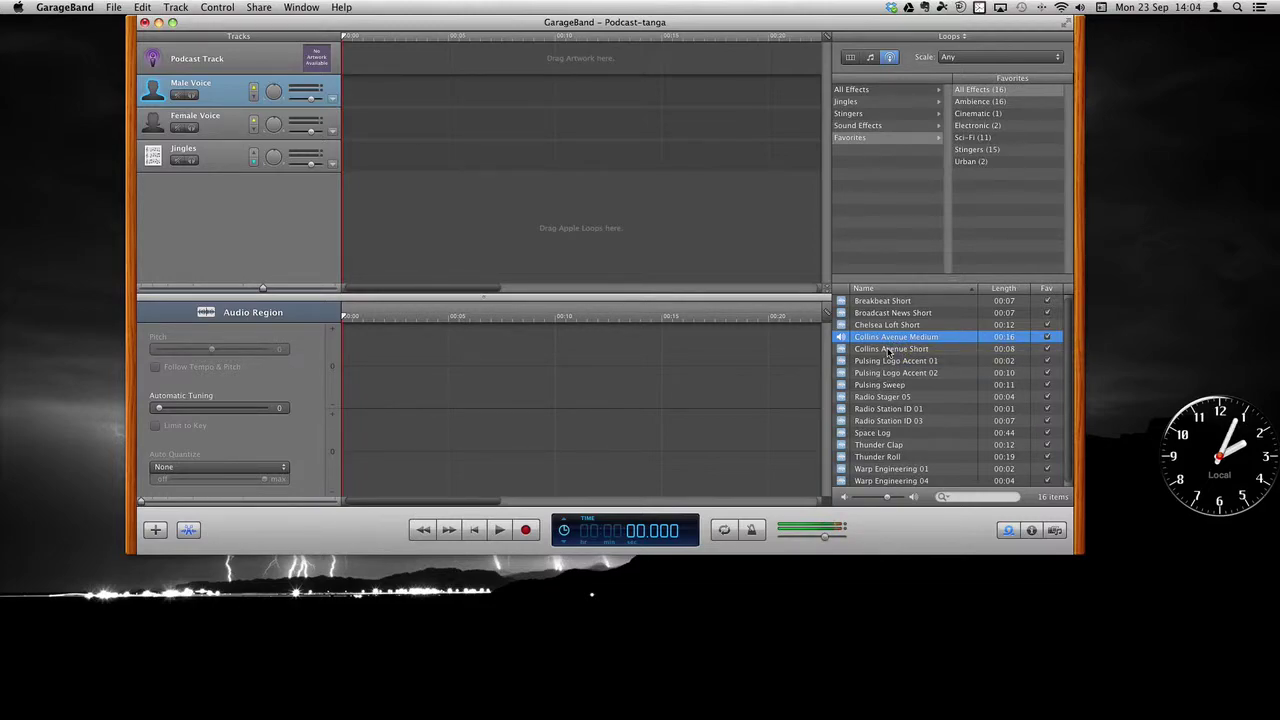
left_click(888, 349)
left_click(882, 361)
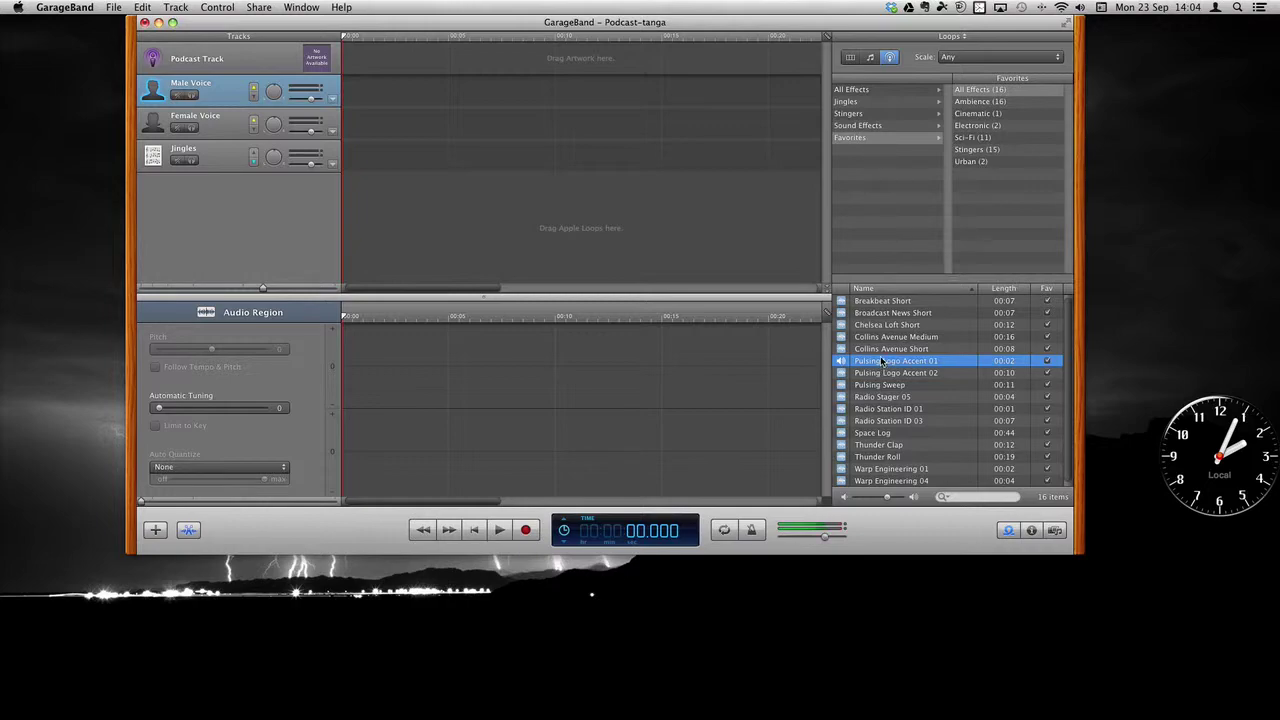
left_click(906, 313)
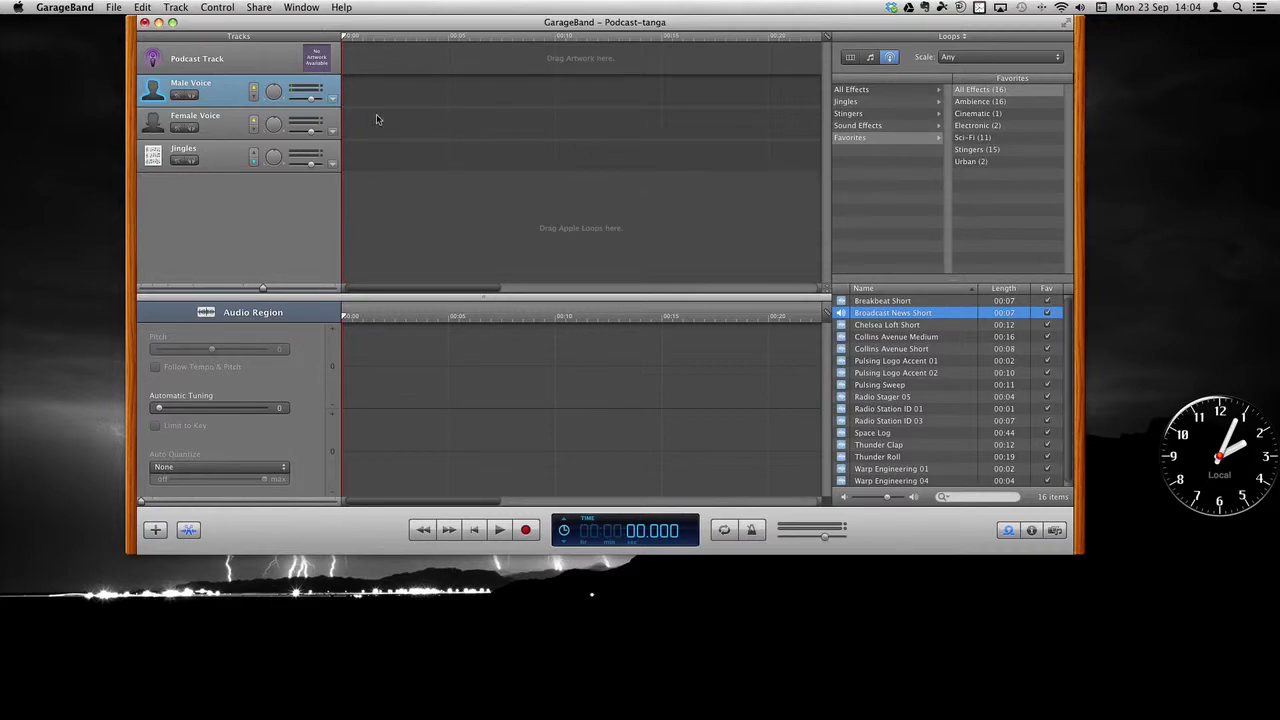
Step: Place the Collins Avenue Medium loop at the start of the Jingles track
left_click(216, 156)
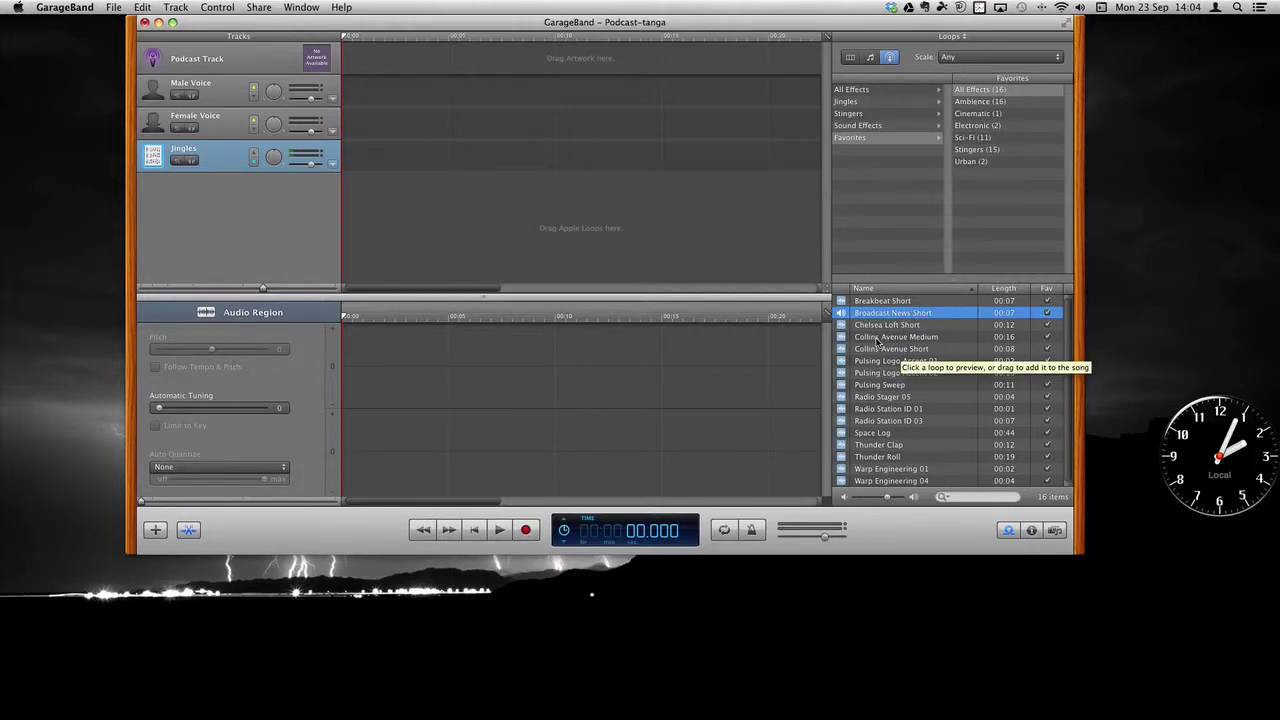
left_click_drag(877, 339, 343, 156)
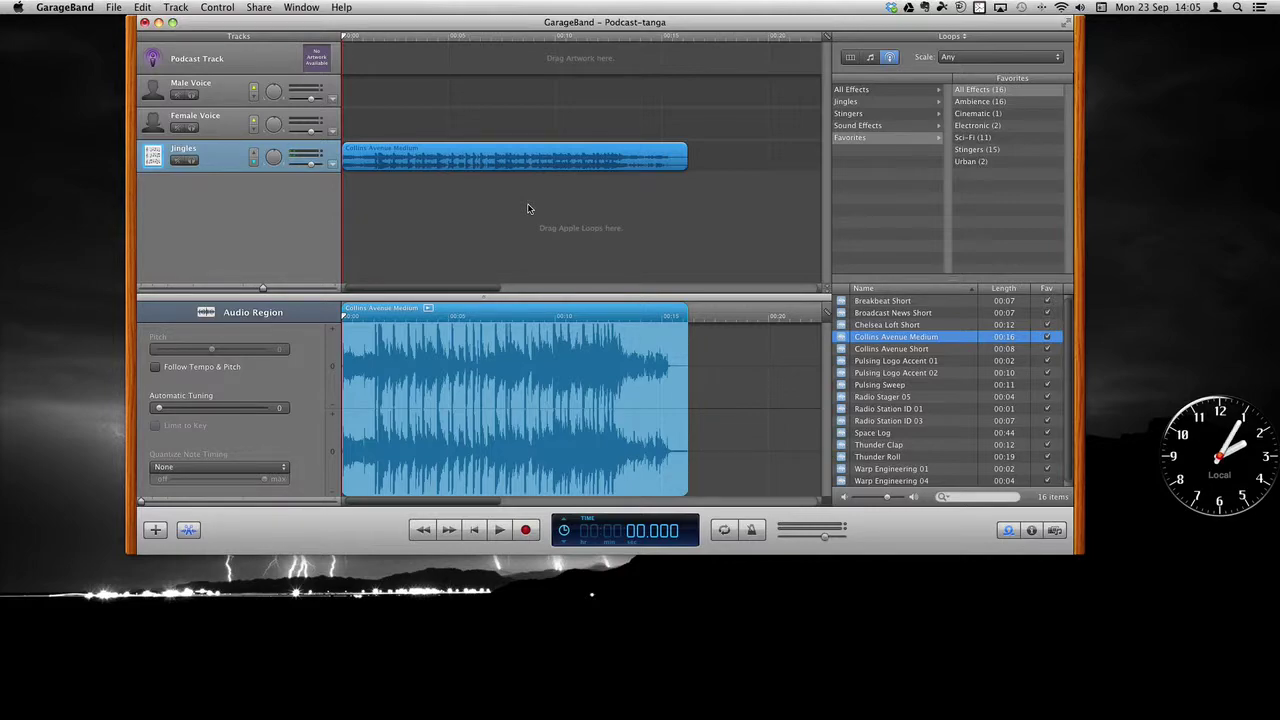
Step: Play the start of the jingle, move the playhead to about 4.3 seconds and return it to the beginning
left_click(500, 531)
left_click(500, 531)
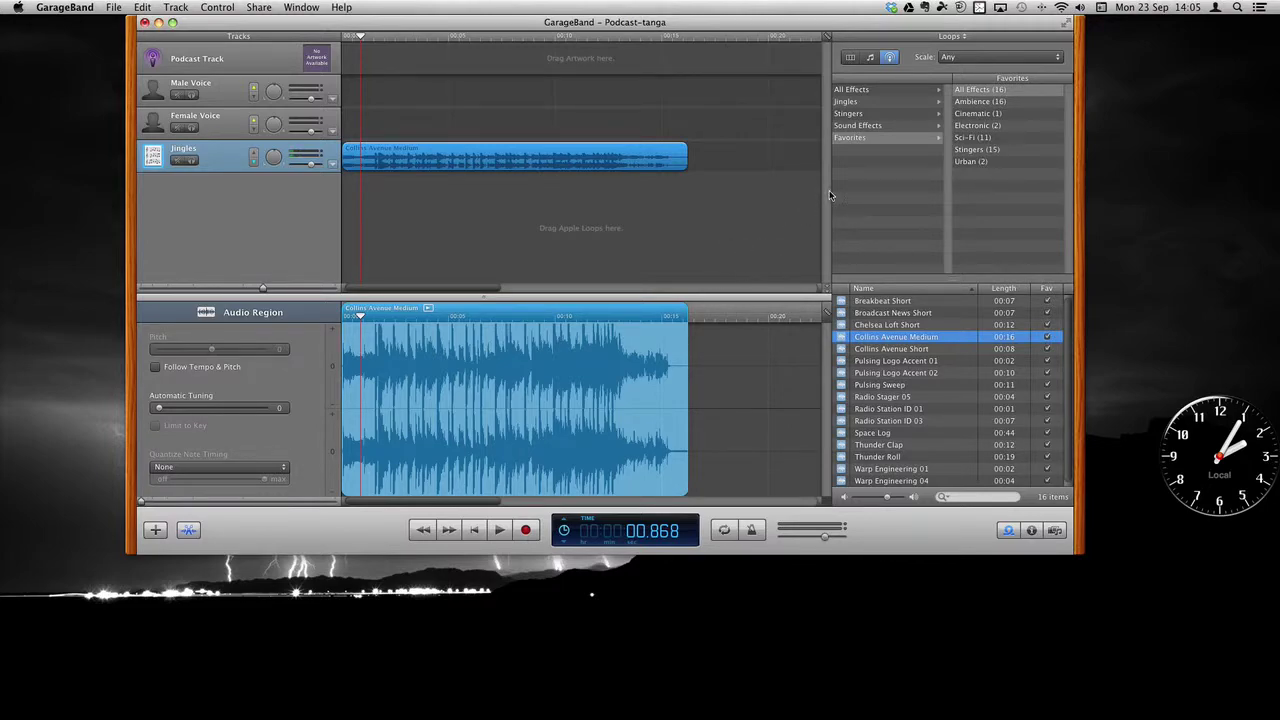
key("space")
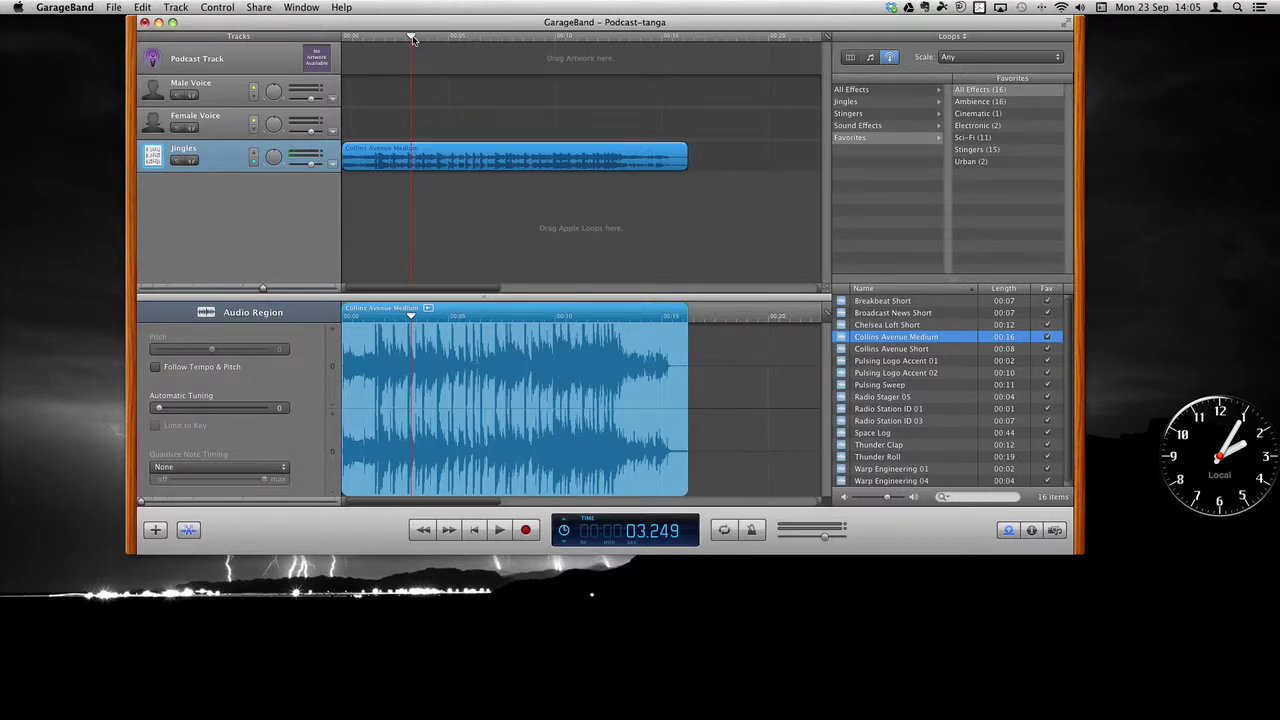
mouse_move(412, 38)
left_mouse_down()
mouse_move(370, 38)
mouse_move(515, 40)
mouse_move(435, 40)
left_mouse_up()
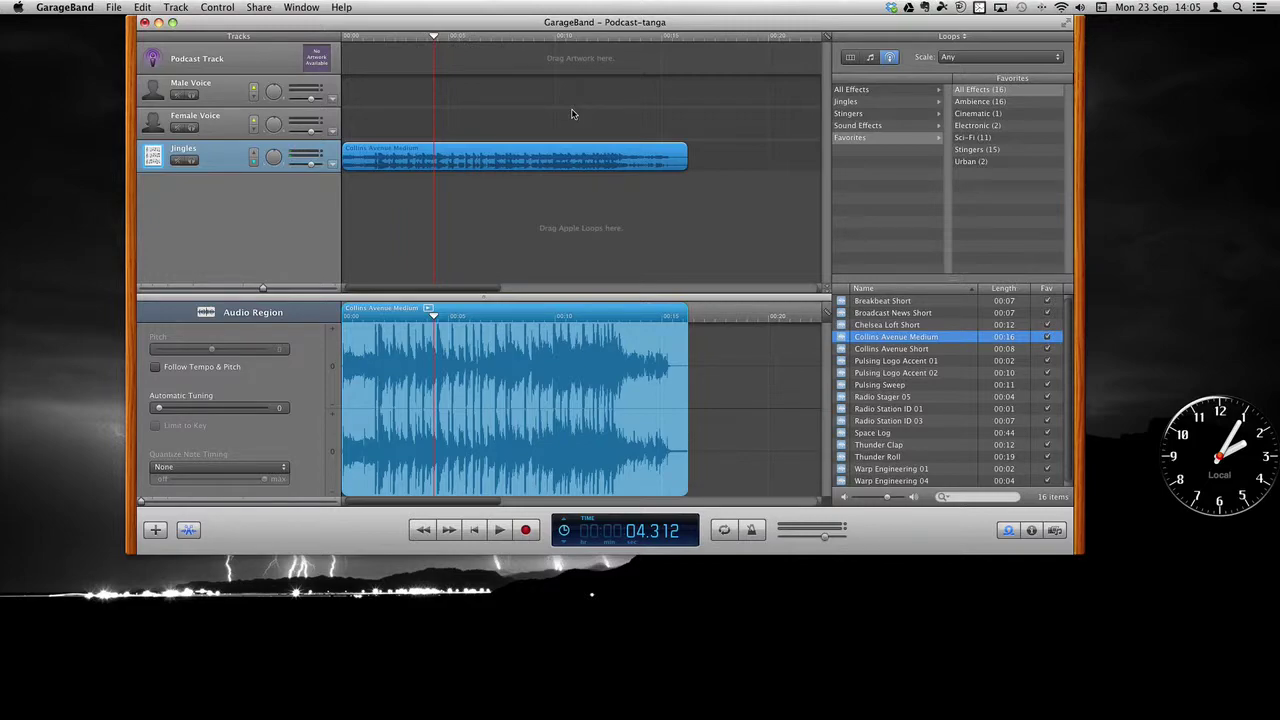
key("Return")
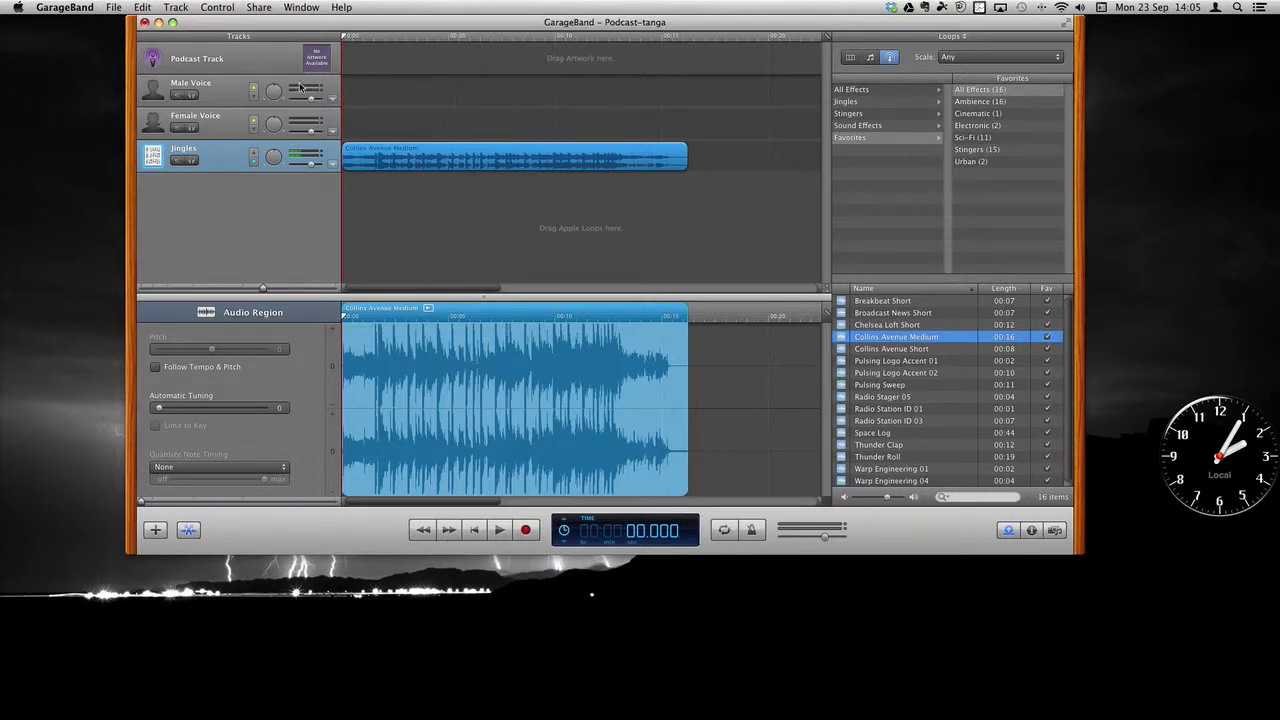
Step: Select the Male Voice track for recording and mute the Jingles track
left_click(237, 96)
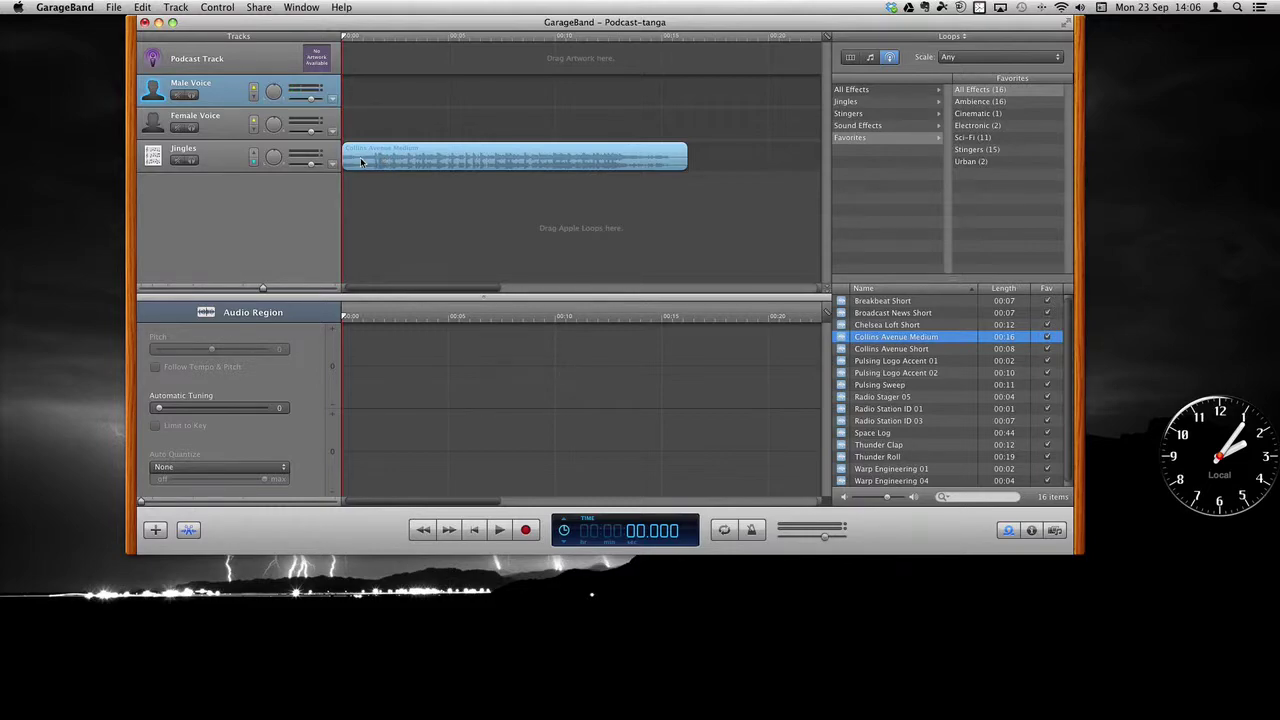
left_click(178, 161)
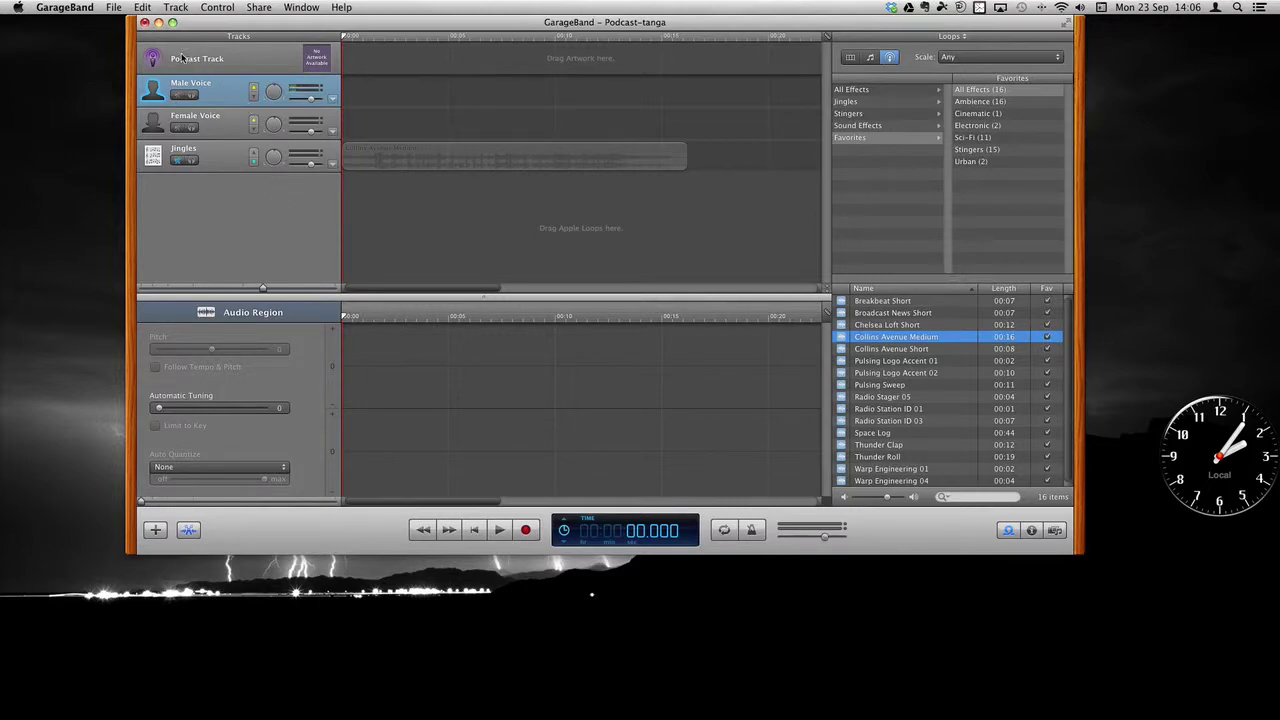
key("super+Tab")
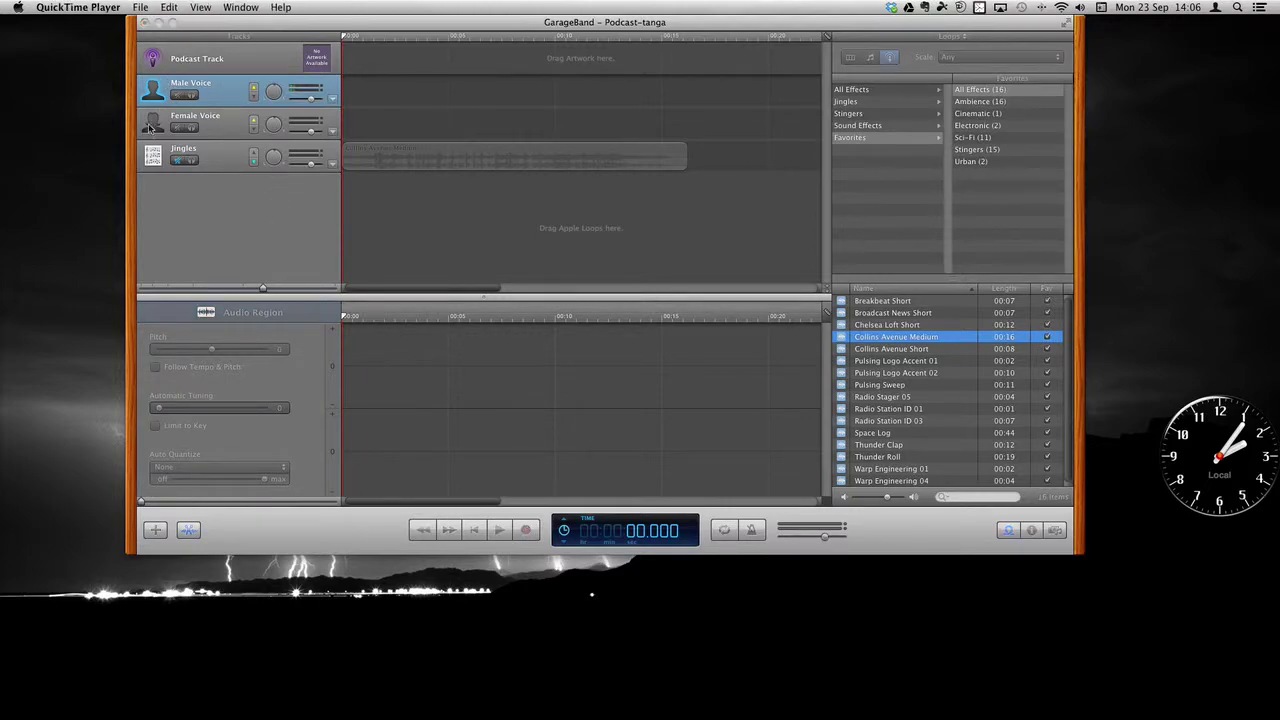
left_click(273, 25)
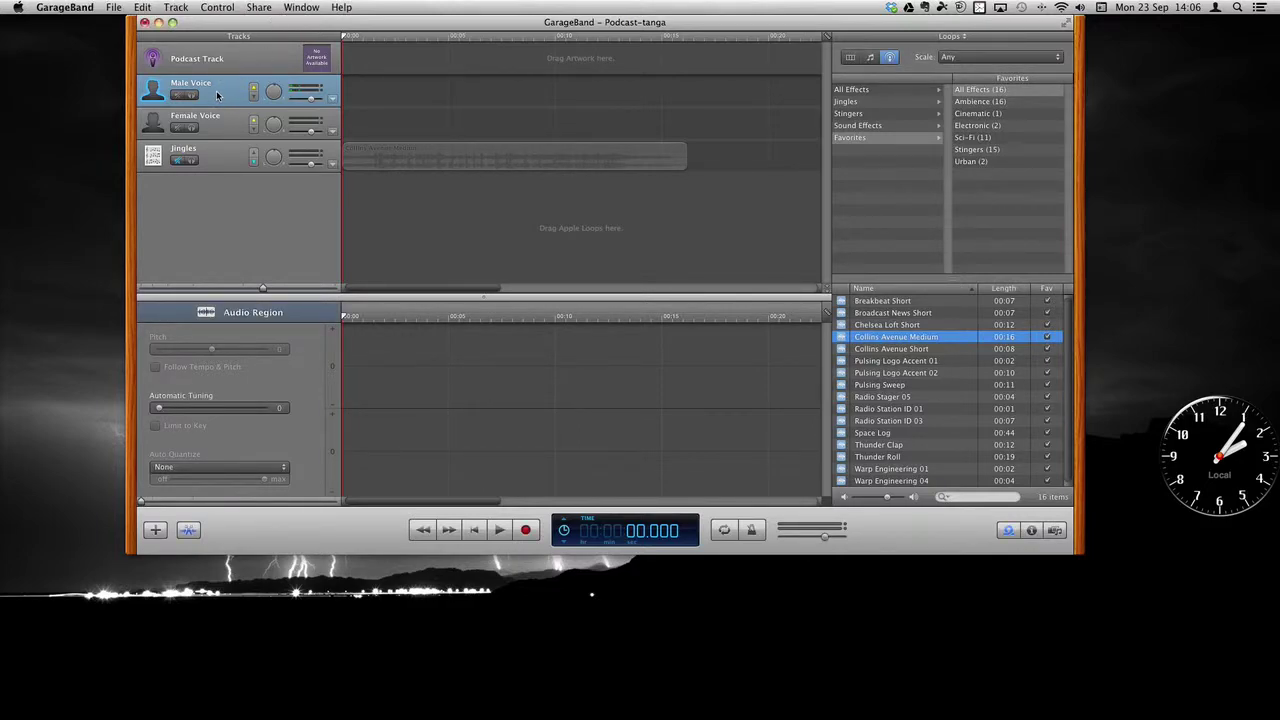
Step: Unmute the Jingles track, switch solo on and off for the Male Voice track, and mute Jingles again
left_click(174, 163)
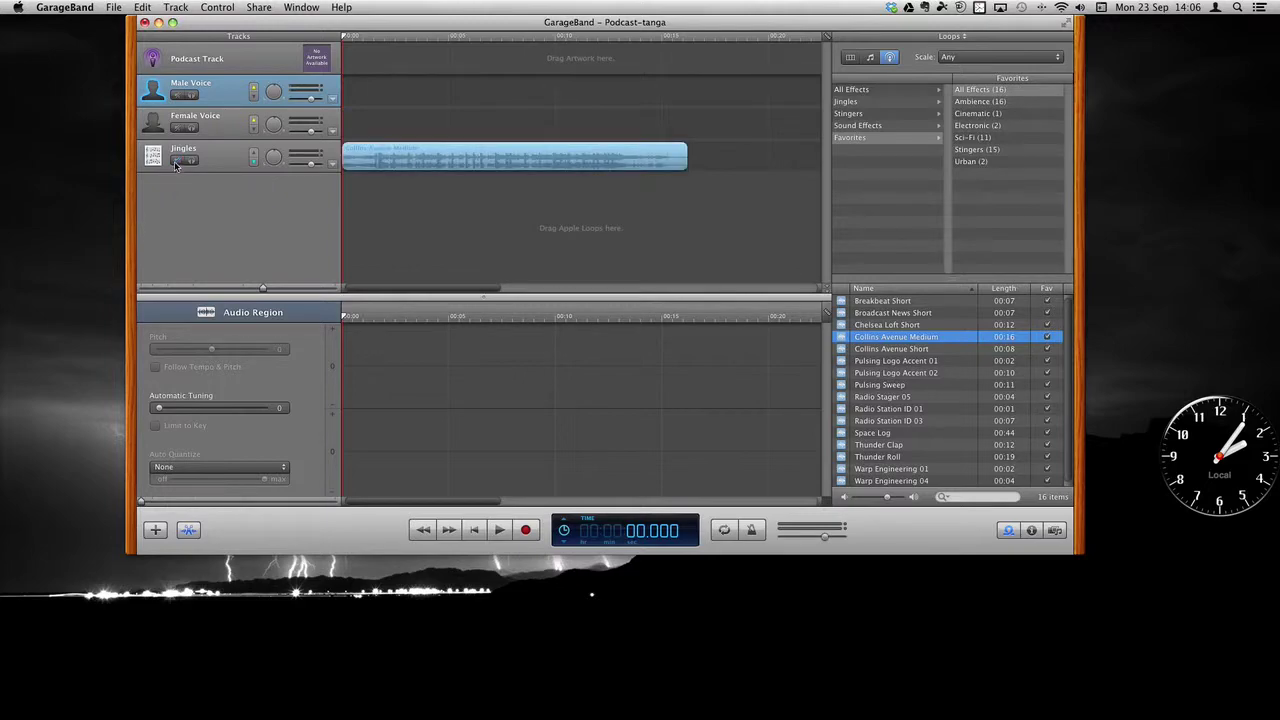
left_click(193, 96)
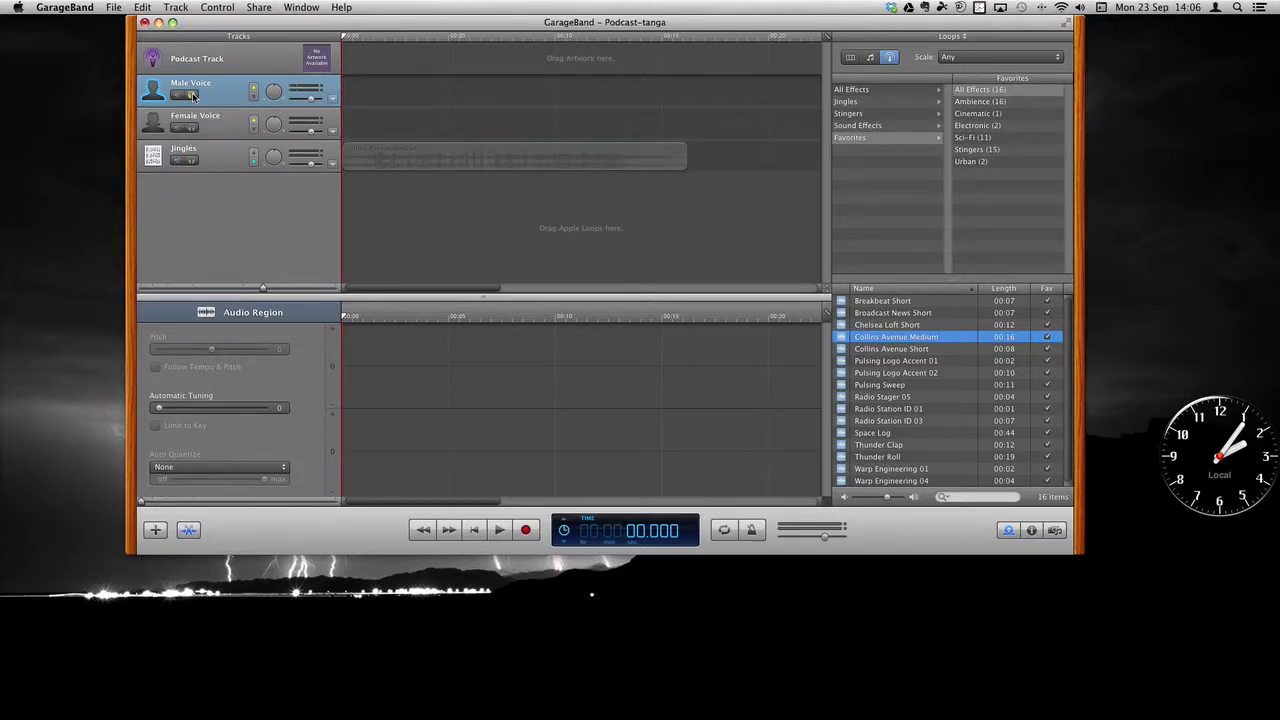
left_click(193, 96)
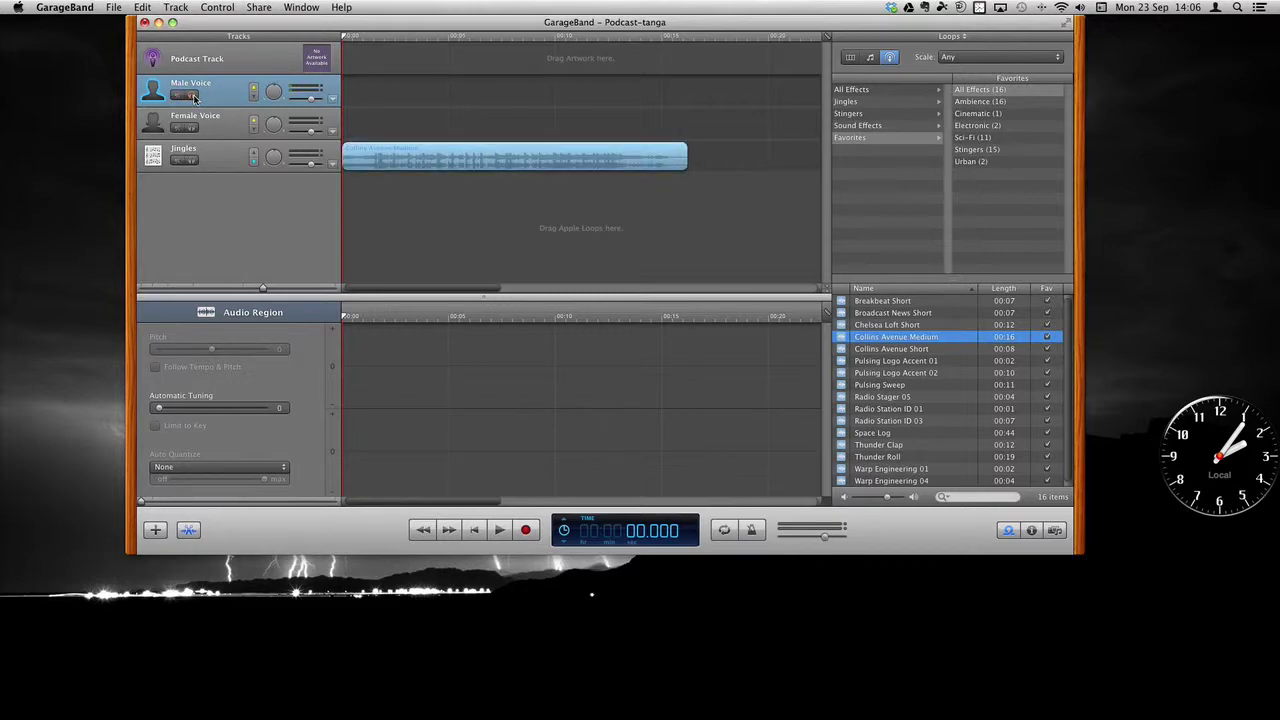
left_click(177, 162)
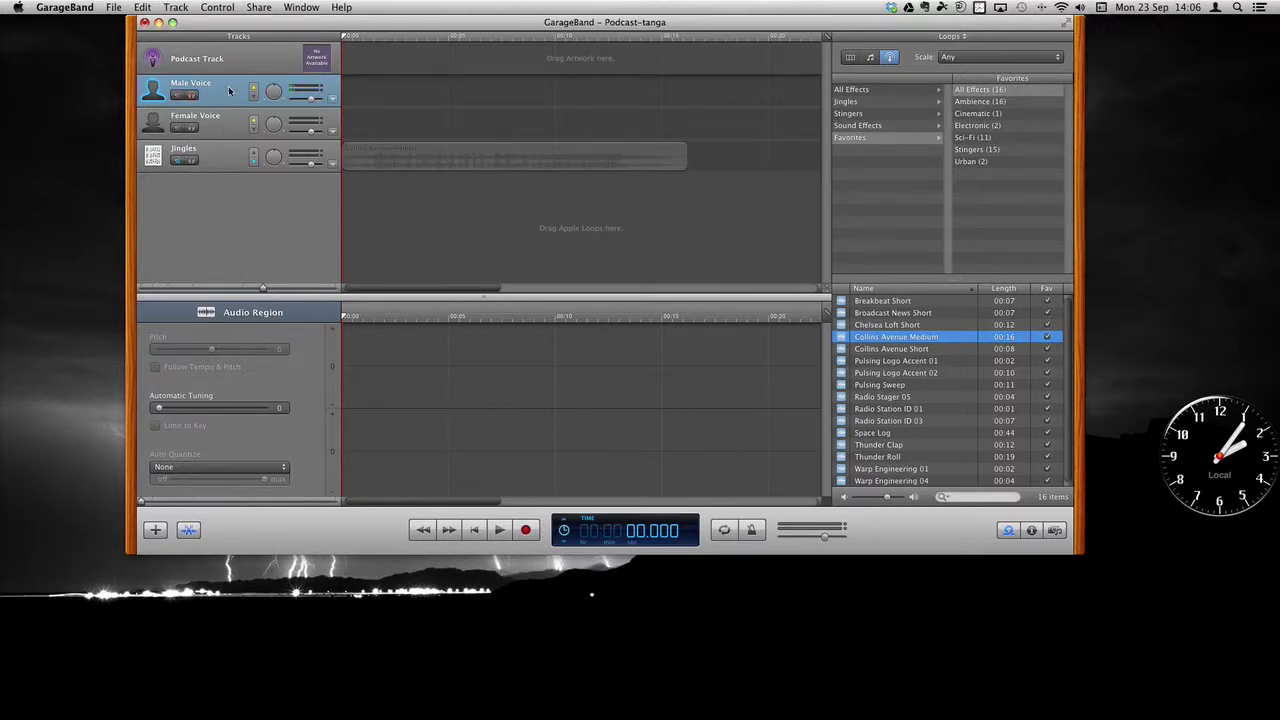
Step: Record a voice take of about 3 seconds on the Male Voice track and return the playhead to the beginning
left_click(526, 531)
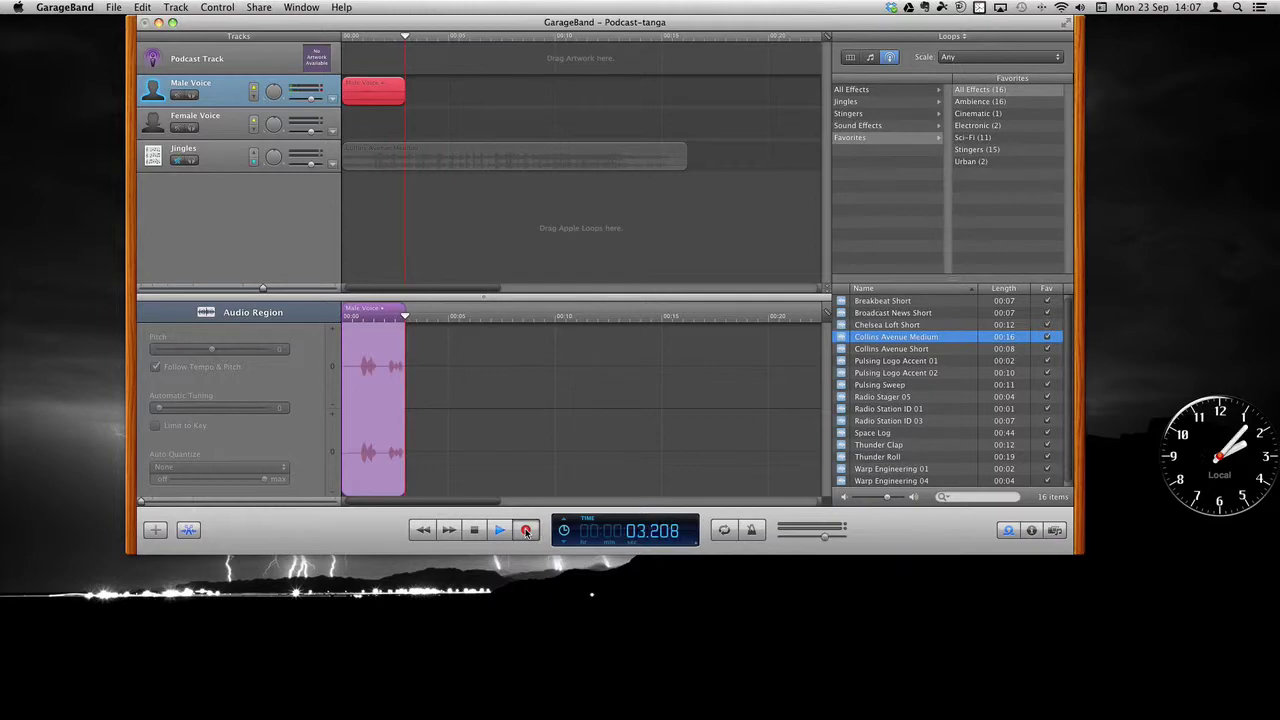
left_click(526, 531)
key("space")
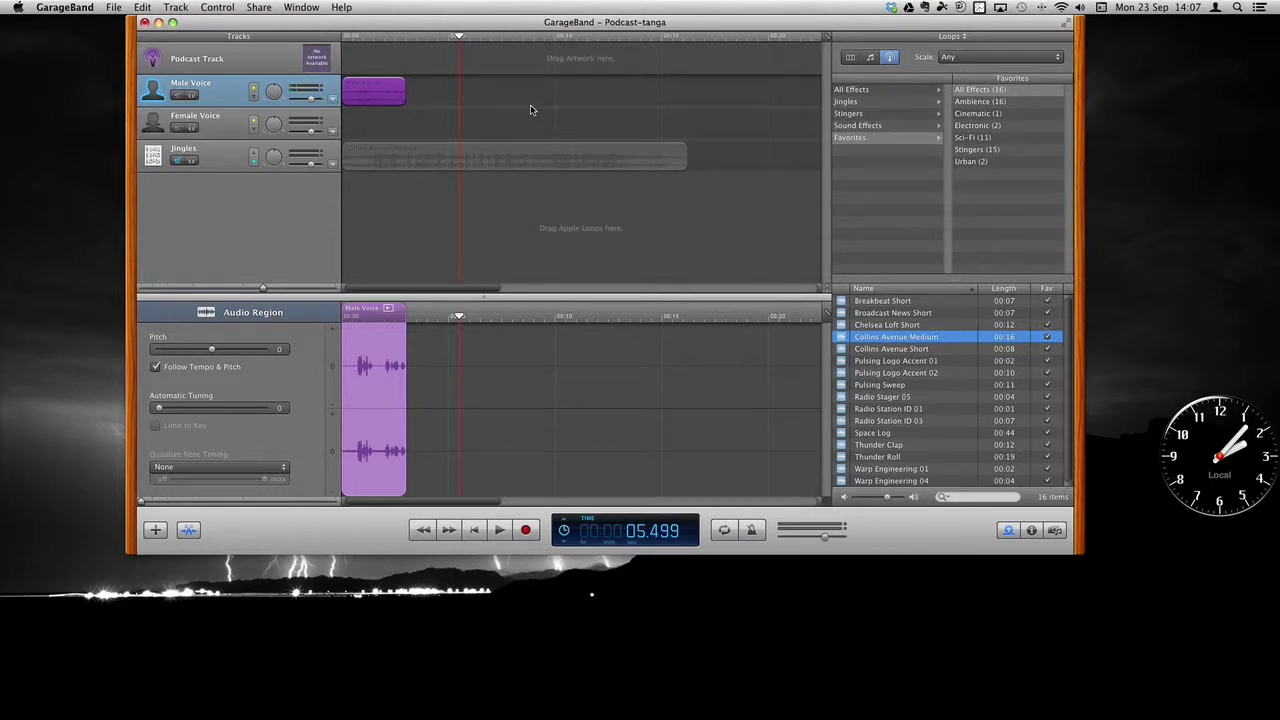
key("Return")
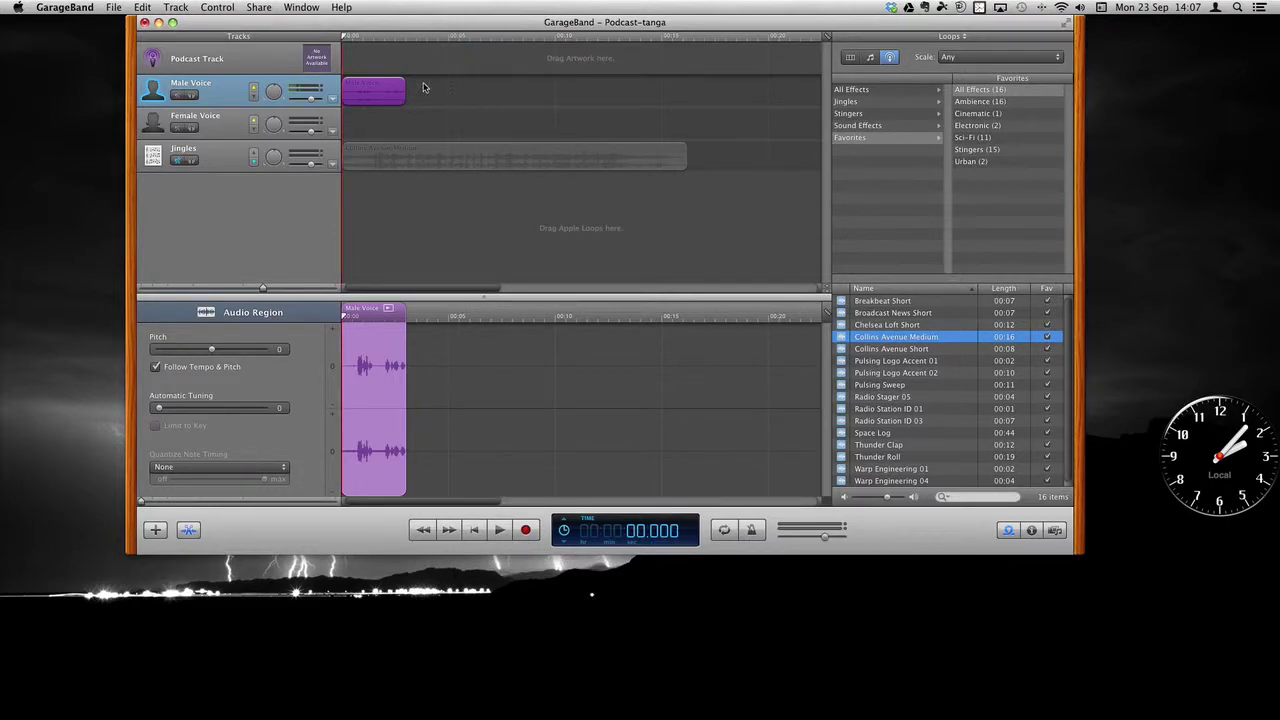
Step: Delete the short recorded take from the Male Voice track
left_click(461, 108)
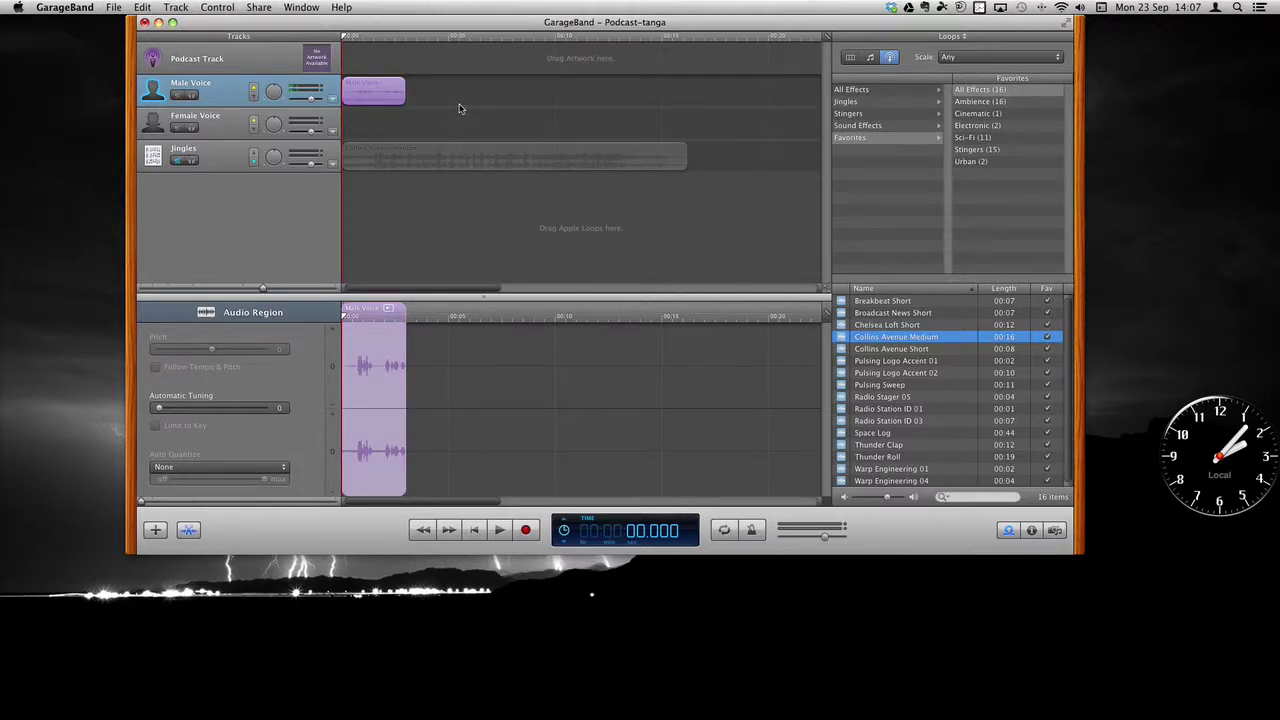
left_click(390, 95)
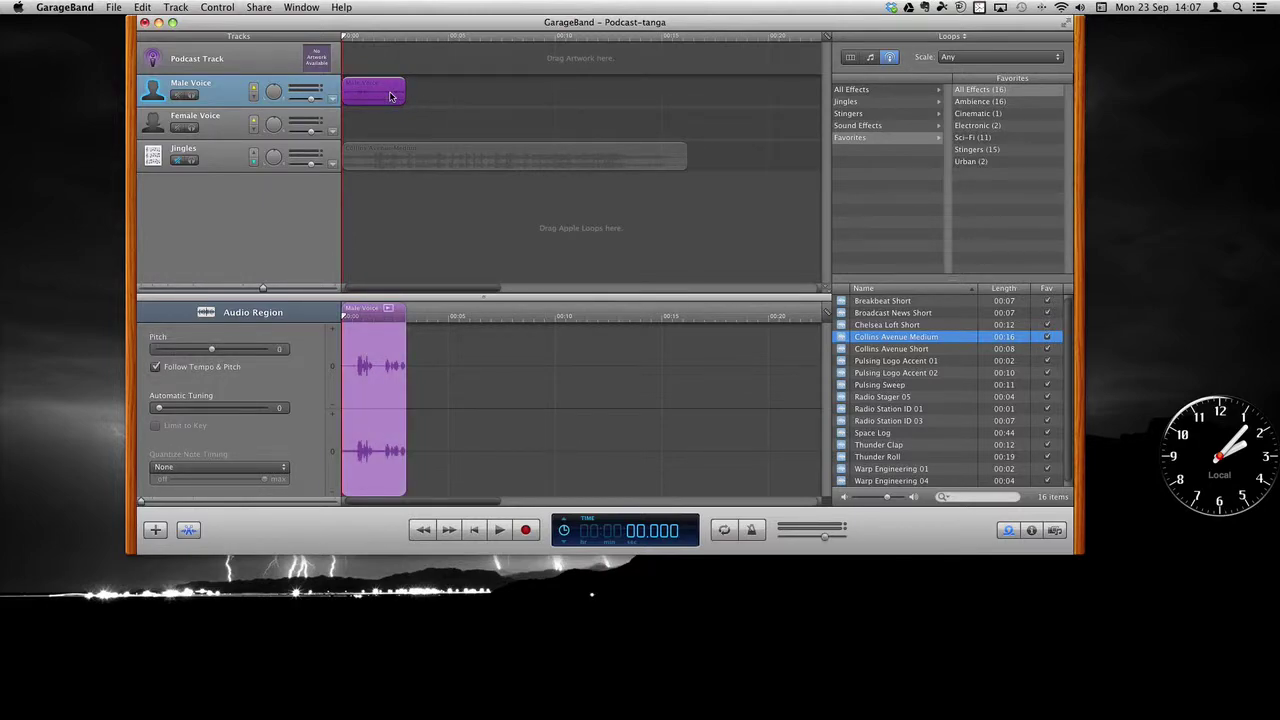
key("Delete")
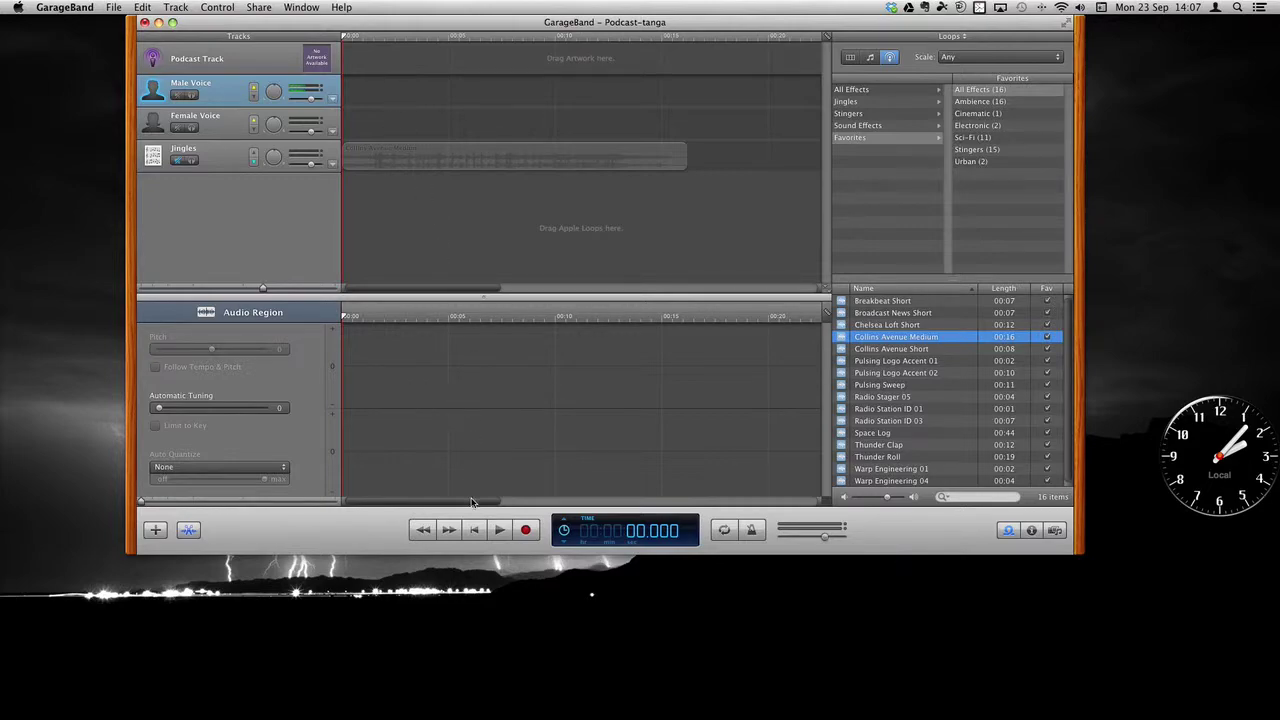
Step: Record a voice take of about 11 seconds on the Male Voice track and stop the playback that follows
left_click(525, 531)
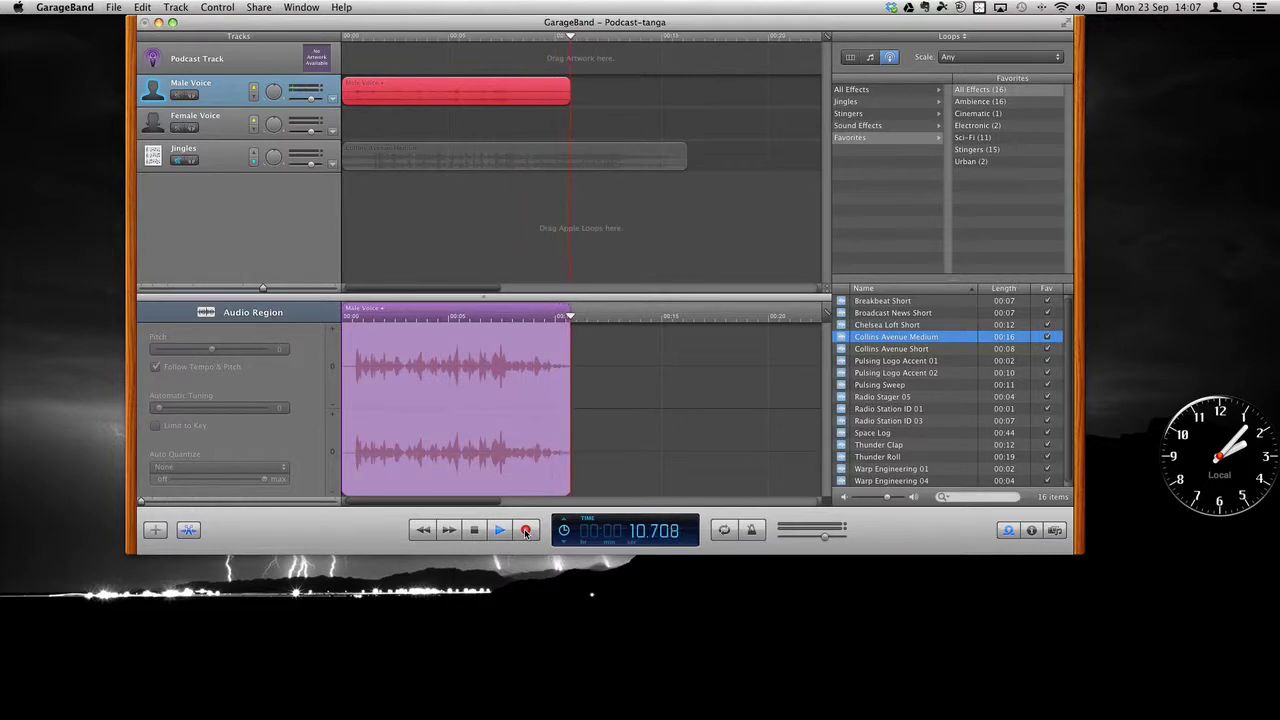
left_click(526, 531)
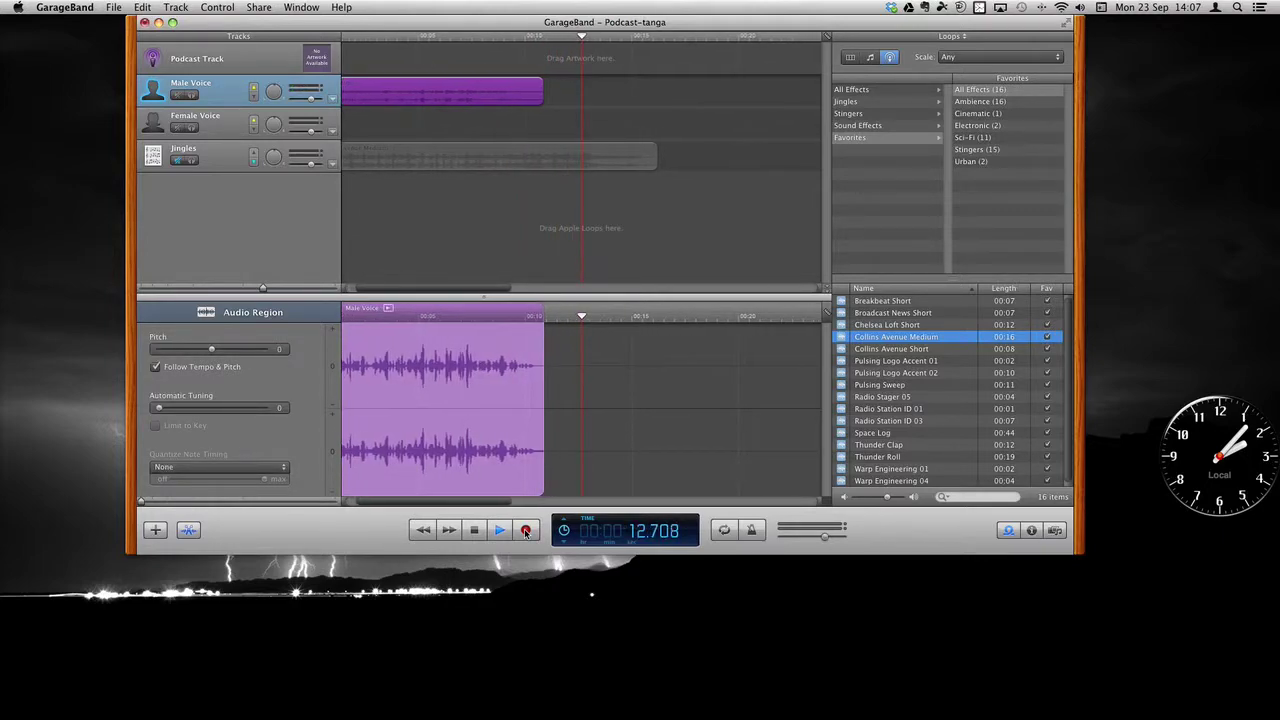
key("space")
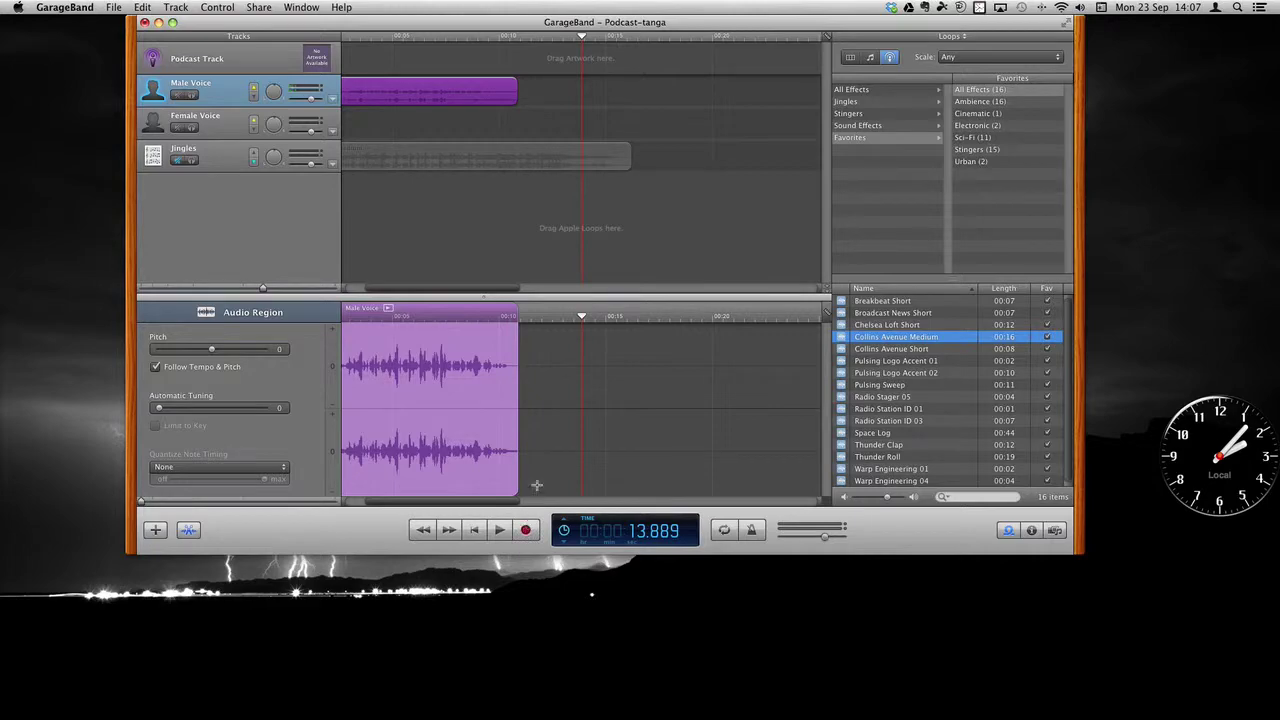
scroll(422, 123, "left", 3)
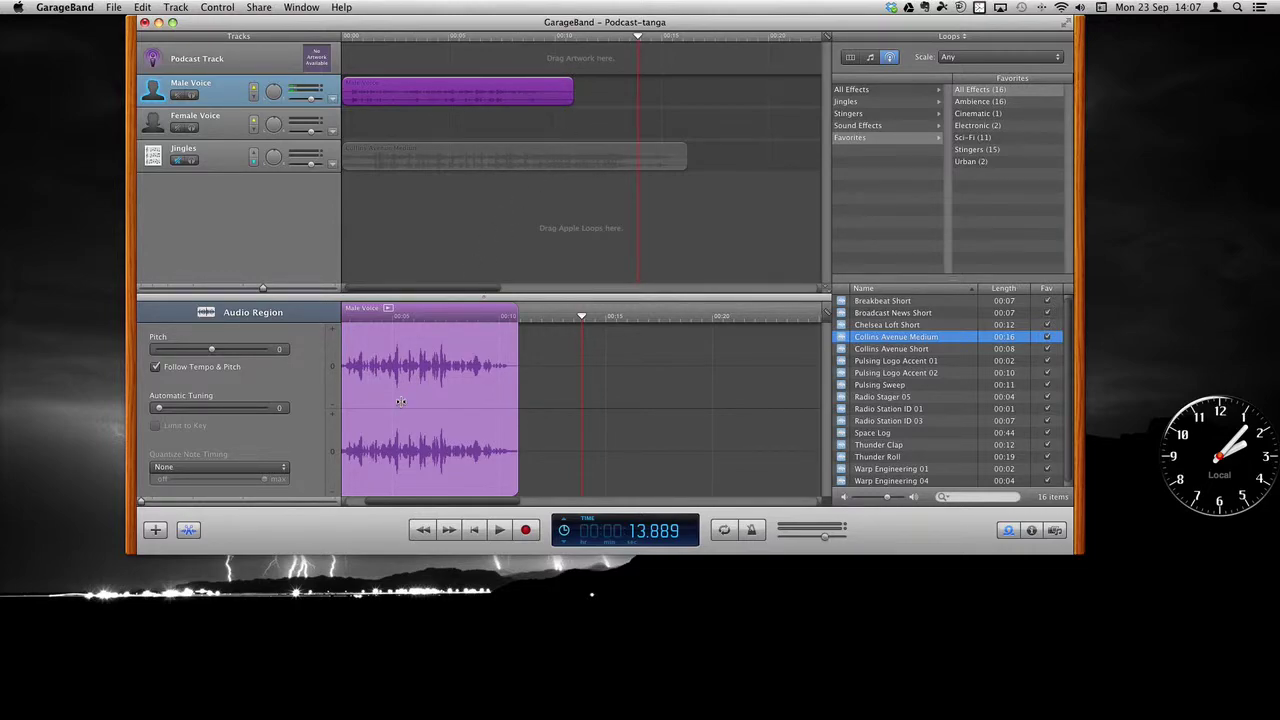
scroll(400, 401, "up", 2)
scroll(400, 401, "right", 1)
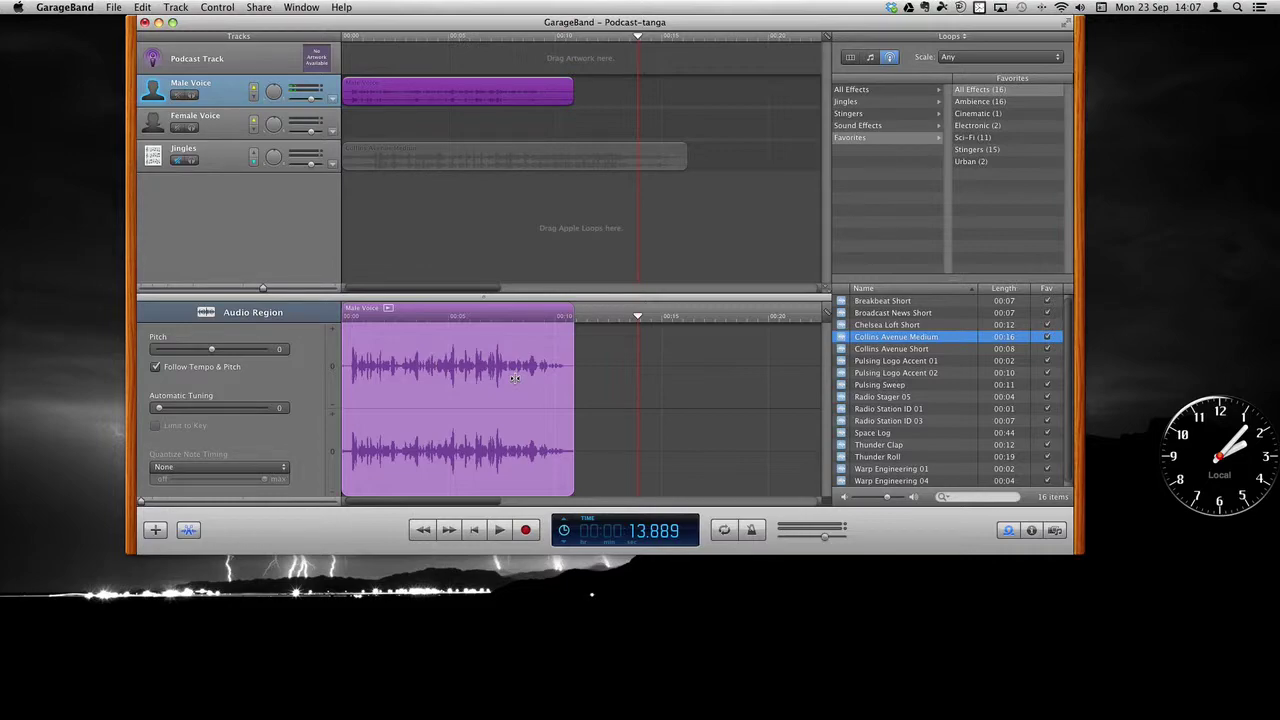
Step: Unmute the Jingles track and move the voice recording to start at about 5 seconds, so it ends together with the jingle
left_click(176, 162)
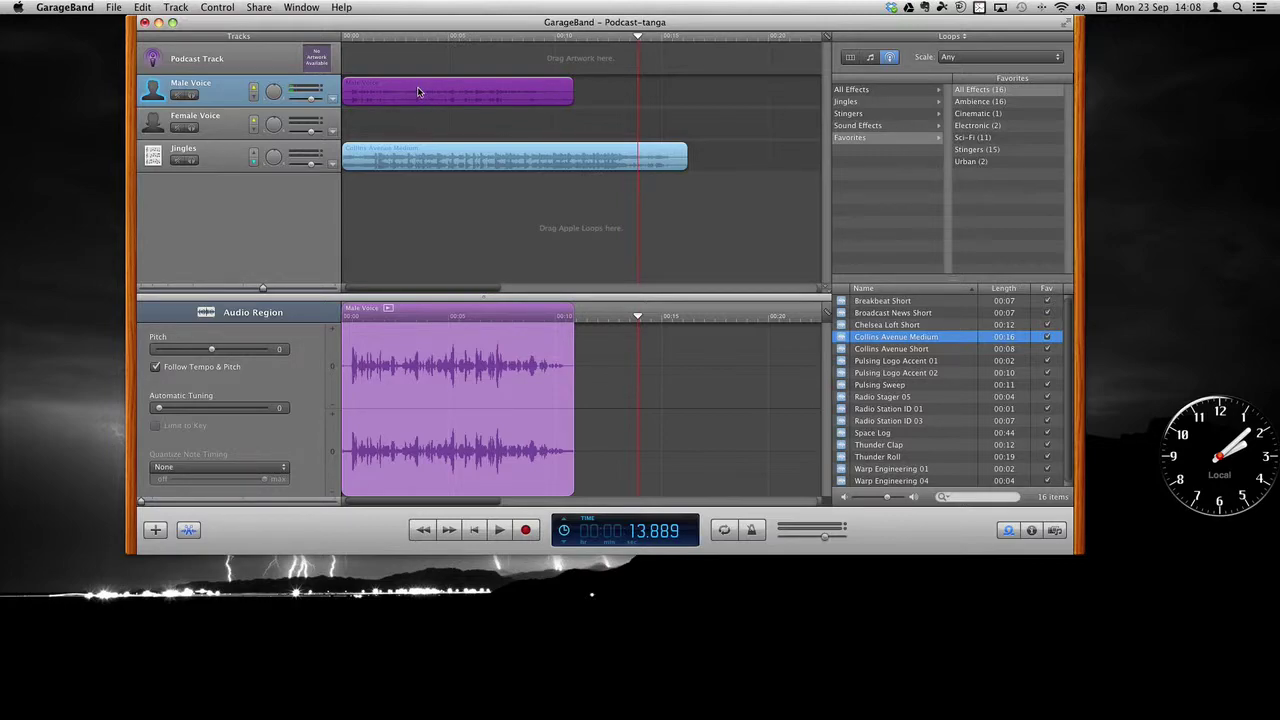
left_click_drag(418, 92, 530, 97)
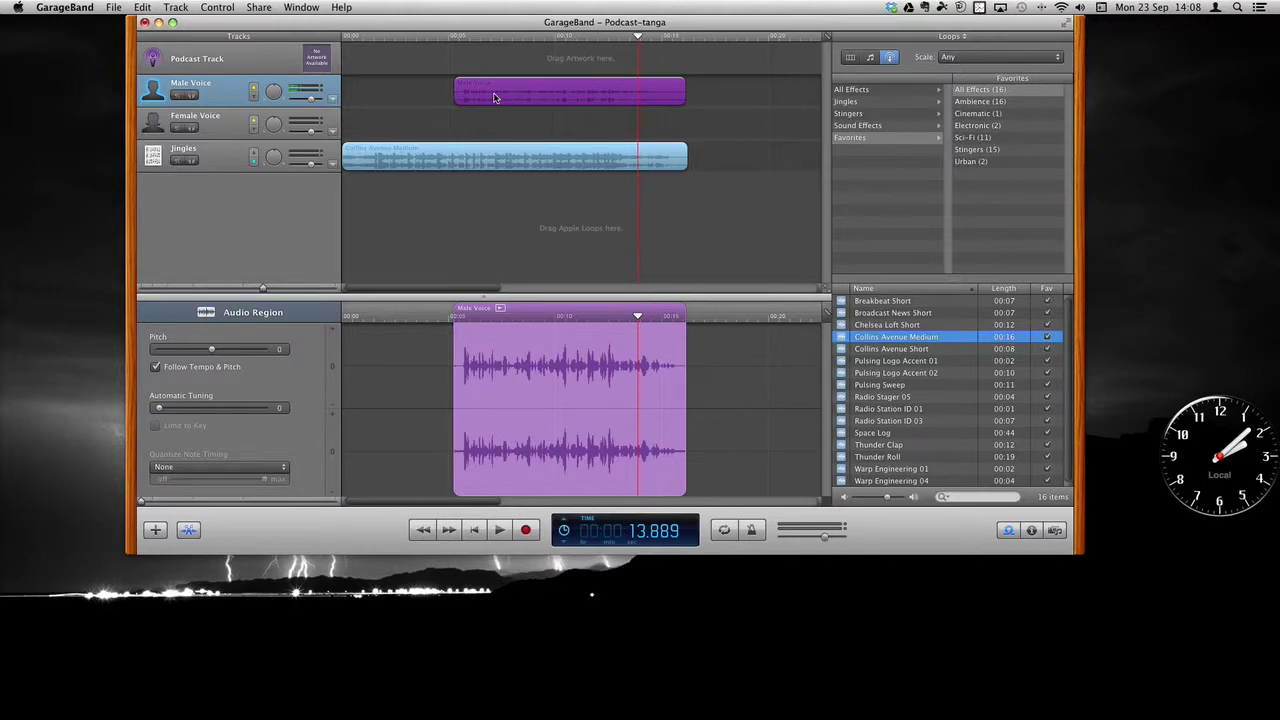
Step: Play the voice and jingle together from the beginning to just past the end of the jingle
key("Return")
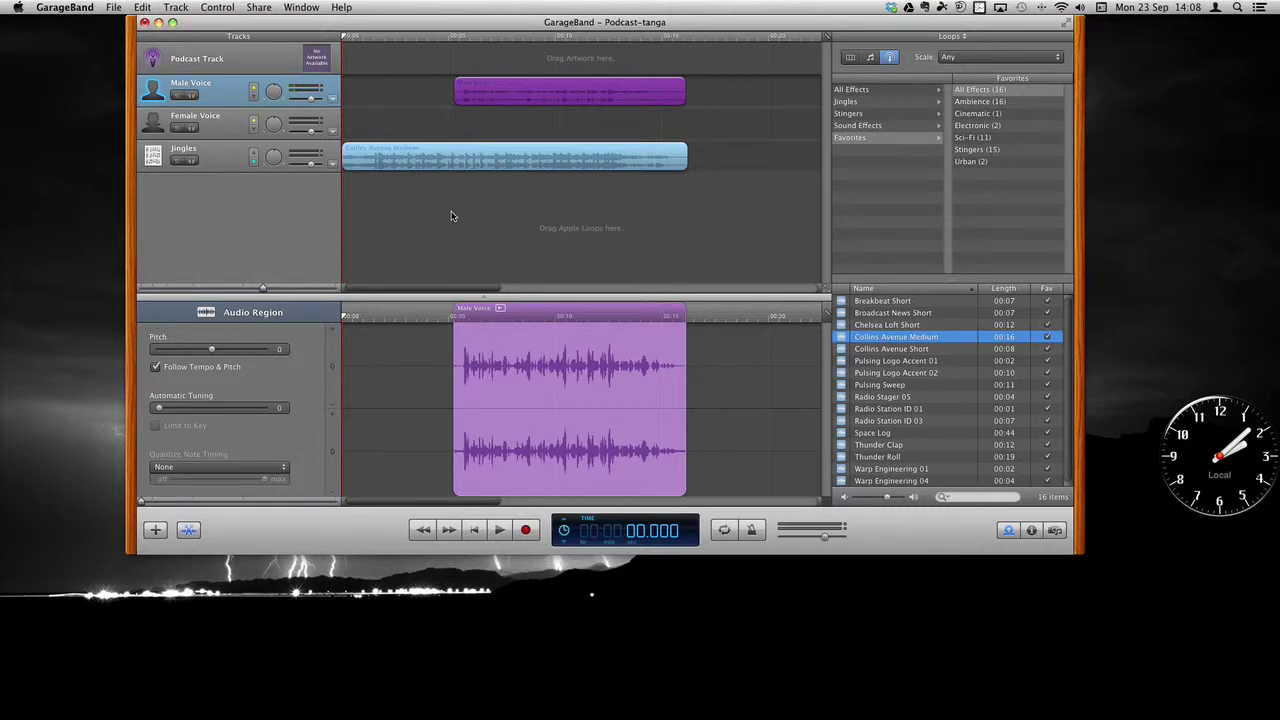
key("space")
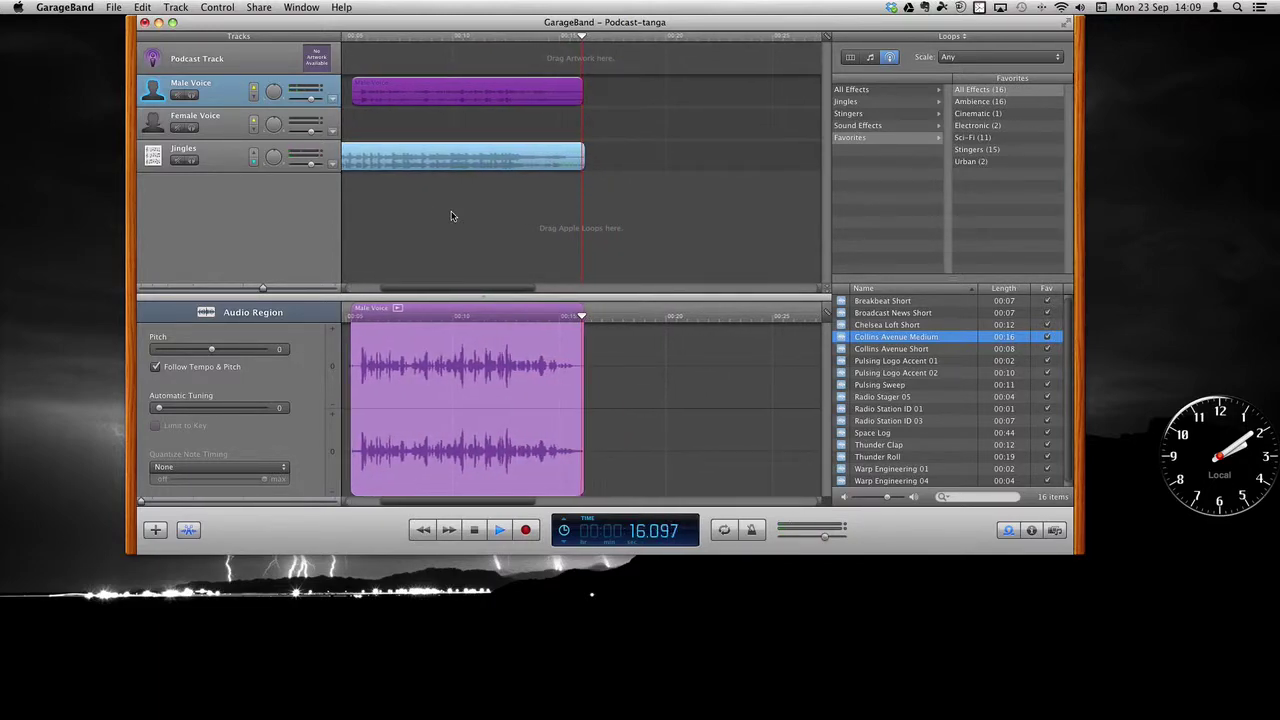
key("space")
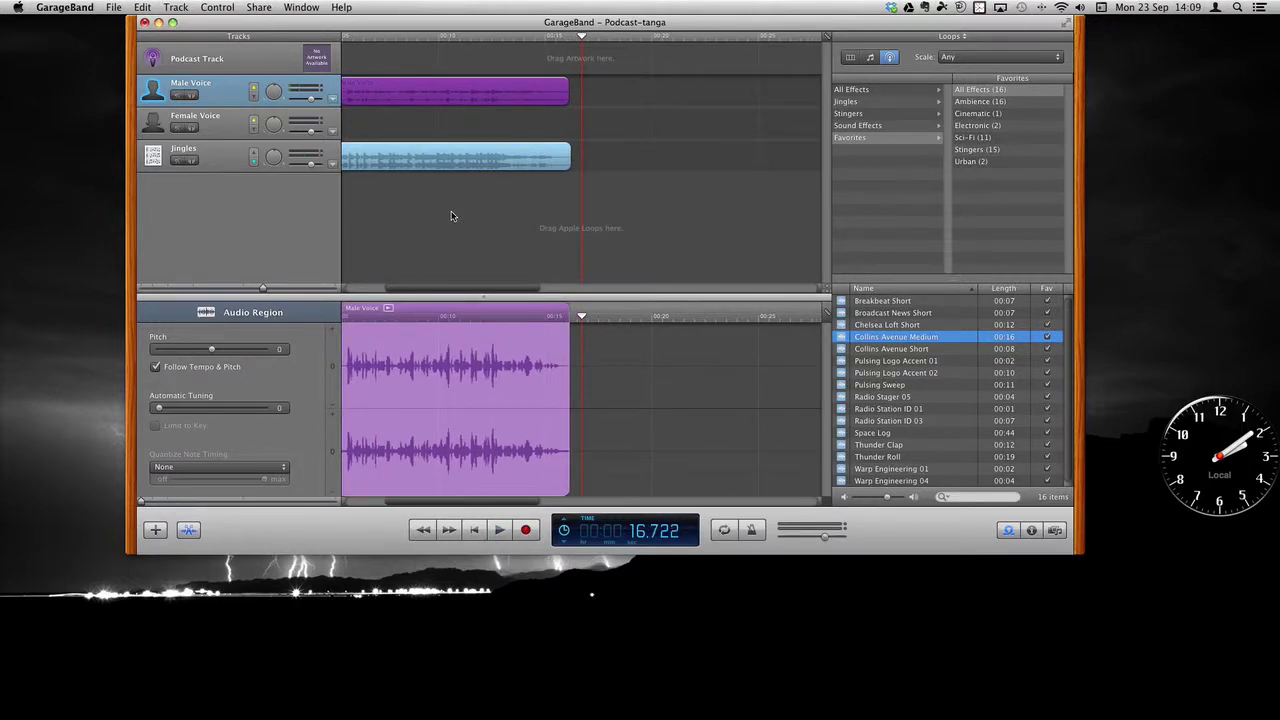
scroll(460, 223, "left", 3)
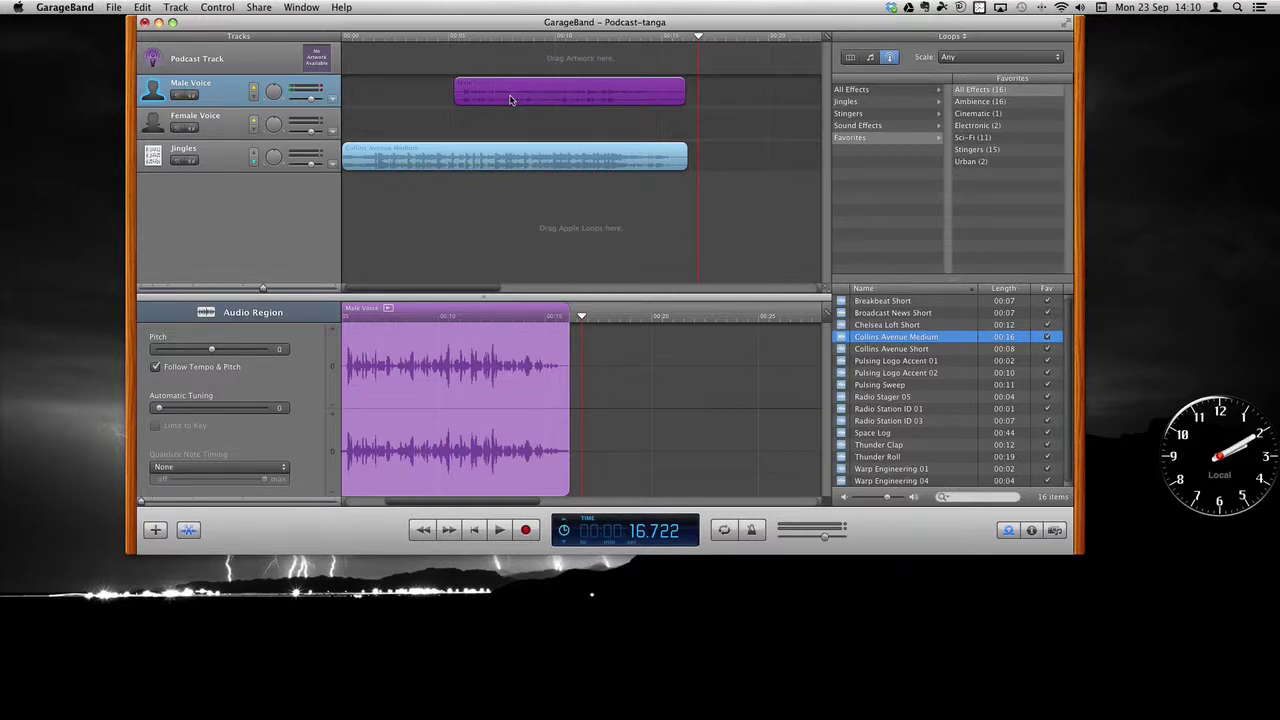
Step: Move the voice recording slightly earlier to start at about 4.5 seconds, and listen to the ending from 14 seconds
left_click(454, 158)
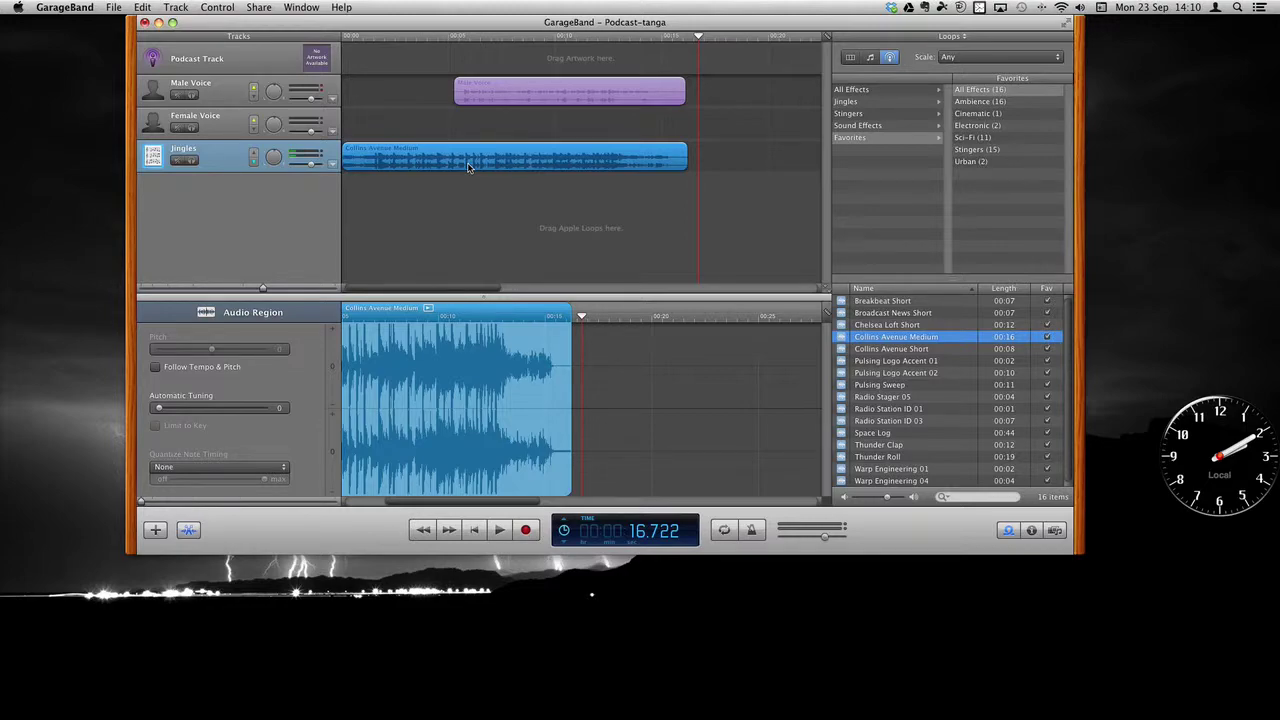
left_click(658, 95)
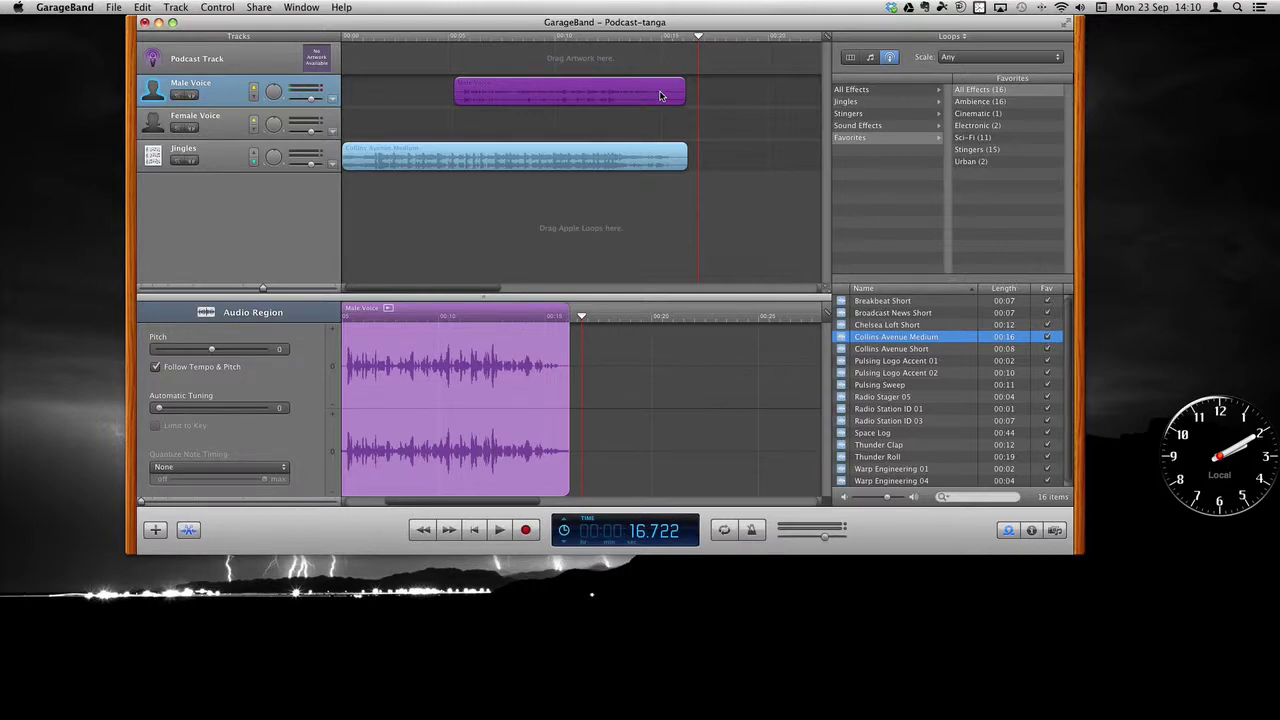
left_click_drag(660, 96, 644, 95)
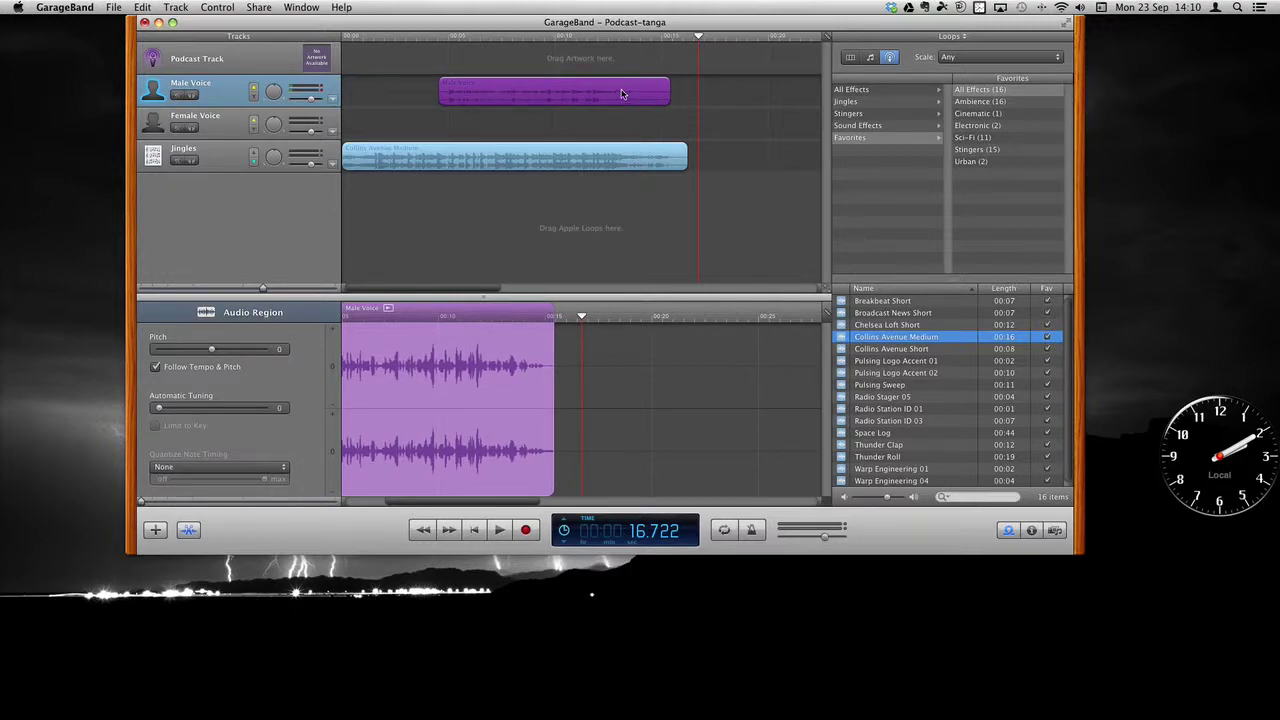
left_click(640, 40)
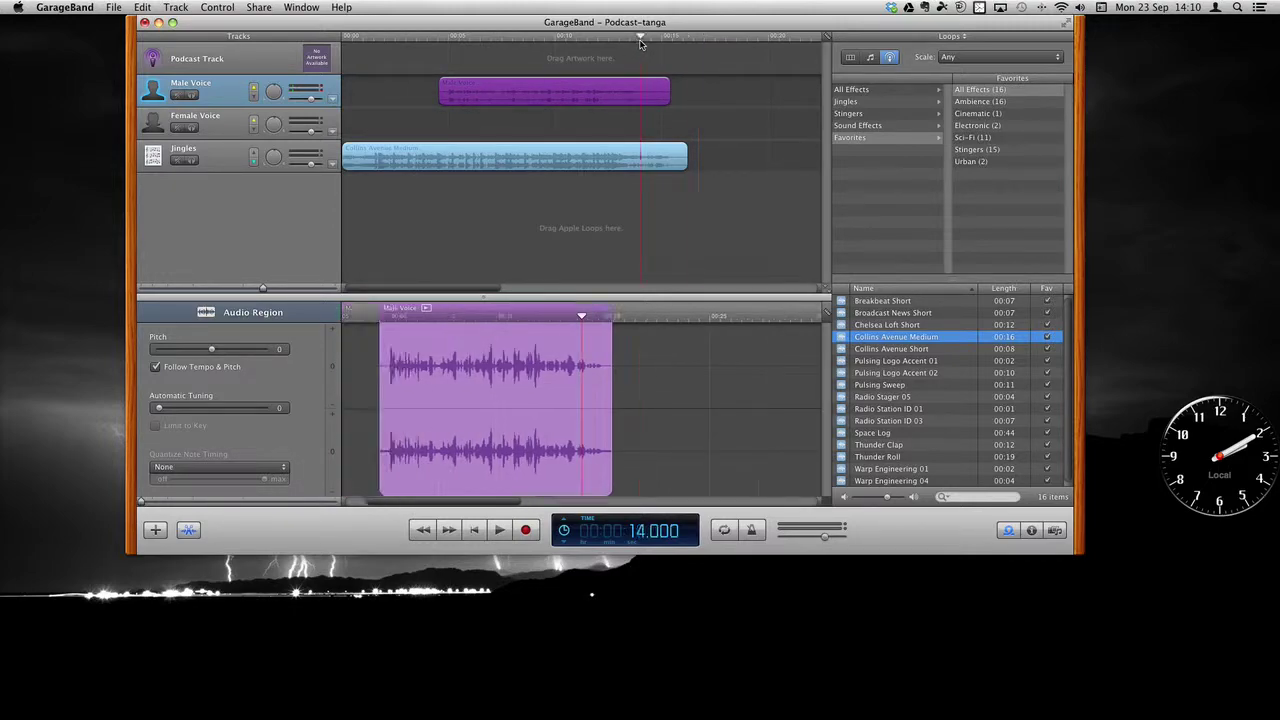
key("space")
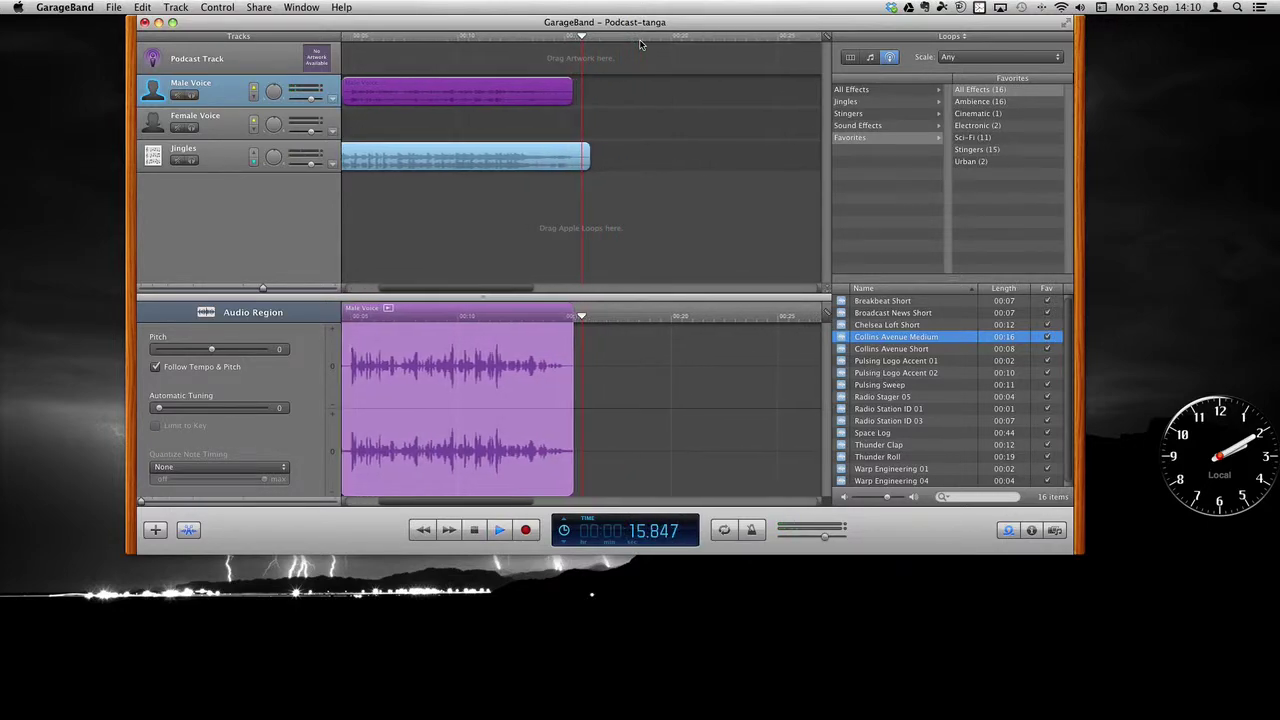
key("space")
Step: Nudge the voice recording earlier to start at about 4.1 seconds and replay the end of the mix
left_click_drag(554, 86, 548, 90)
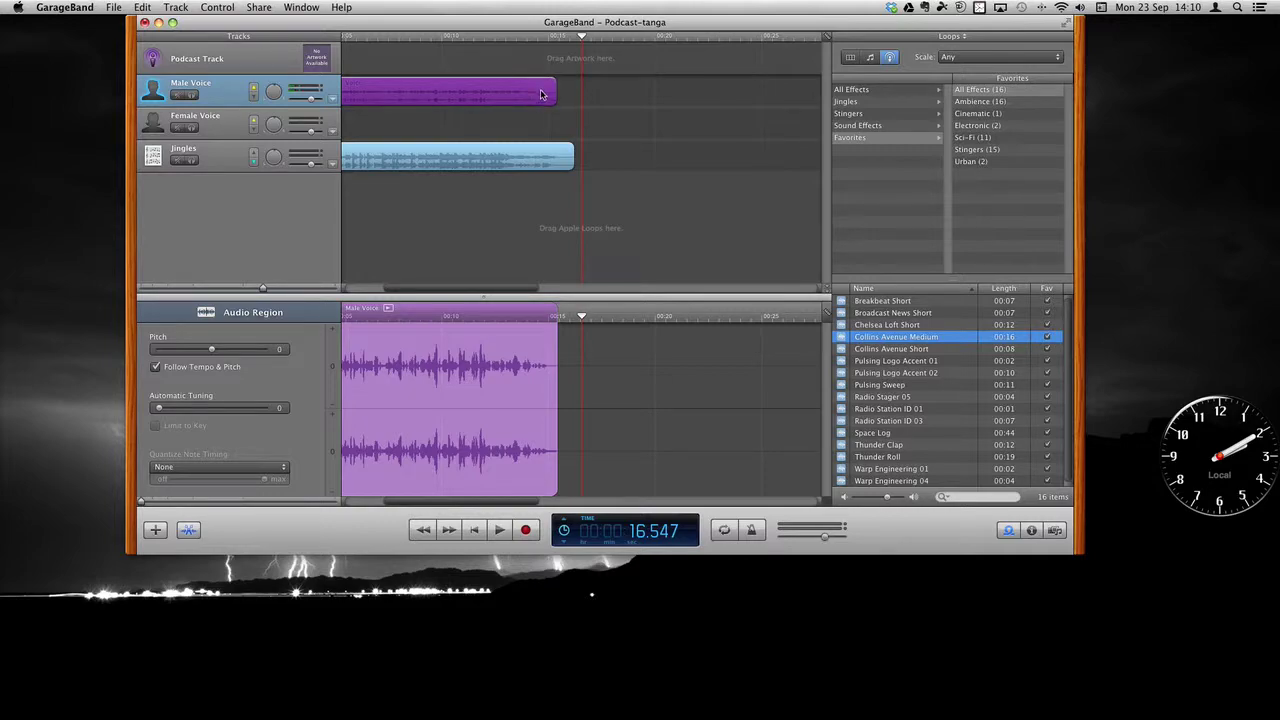
left_click(517, 42)
key("space")
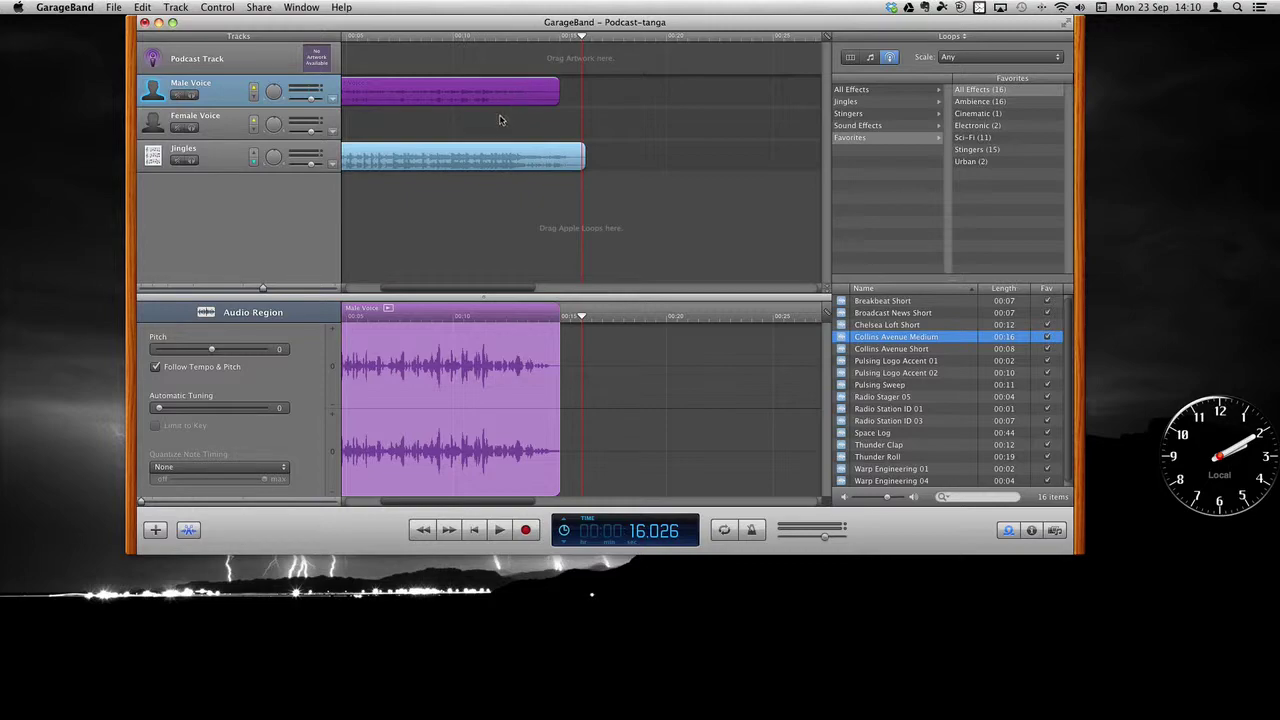
scroll(500, 120, "left", 5)
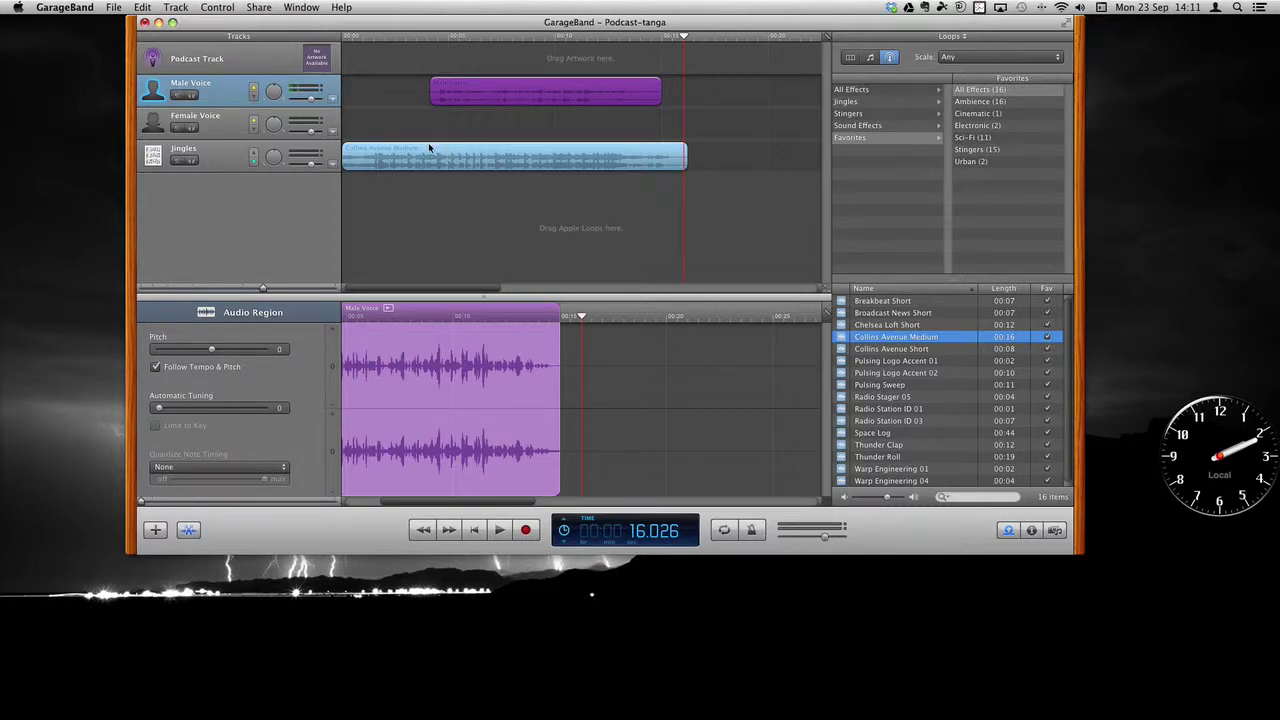
Step: Show the automation curve of the Jingles track, keep it on Track Volume and enable it
left_click(333, 167)
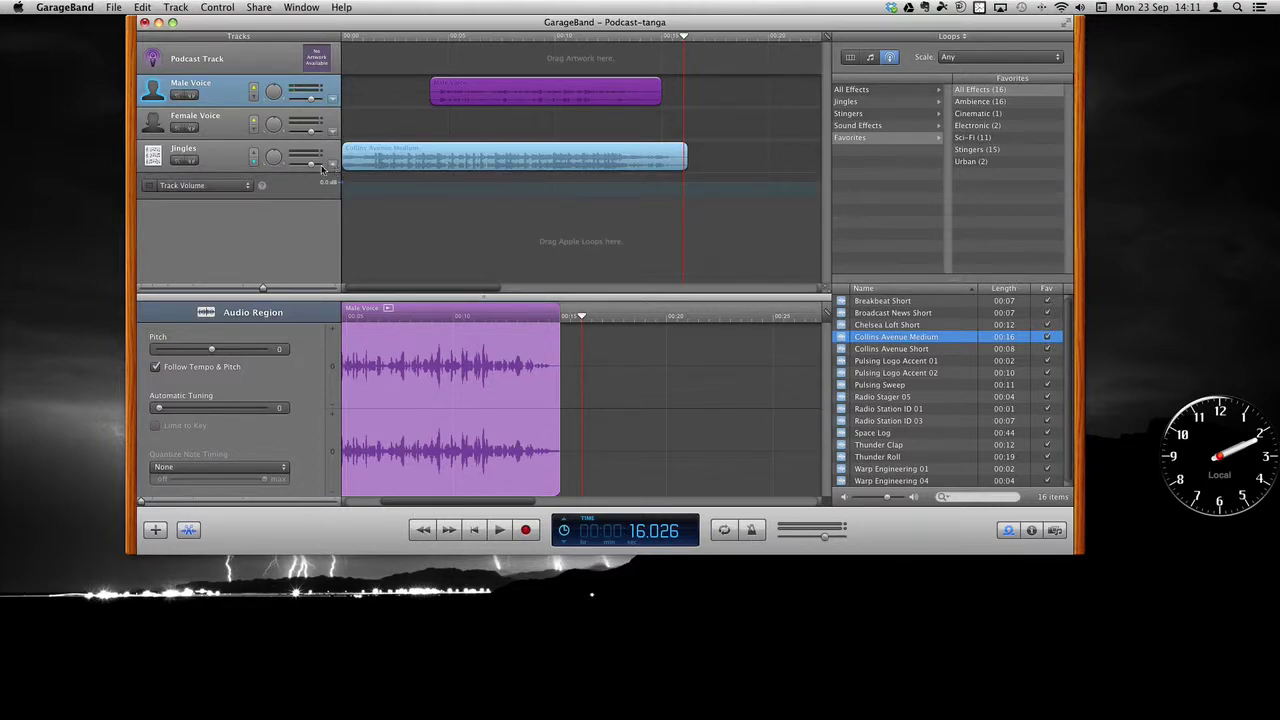
key("super+Tab")
left_click(275, 26)
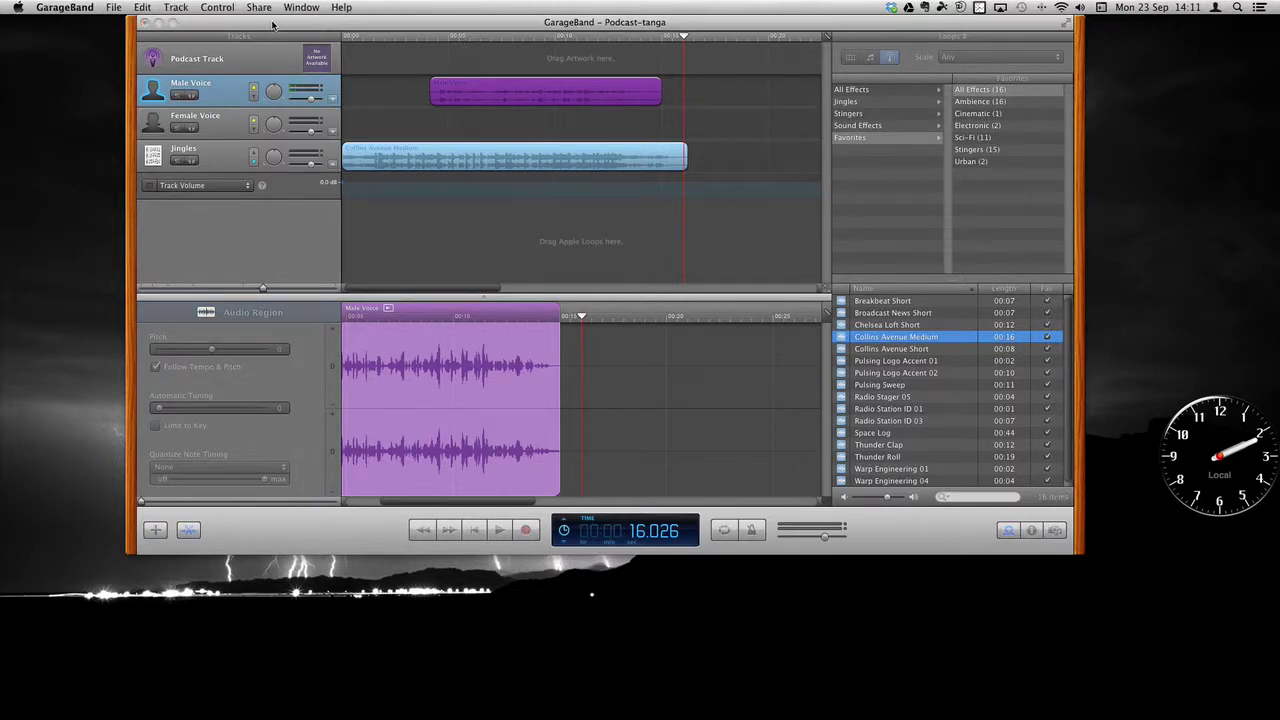
left_click(234, 187)
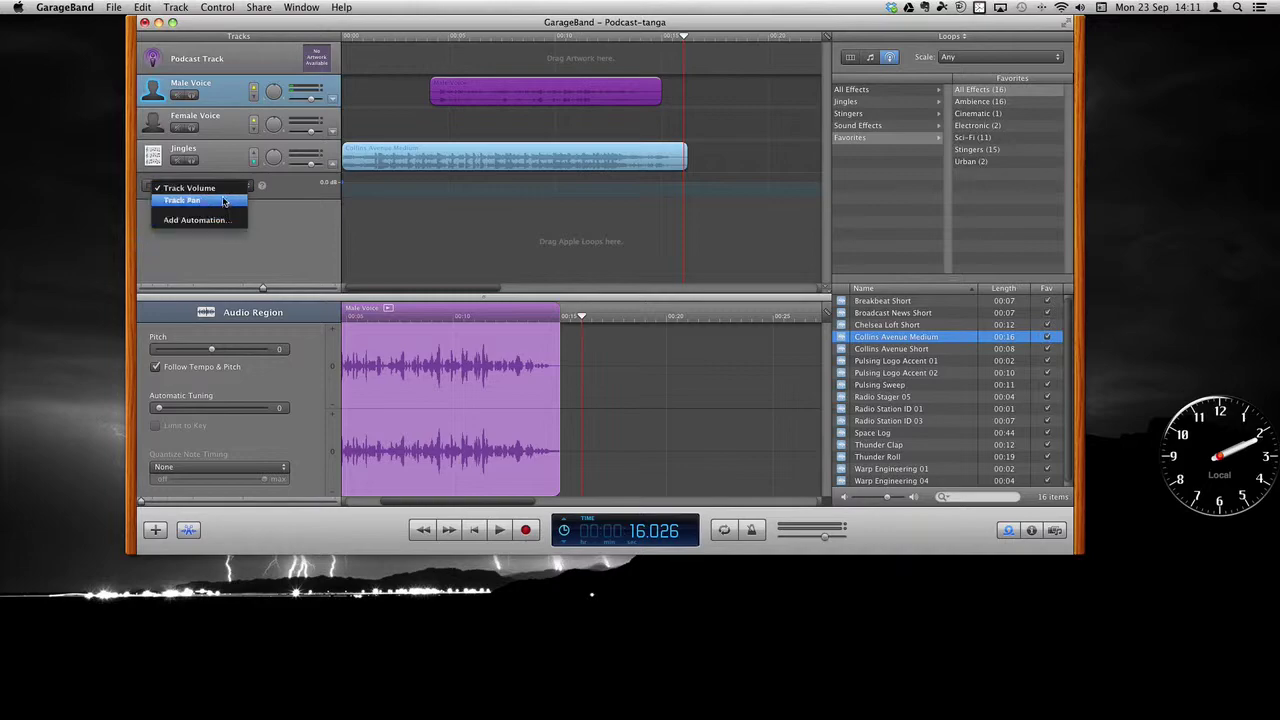
left_click(168, 188)
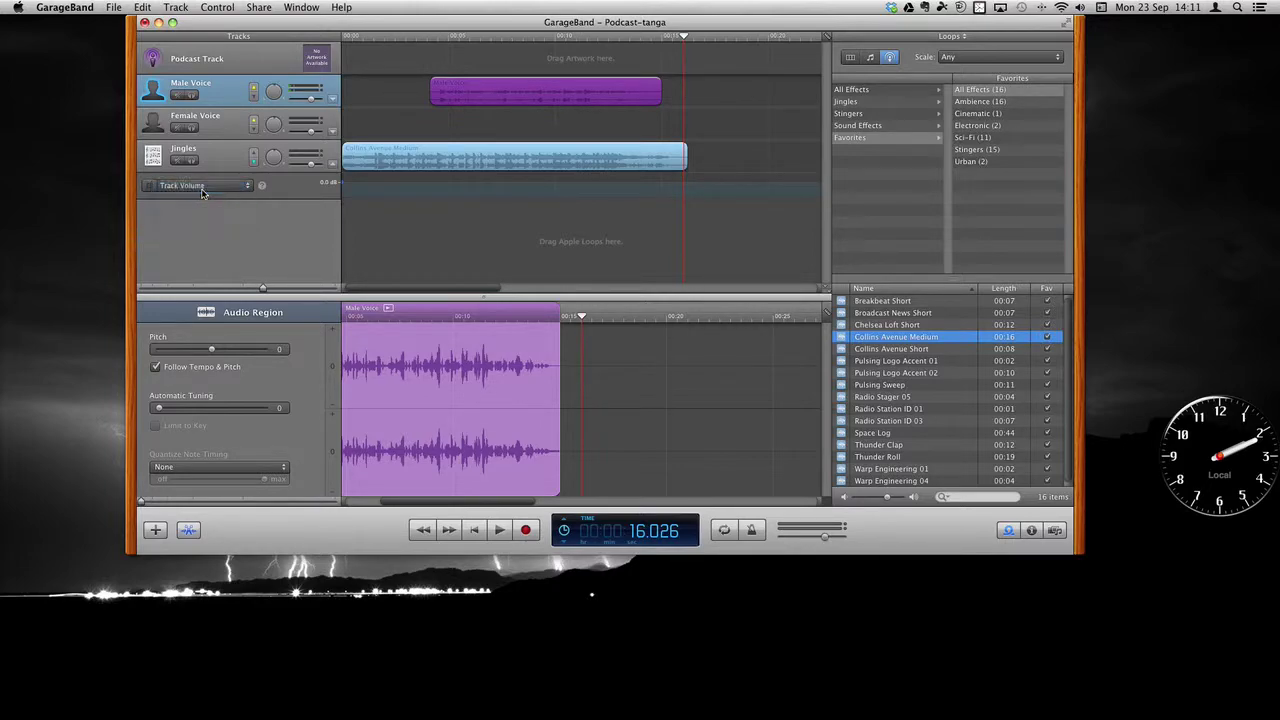
left_click(150, 189)
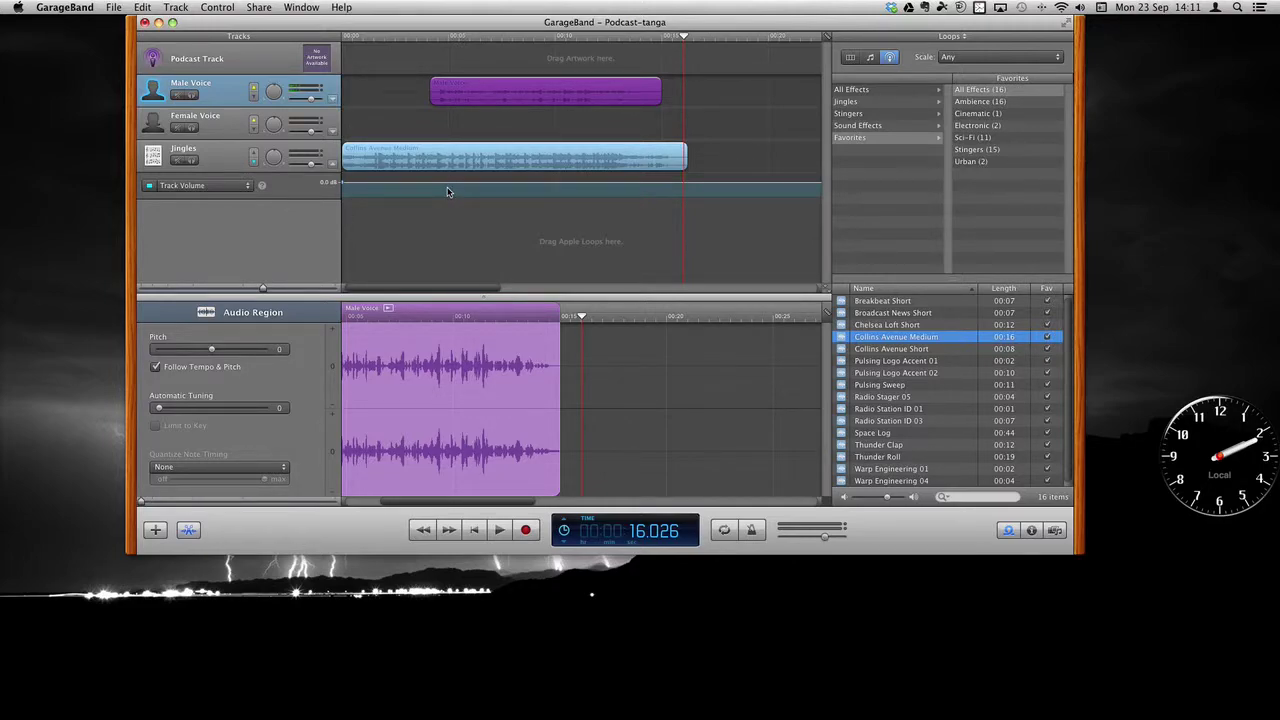
Step: Deselect the voice recording and place the playhead at its start, at about 4.17 seconds
left_click(428, 44)
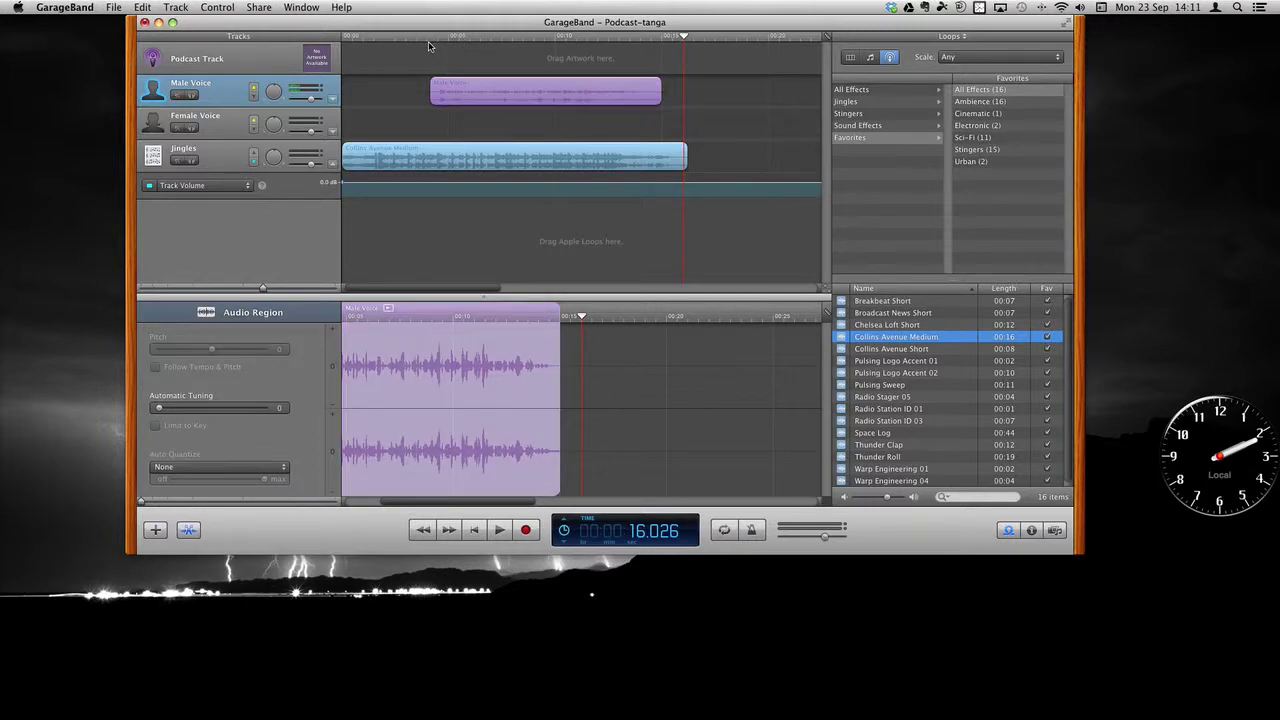
left_click(428, 40)
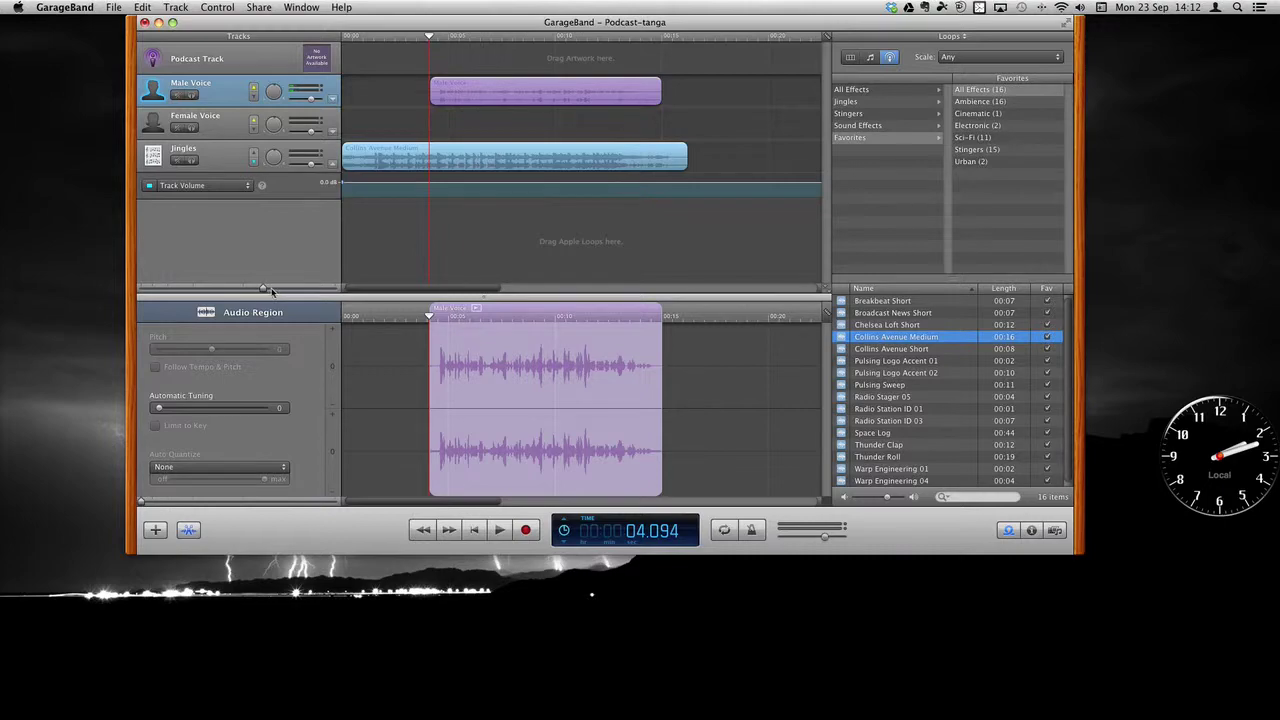
key("super+Tab")
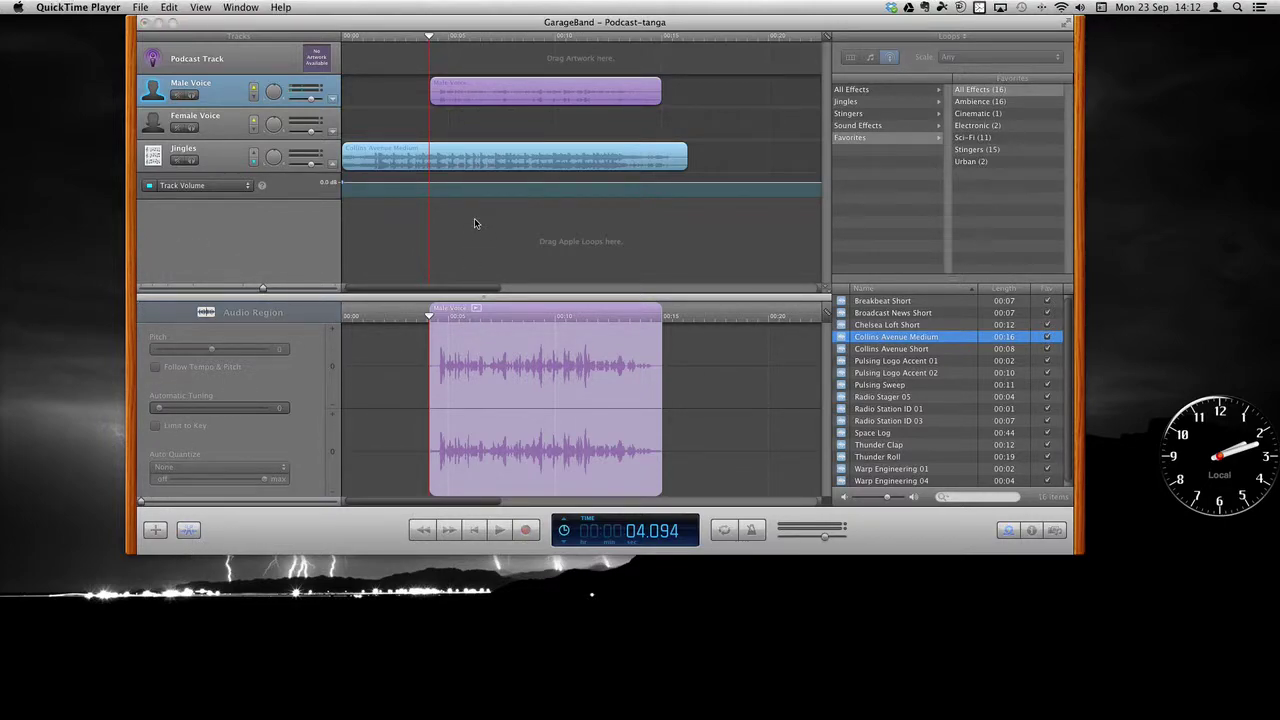
left_click(312, 532)
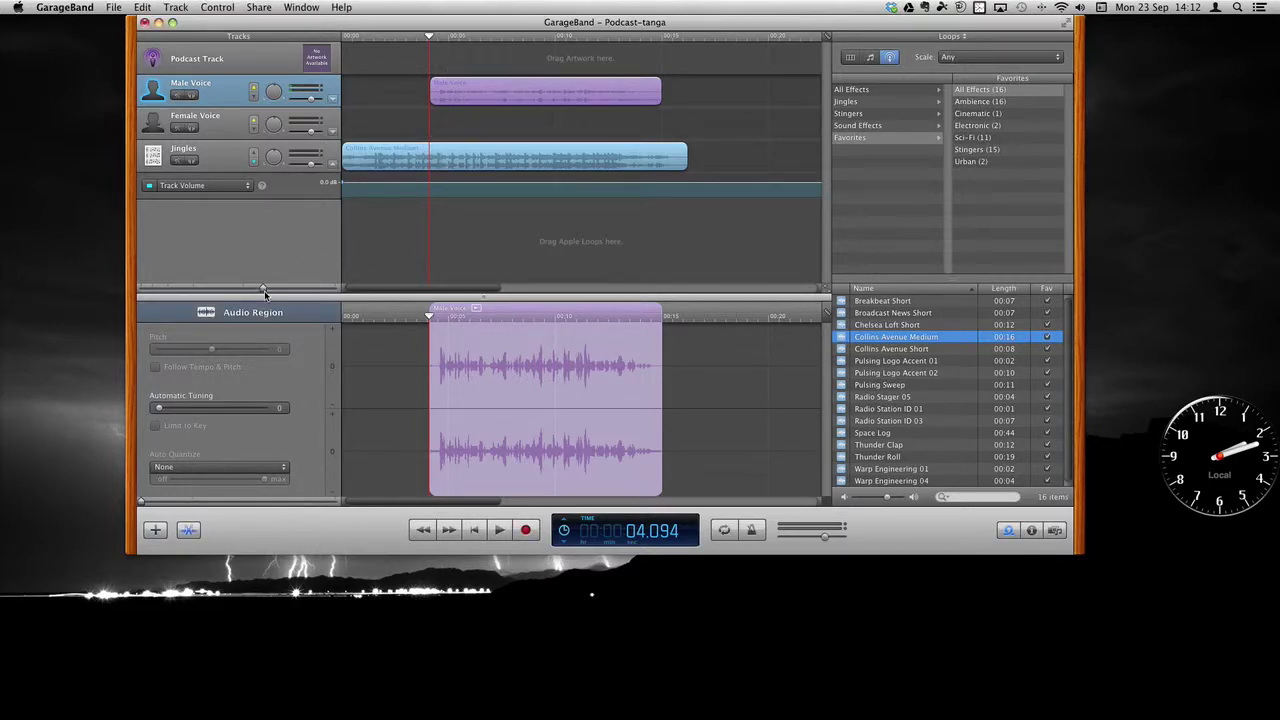
left_click_drag(264, 288, 315, 295)
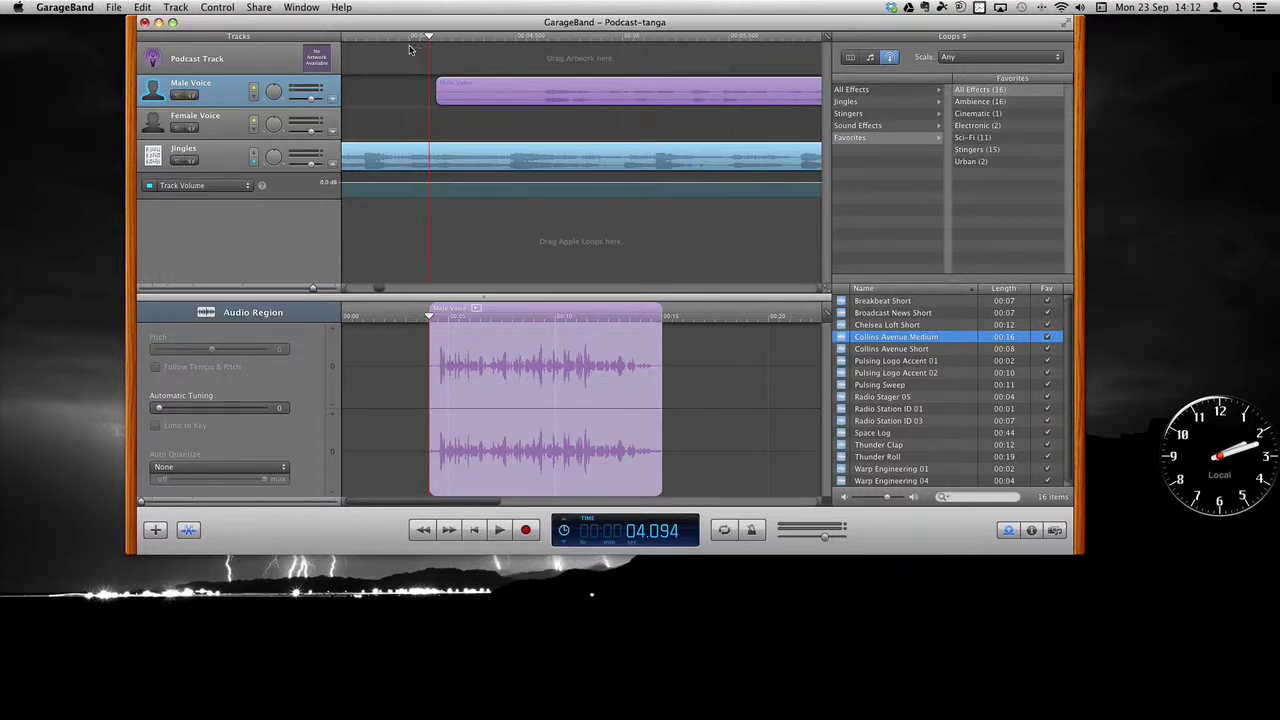
left_click_drag(430, 38, 450, 42)
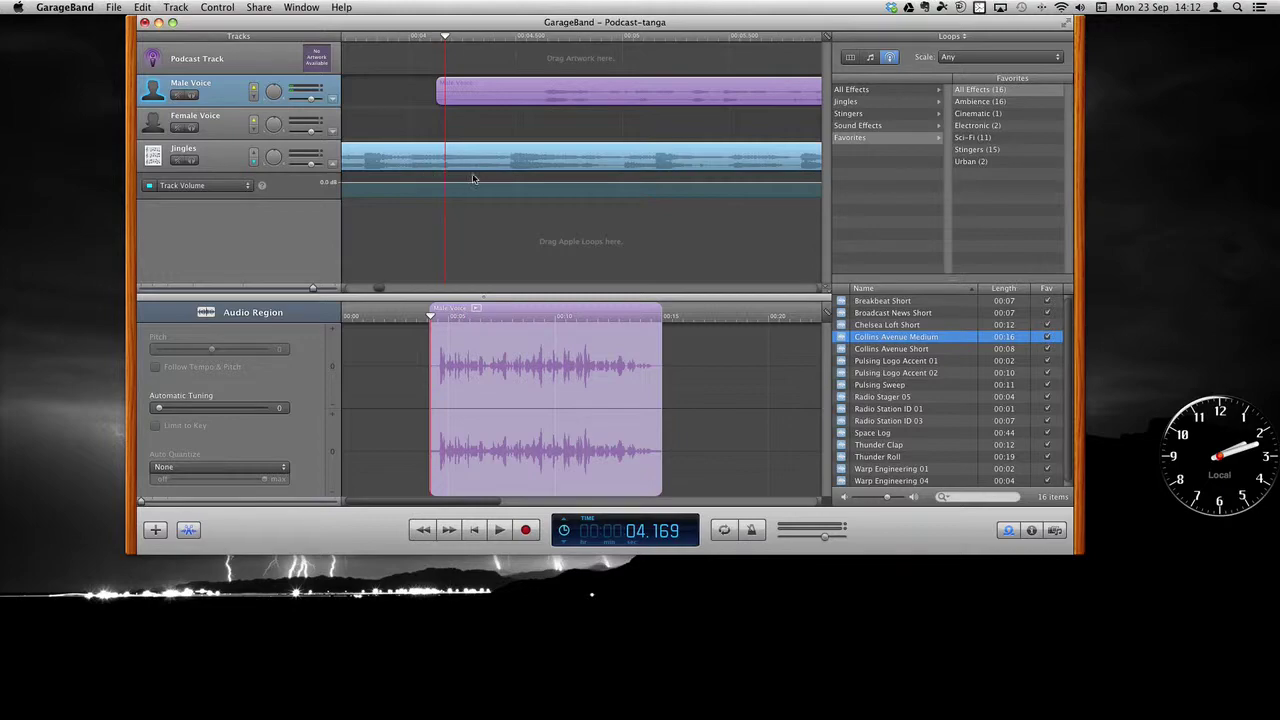
Step: Add volume points on the Jingles track just before and after the voice starts, and lower the second point to duck the music
left_click(388, 184)
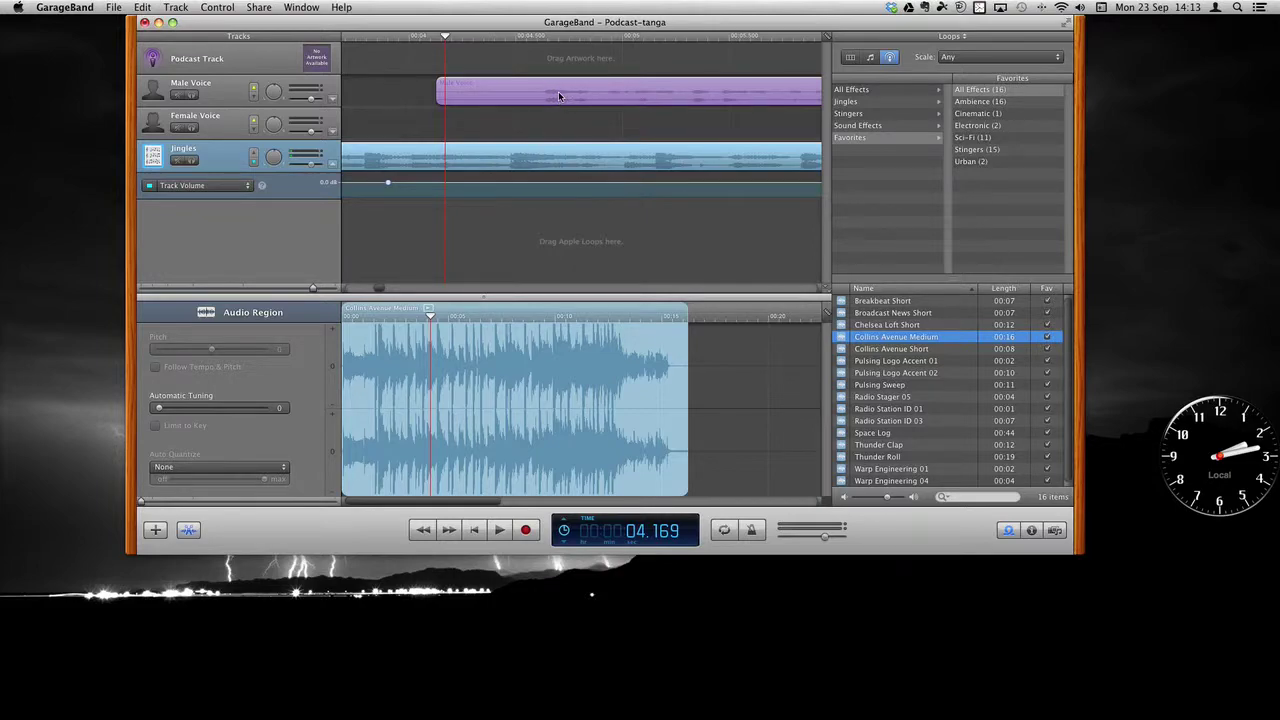
left_click(506, 184)
left_click_drag(506, 184, 507, 192)
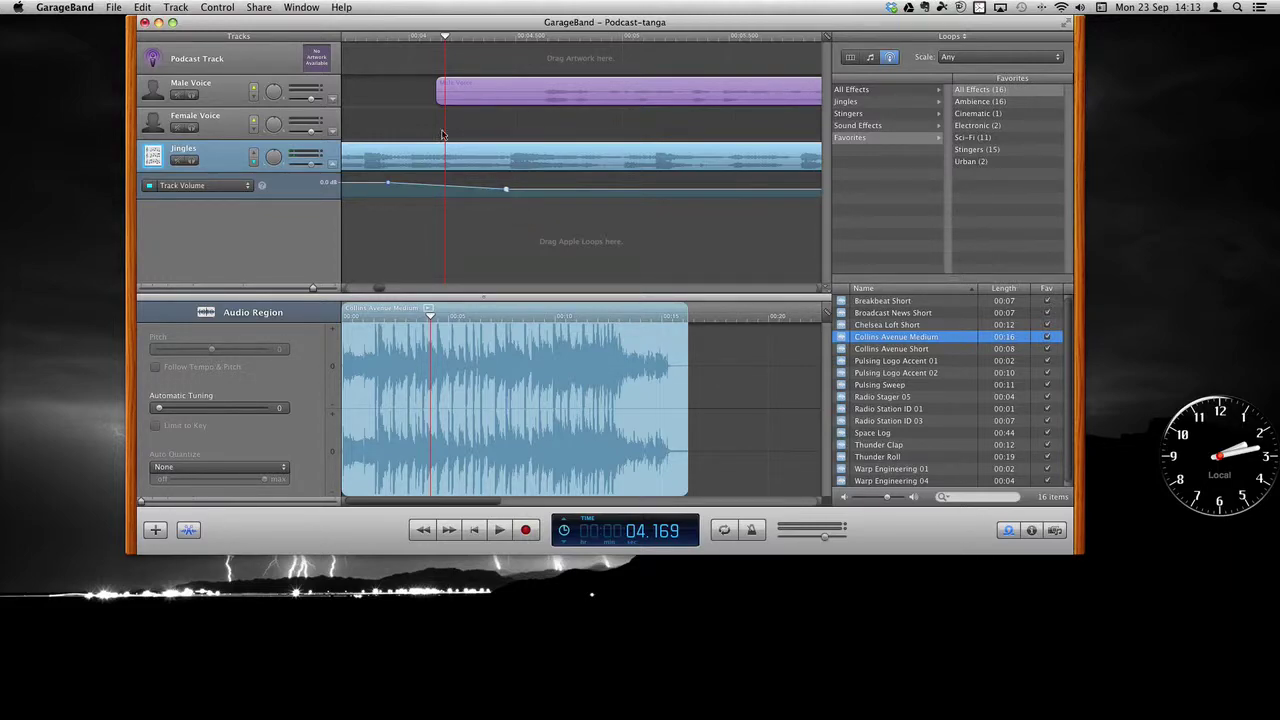
Step: Play the mix from about 3.75 seconds to check the volume dip under the voice
left_click(356, 40)
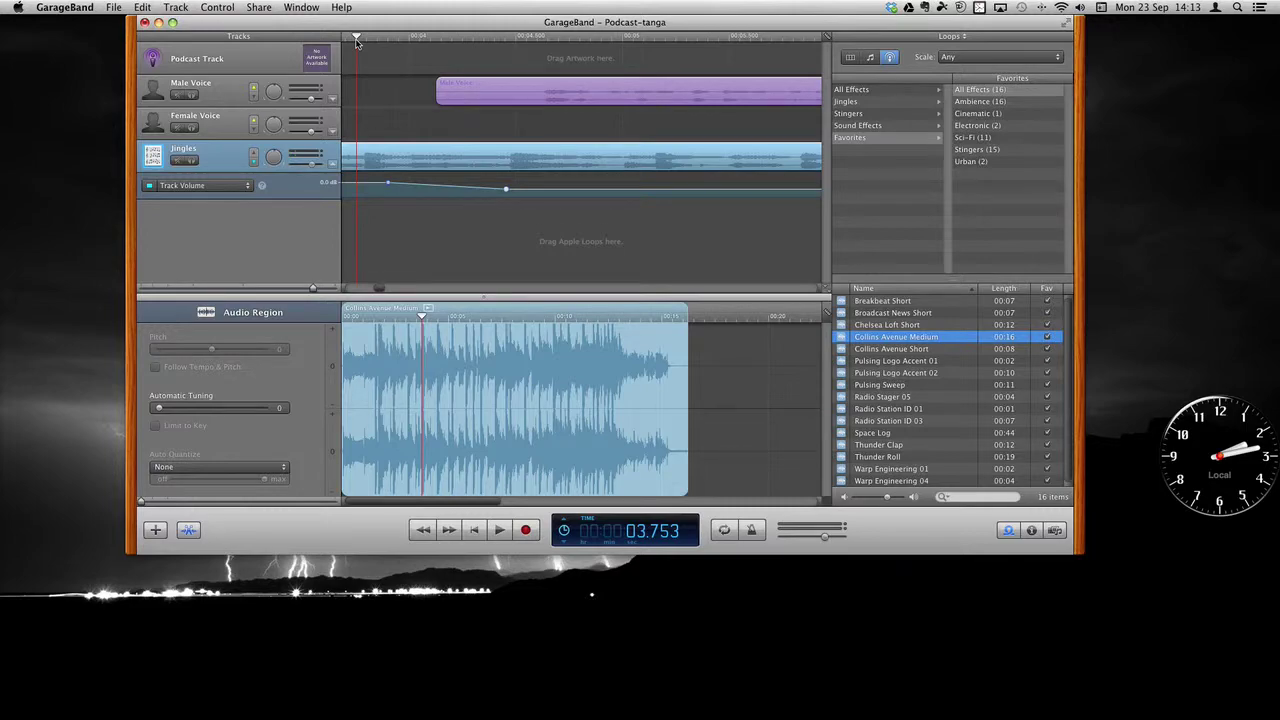
key("space")
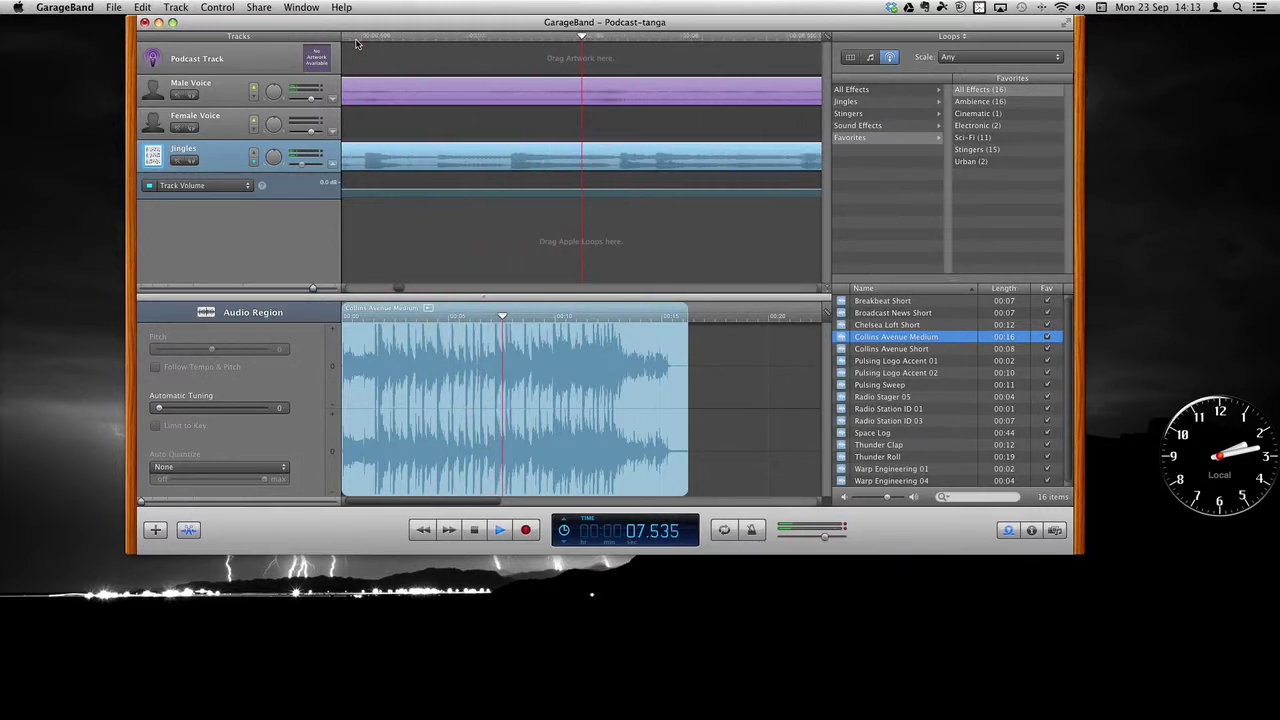
key("space")
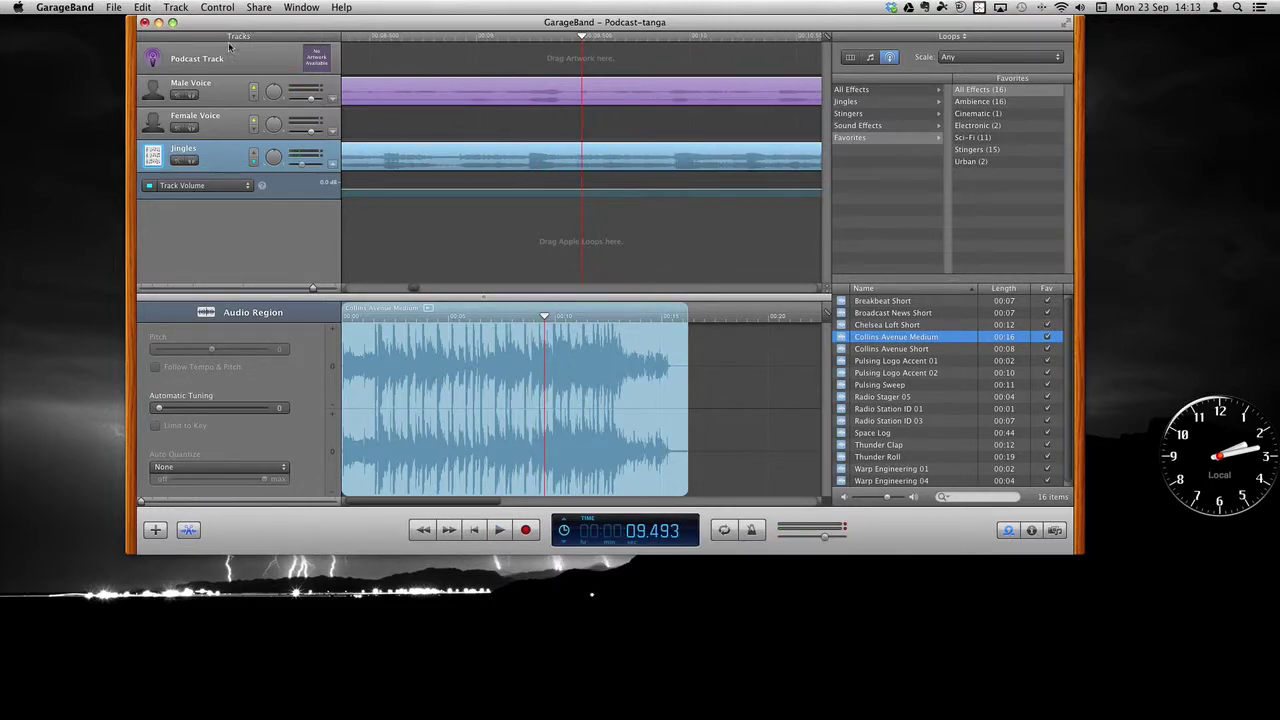
Step: Play the mix from the beginning to just past the end of the jingle to check the full volume change
left_click(258, 289)
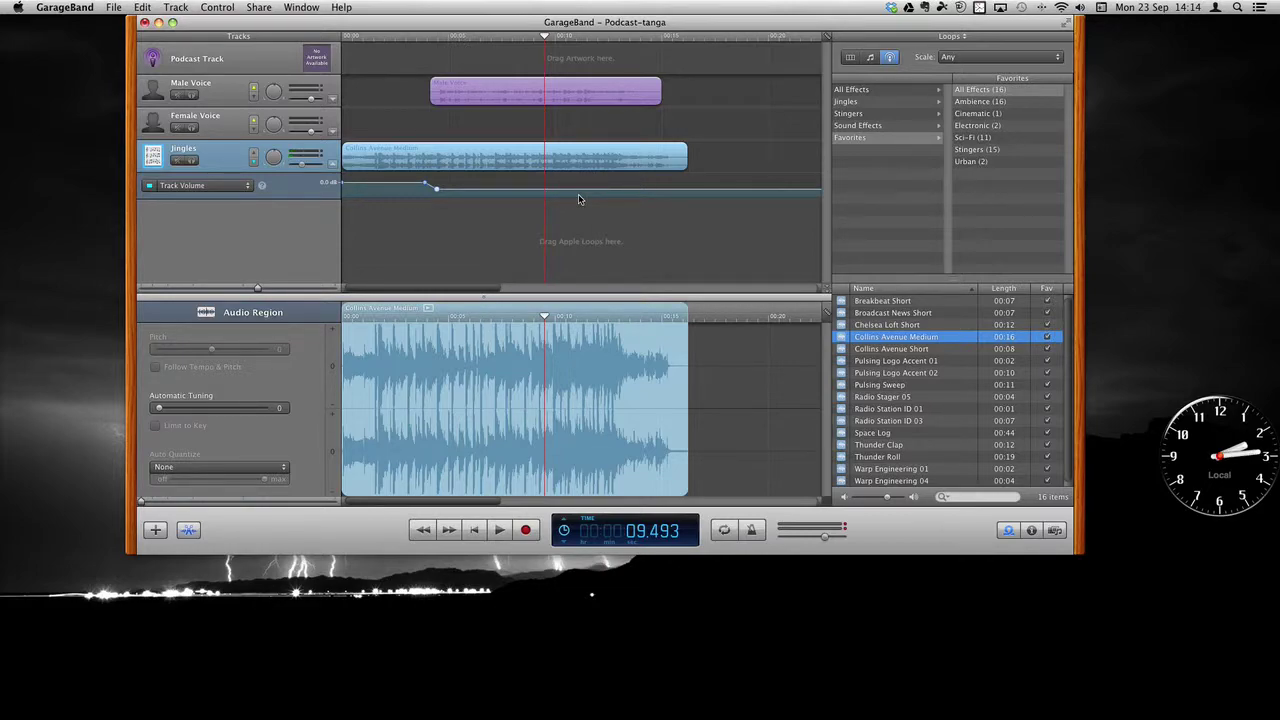
key("Home")
key("space")
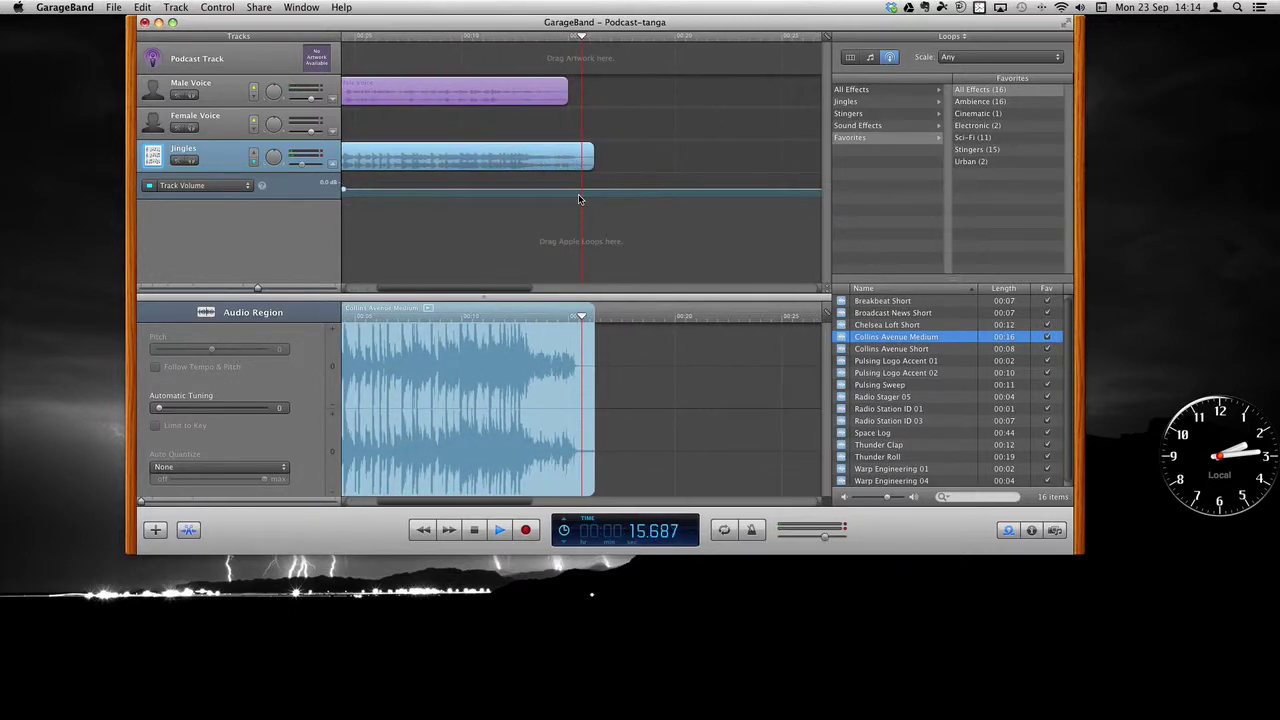
key("space")
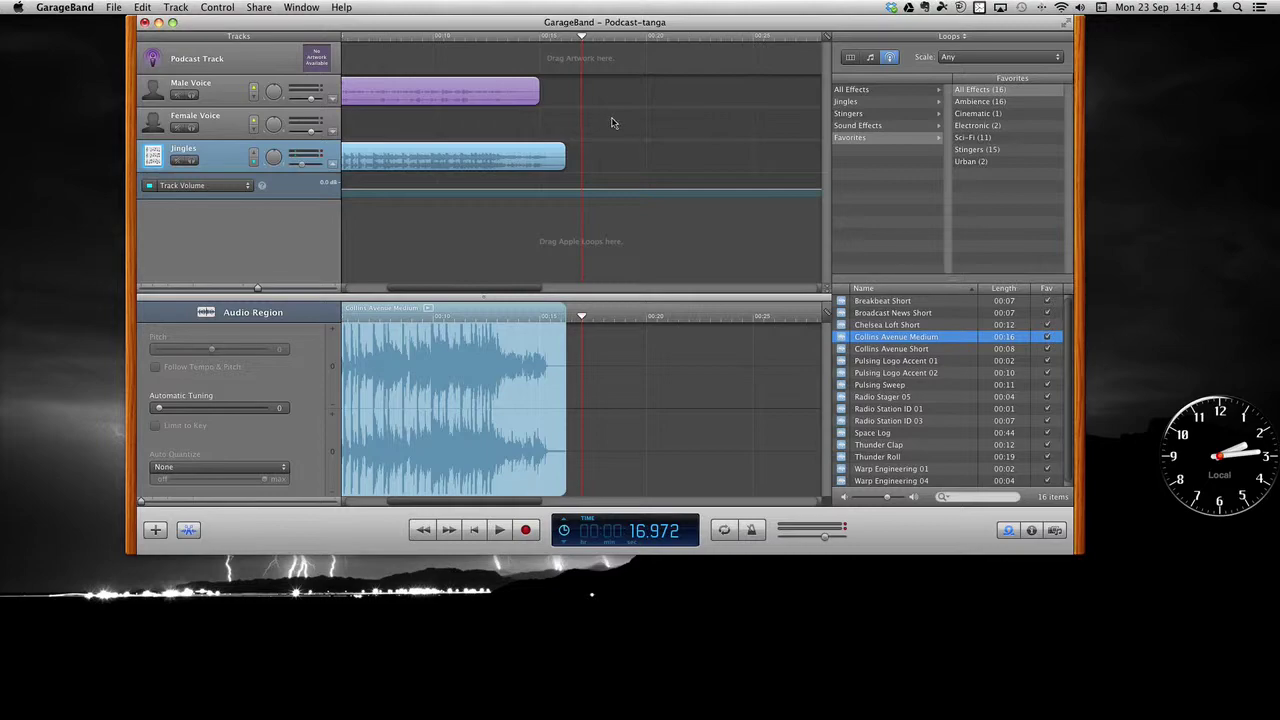
Step: Move the end-of-project marker to just past the end of the jingle and return the playhead to the beginning
left_click(201, 290)
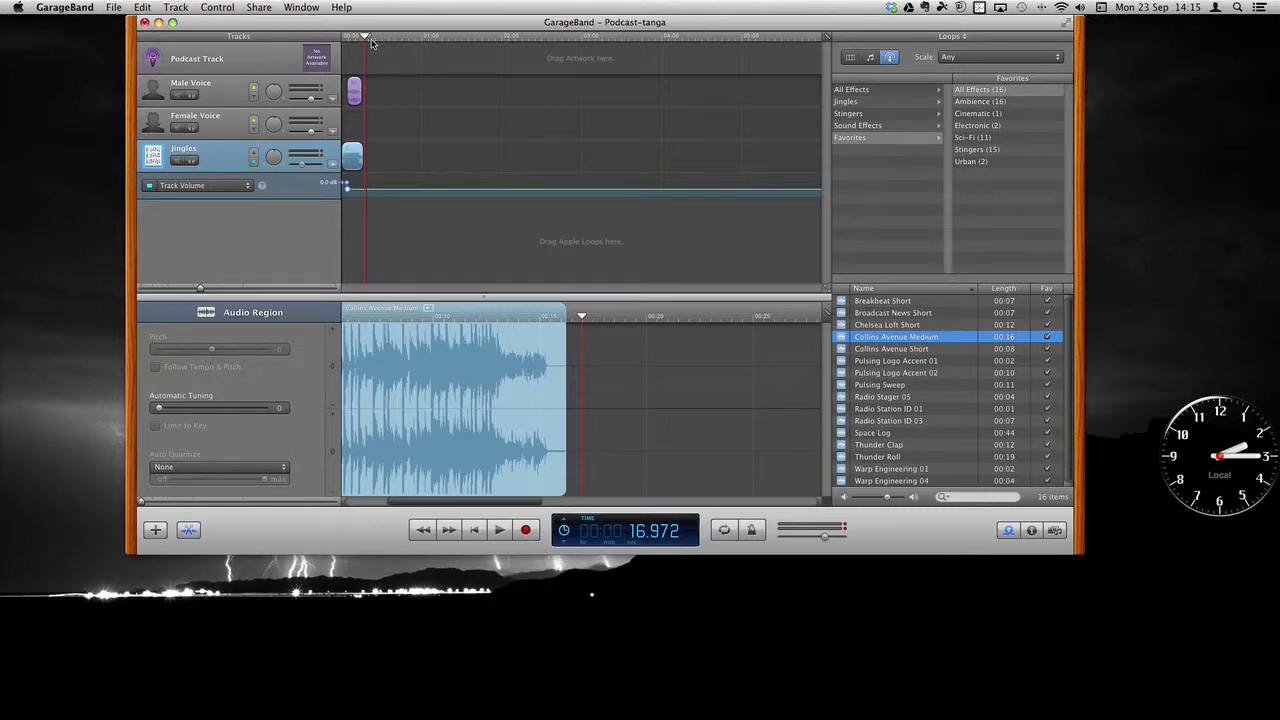
left_click_drag(200, 287, 266, 289)
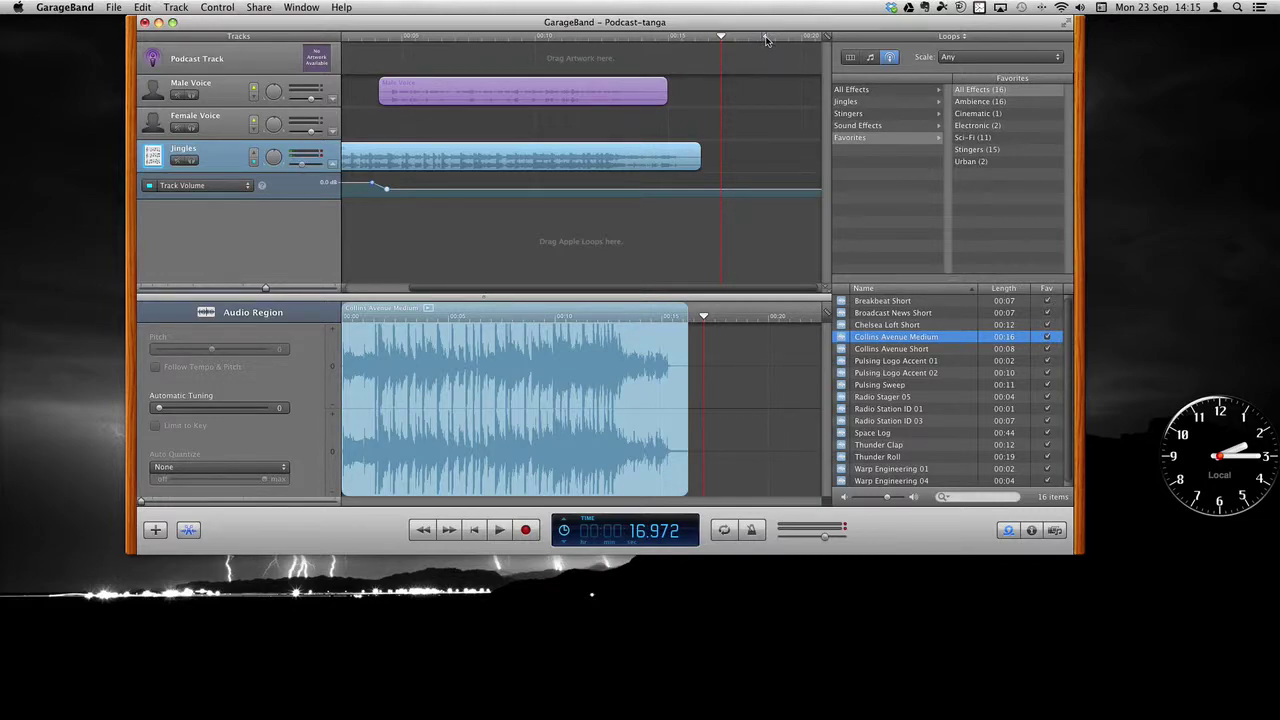
left_click_drag(724, 42, 713, 50)
scroll(713, 50, "left", 2)
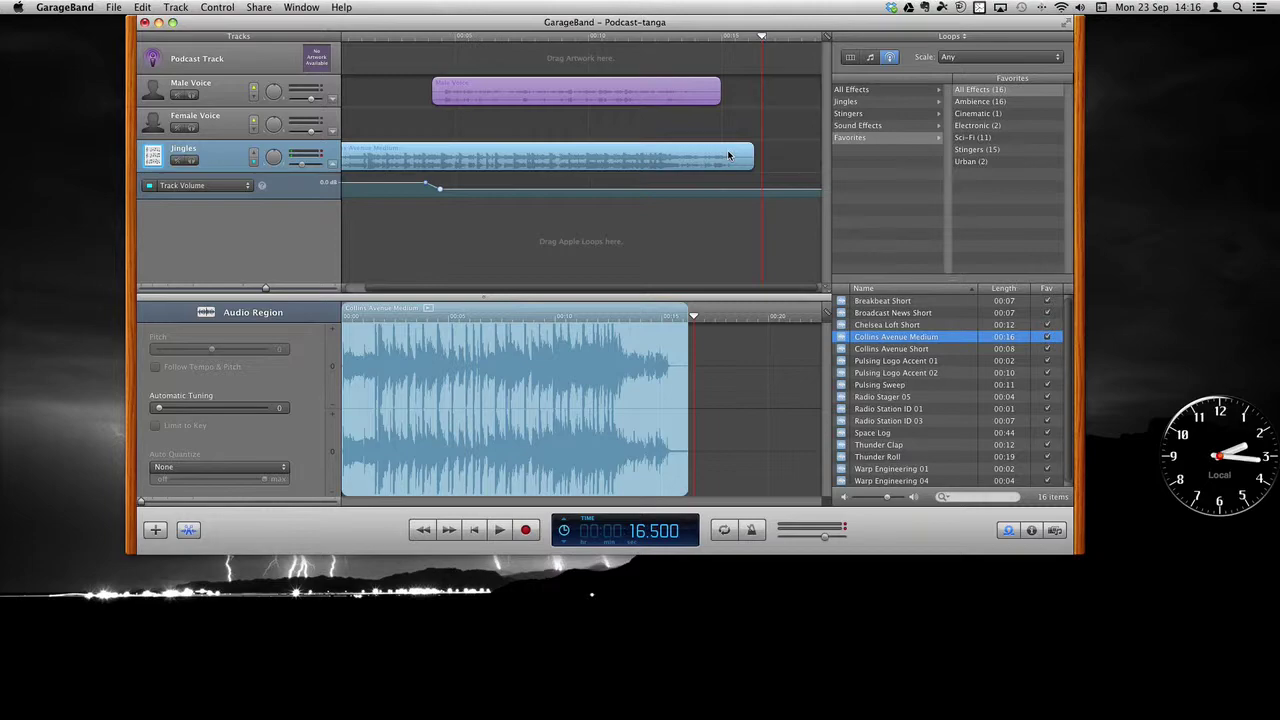
key("Return")
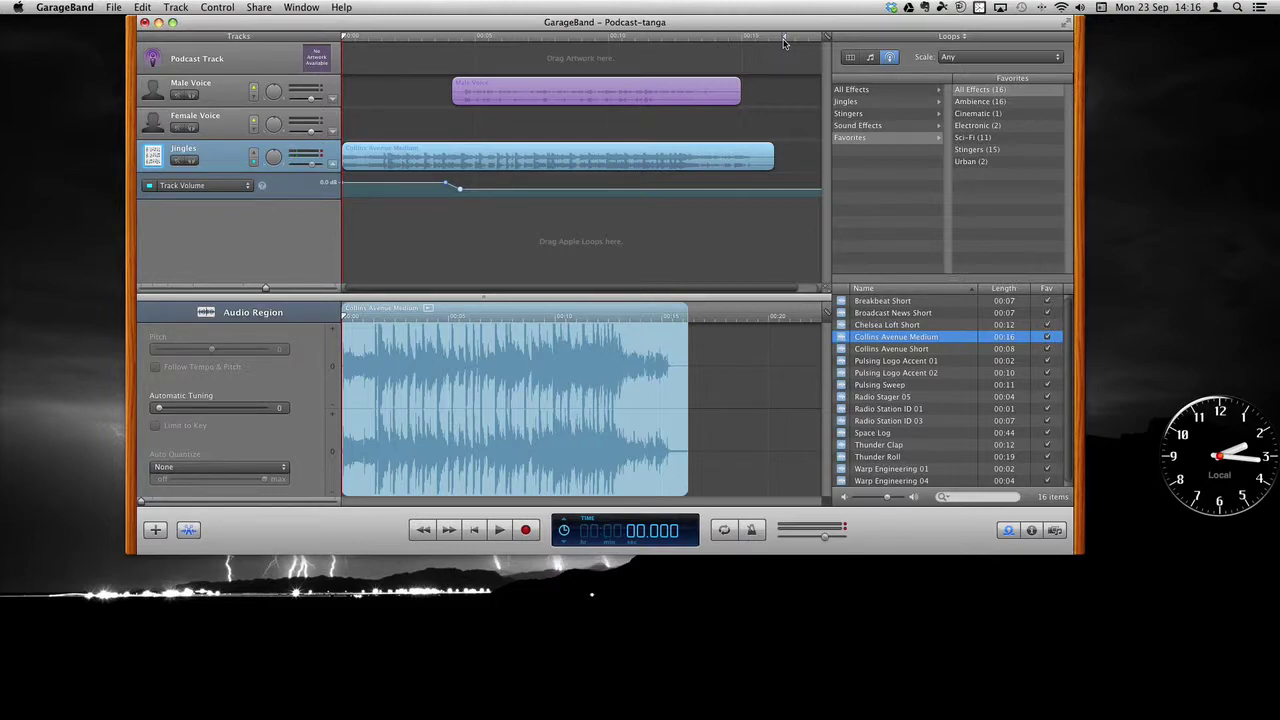
Step: Go through the Male Voice, Female Voice and Jingles tracks and select the Podcast Track to show its markers
left_click(222, 96)
left_click(220, 128)
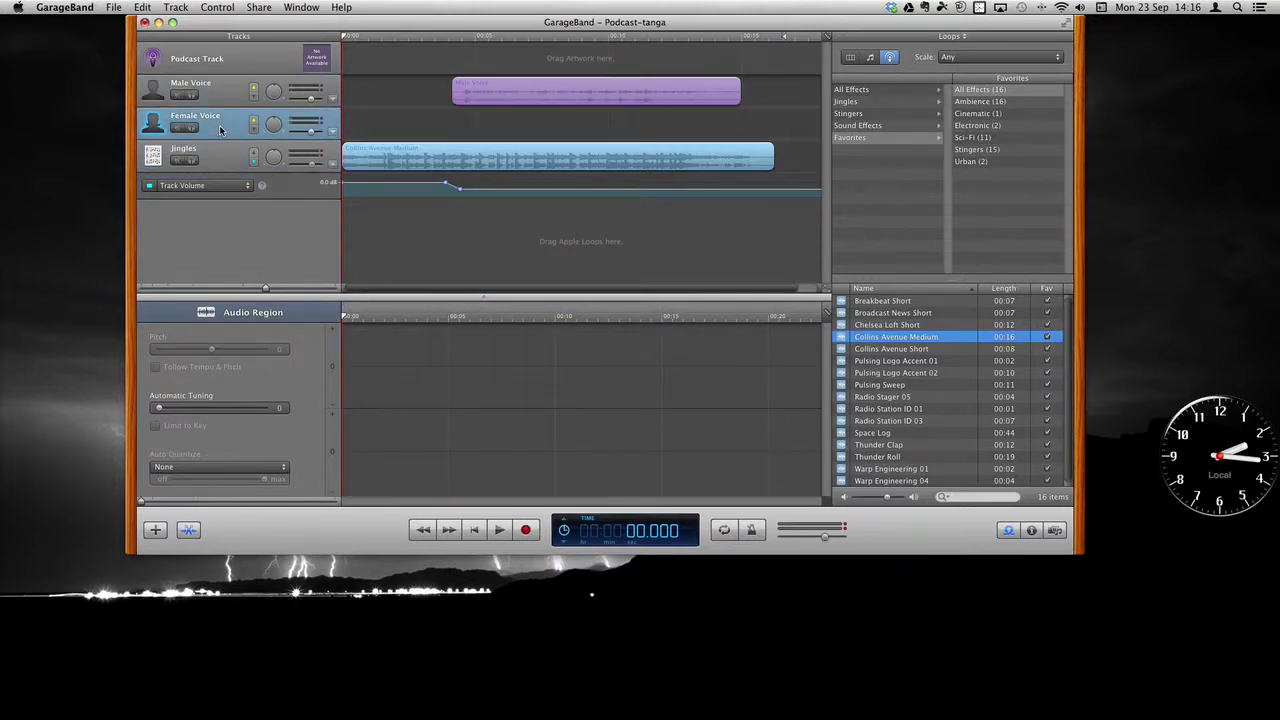
left_click(222, 158)
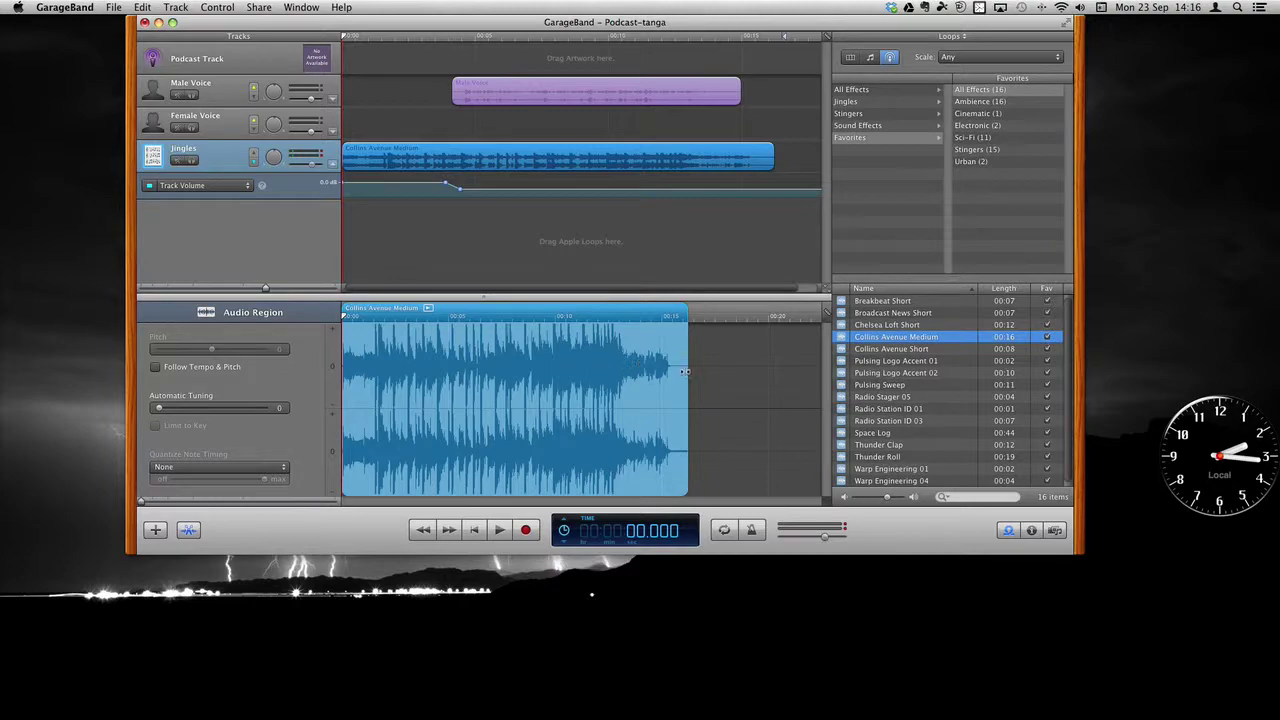
left_click(263, 62)
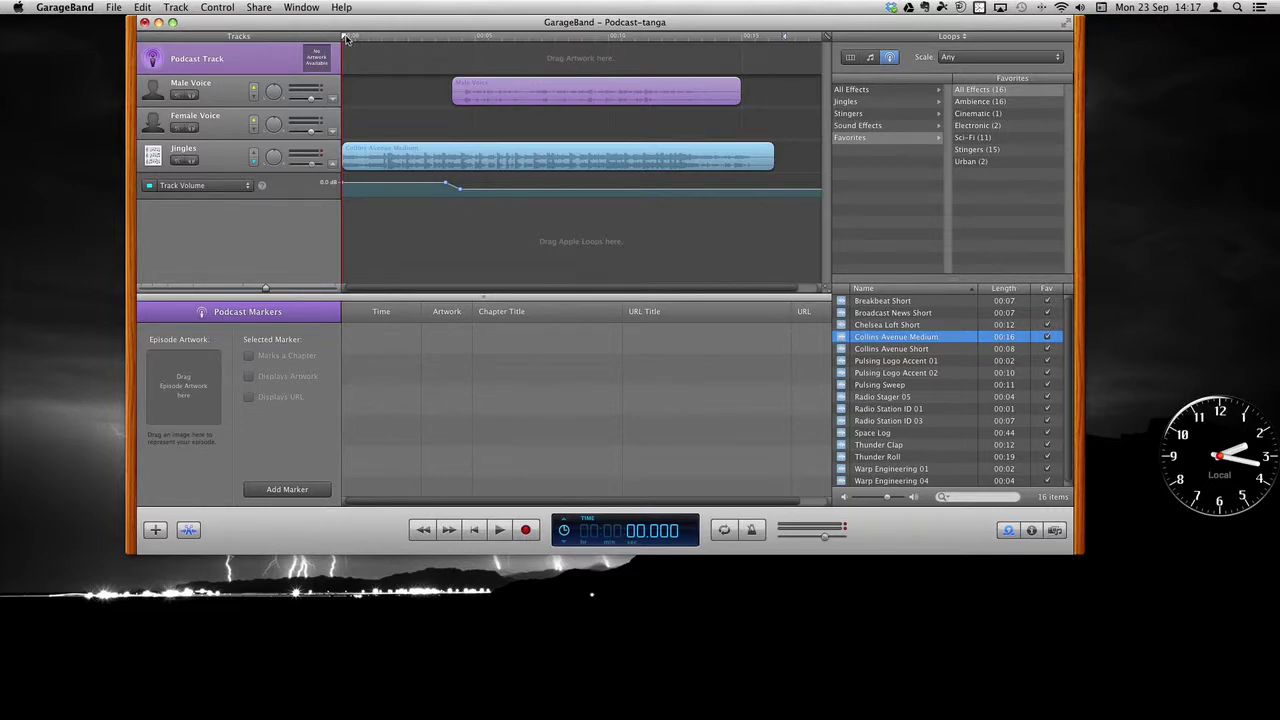
Step: Add a podcast marker at the start of the voice recording, at 4.100 seconds, with the chapter title Mihi
left_click_drag(345, 38, 448, 45)
left_click_drag(451, 44, 453, 44)
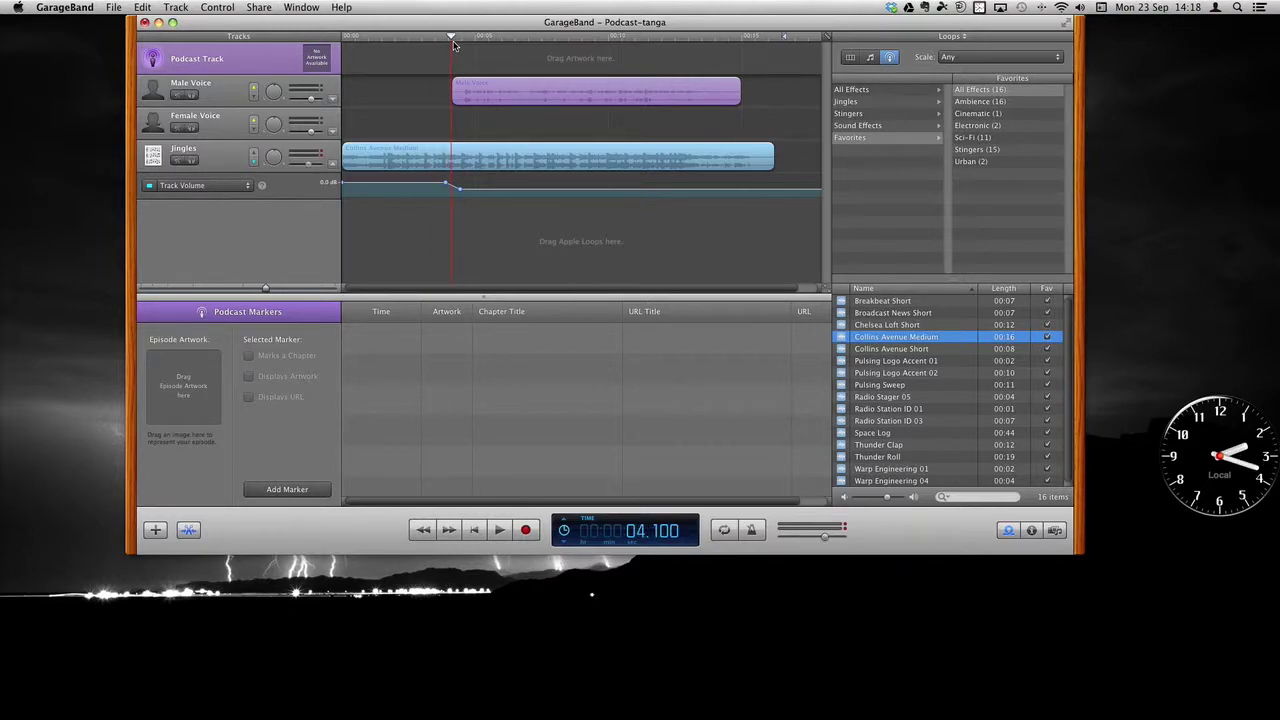
left_click(288, 489)
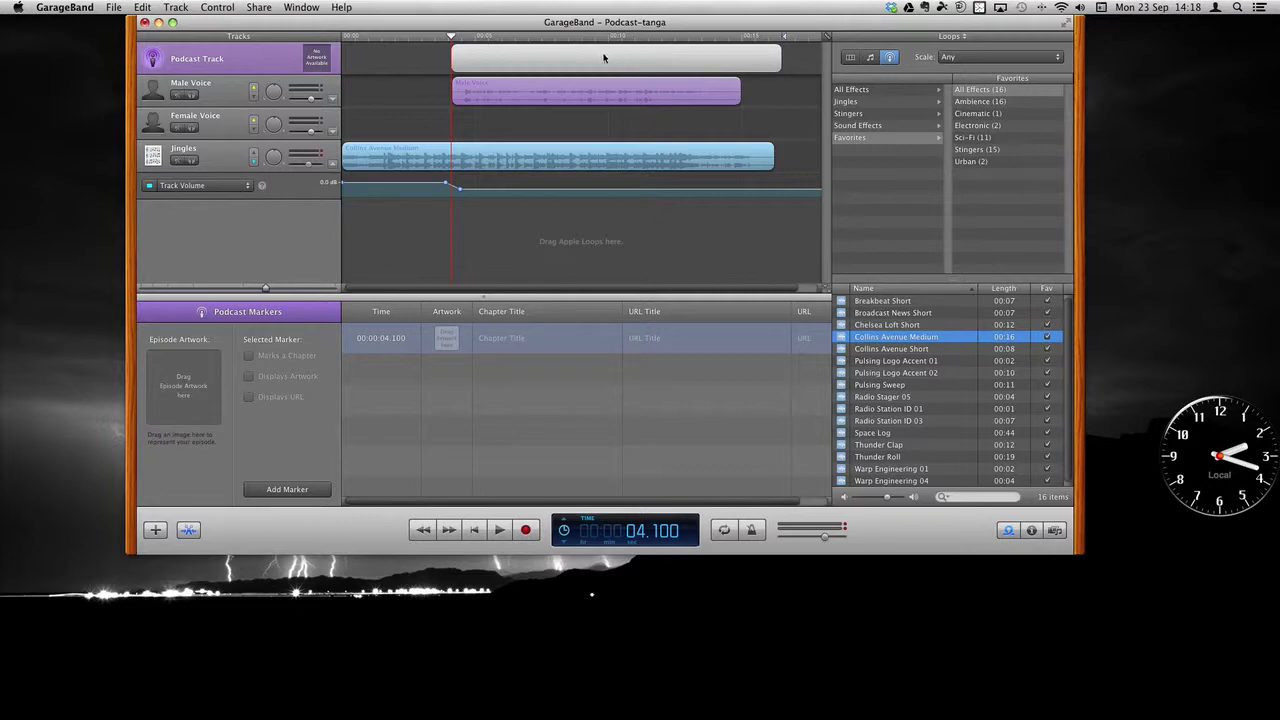
left_click(502, 338)
left_click(502, 339)
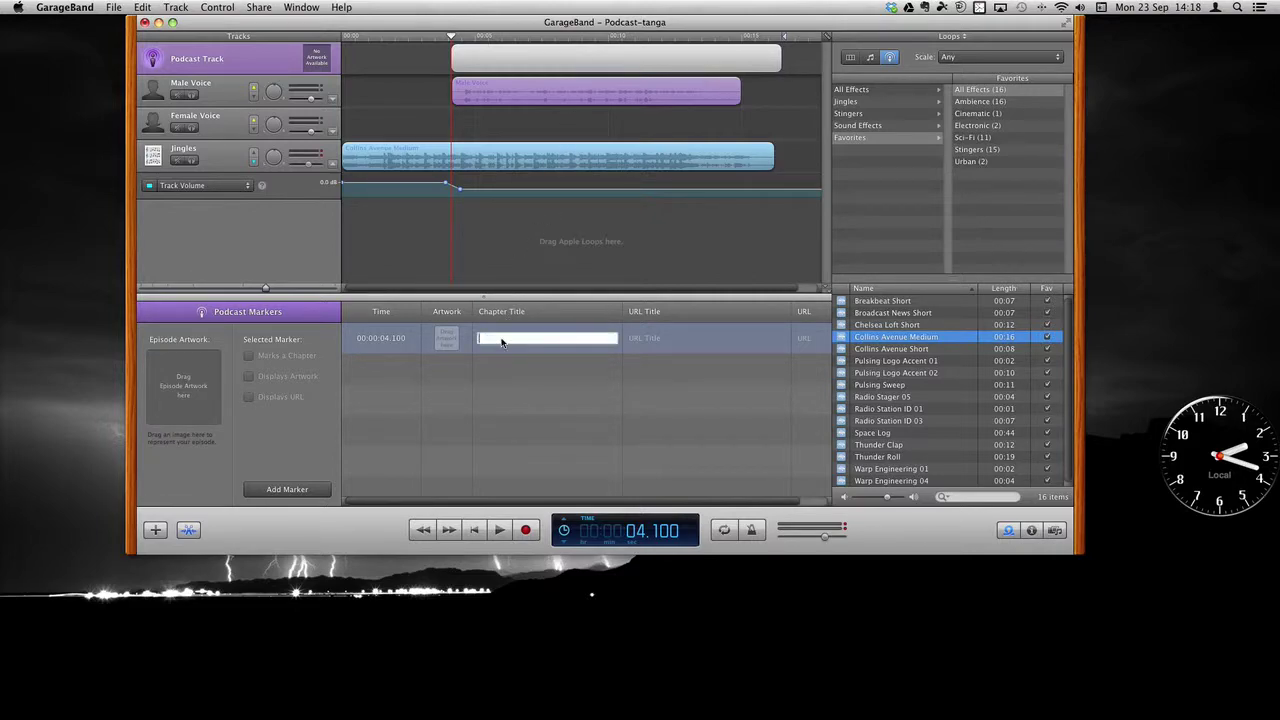
type("Mihi")
key("Tab")
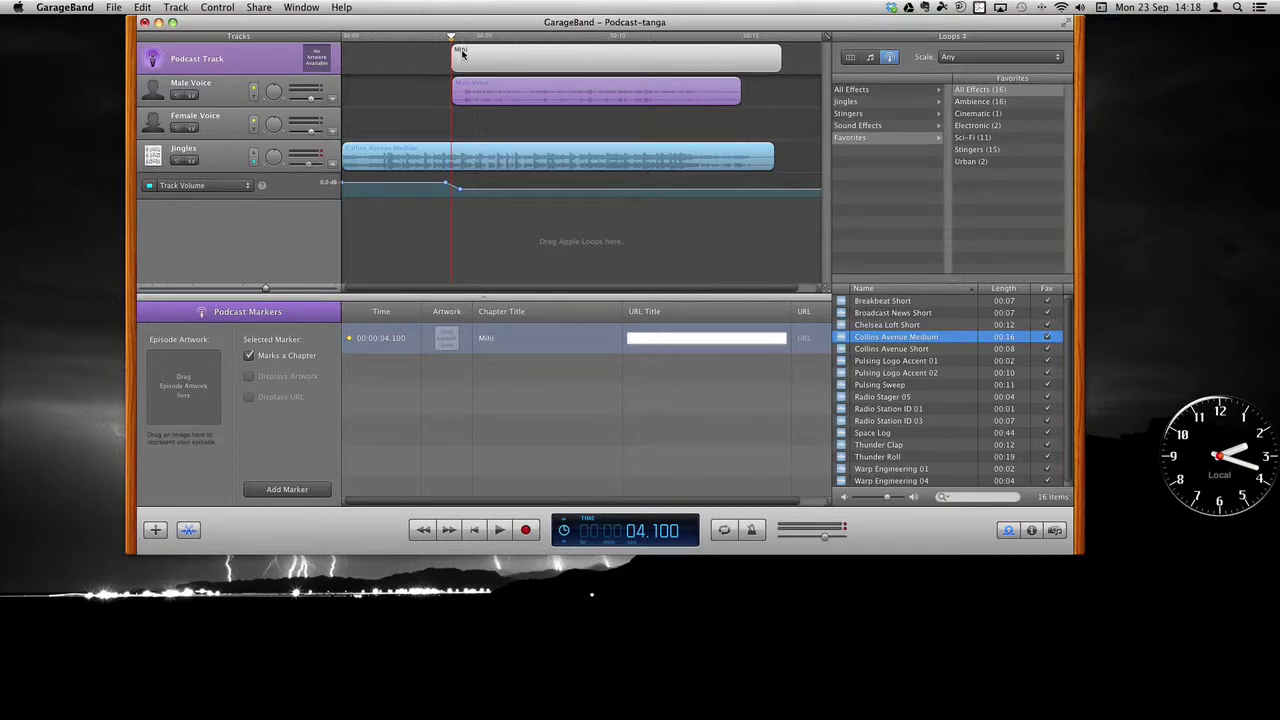
Step: Add a second podcast marker at 10.075 seconds with the chapter title Pahupahu
left_click(610, 42)
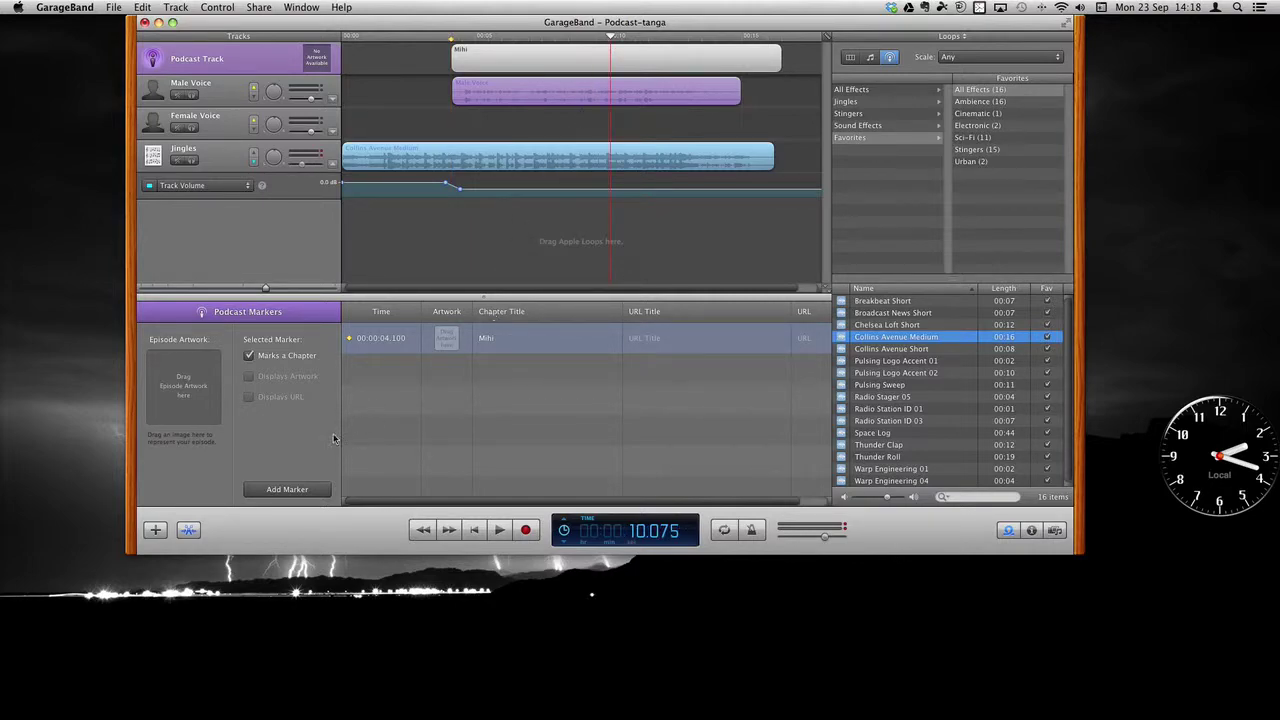
left_click(281, 489)
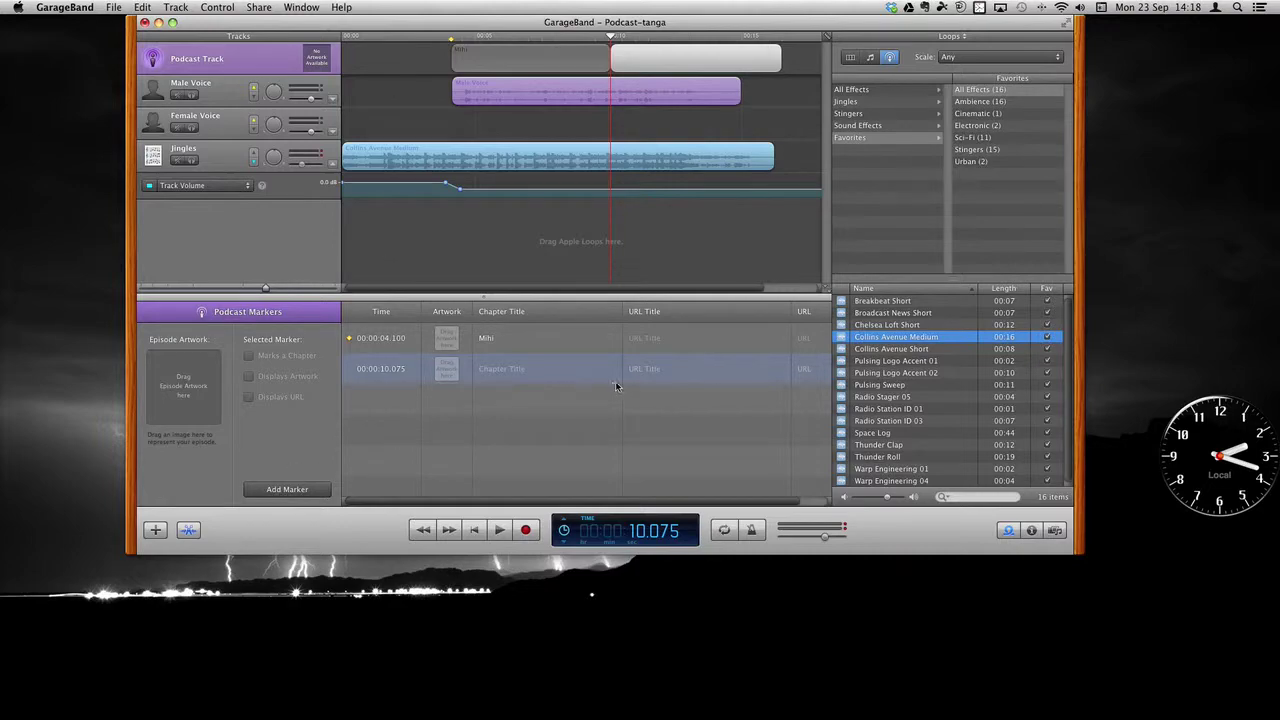
left_click(515, 368)
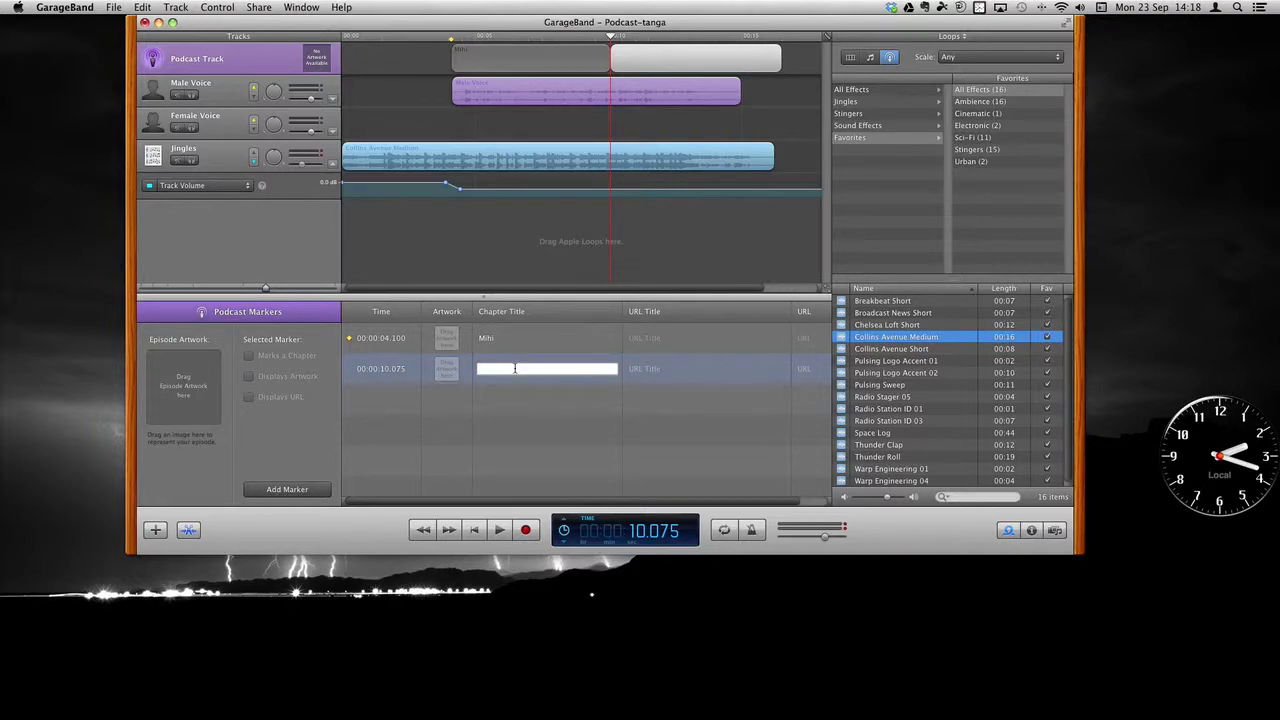
type("Pahubane")
key("Tab")
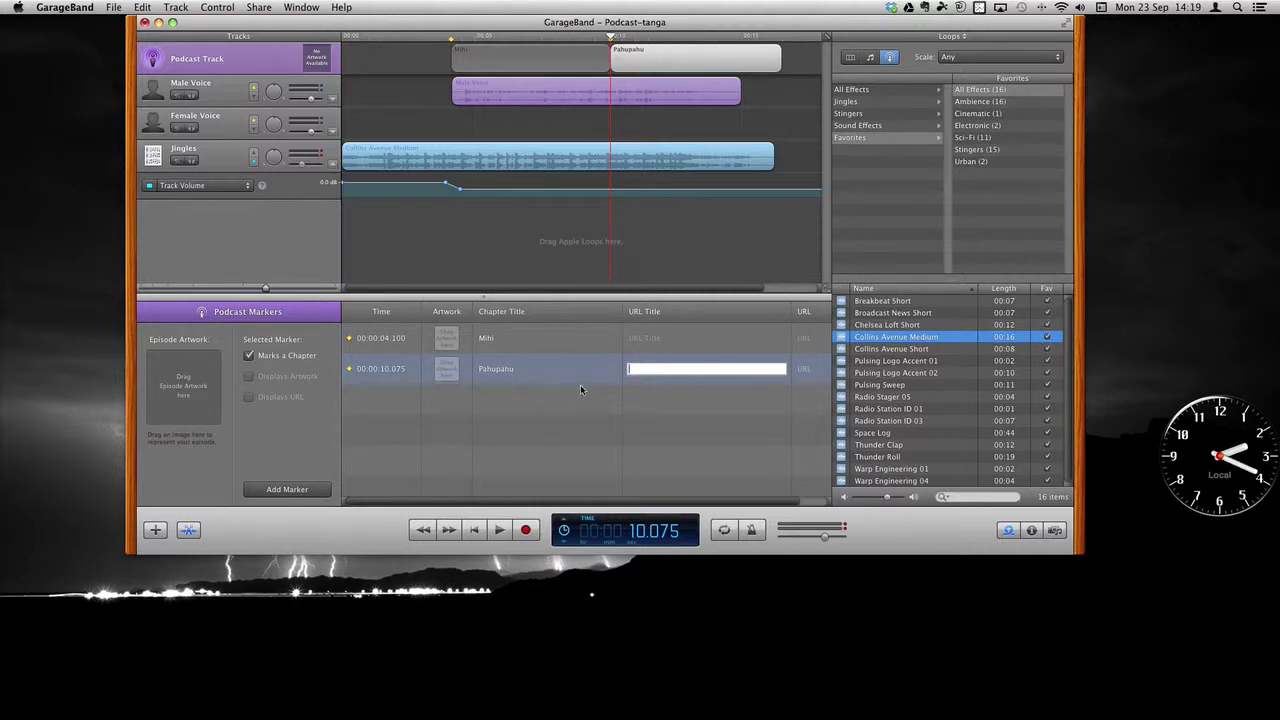
Step: Assign photo IMG_0196 from the Pepeha album as artwork for the Mihi chapter marker
left_click(448, 342)
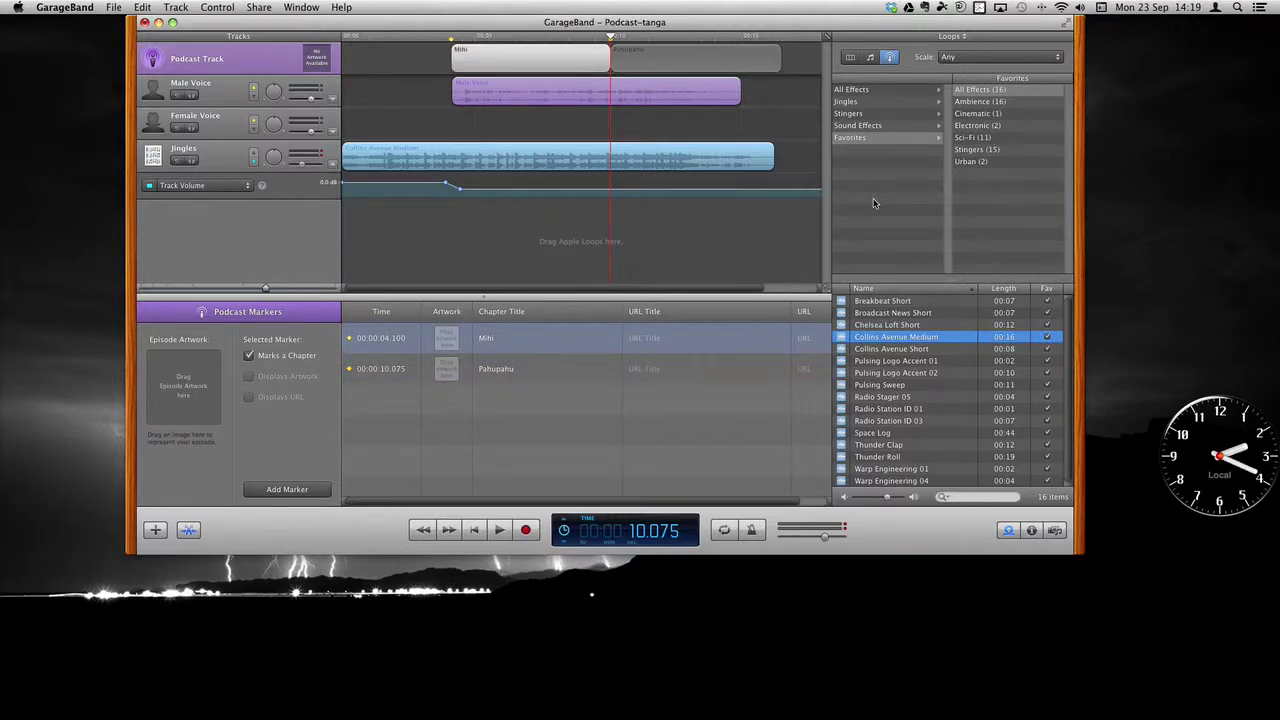
left_click(1055, 531)
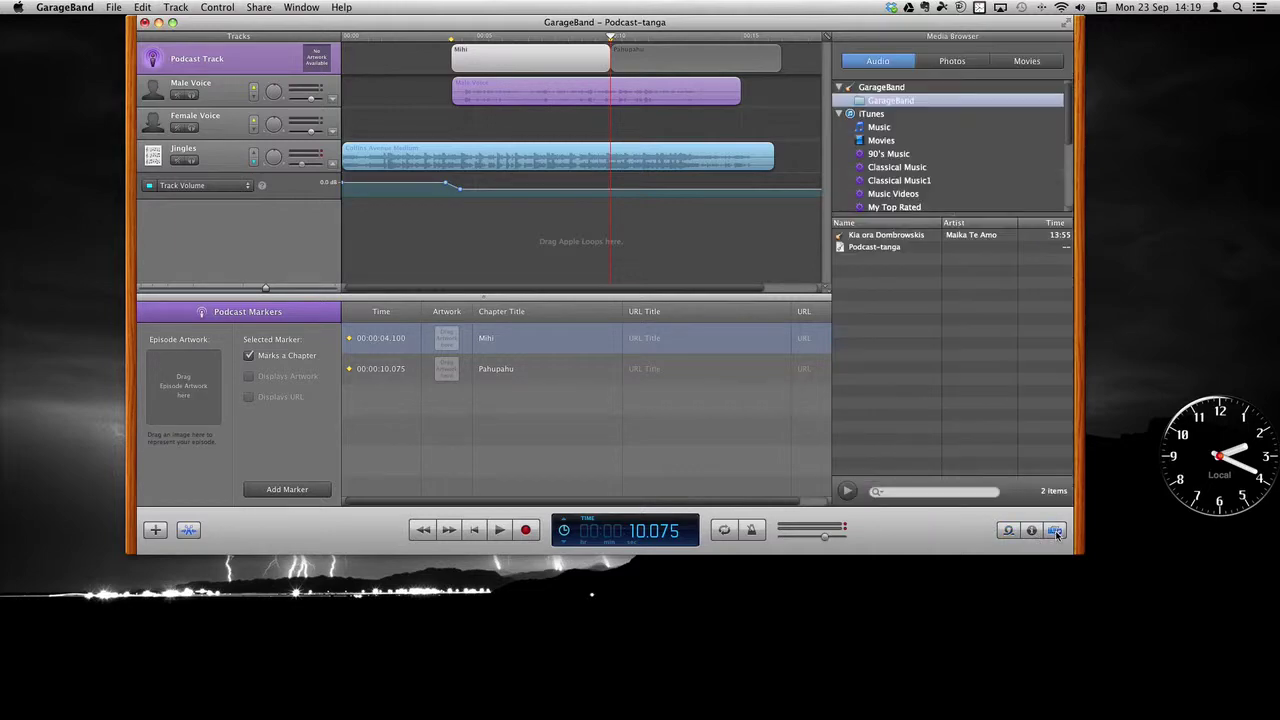
left_click(965, 66)
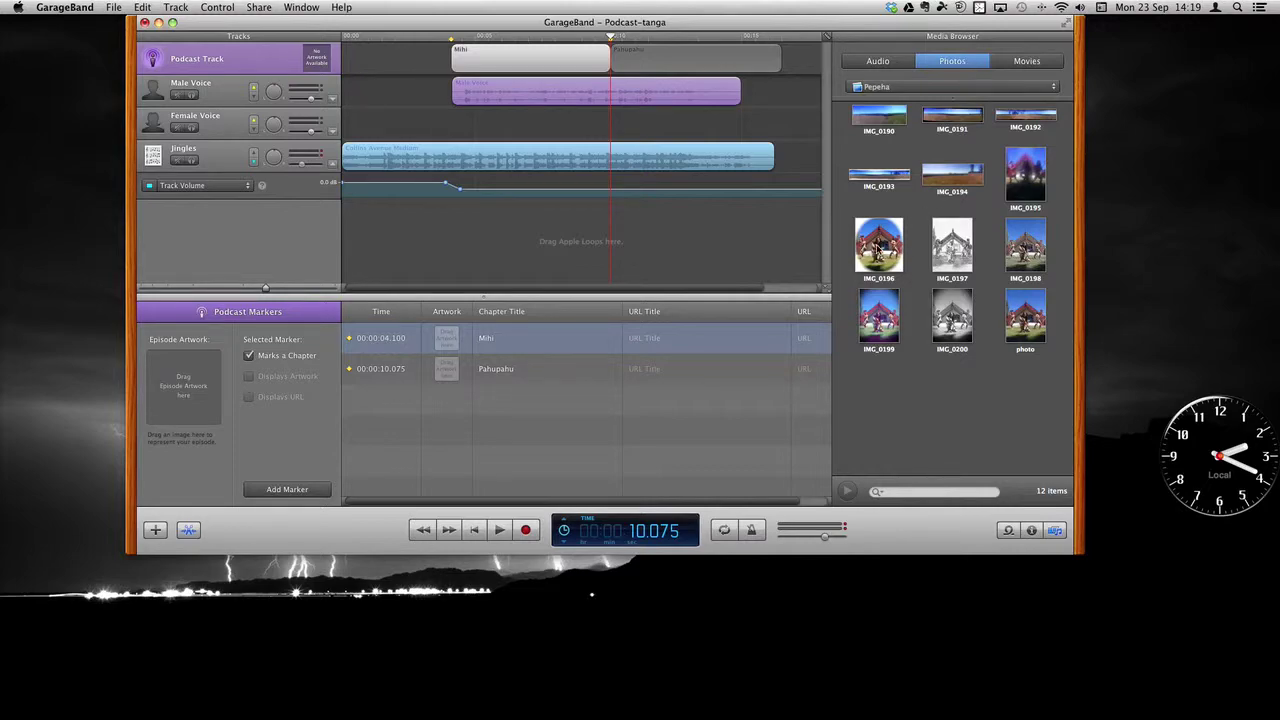
mouse_move(879, 244)
left_mouse_down()
mouse_move(806, 288)
mouse_move(428, 305)
mouse_move(447, 342)
left_mouse_up()
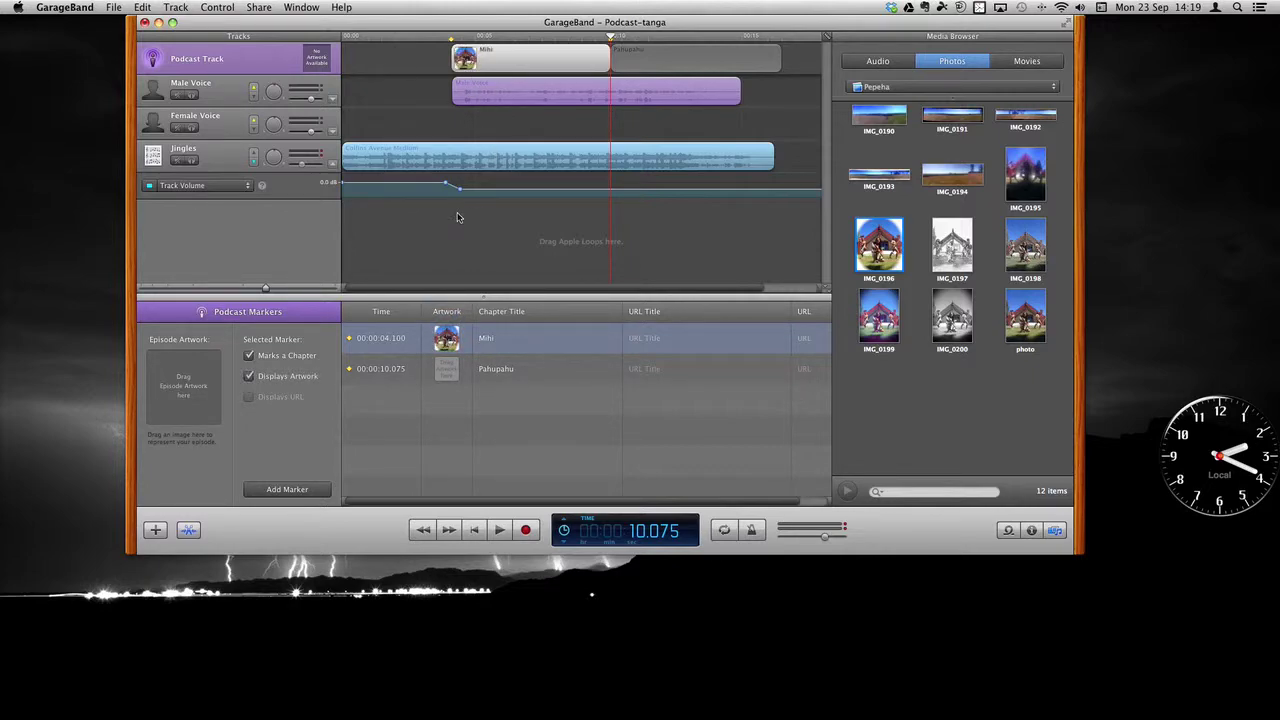
left_click(654, 340)
key("Return")
left_click(660, 339)
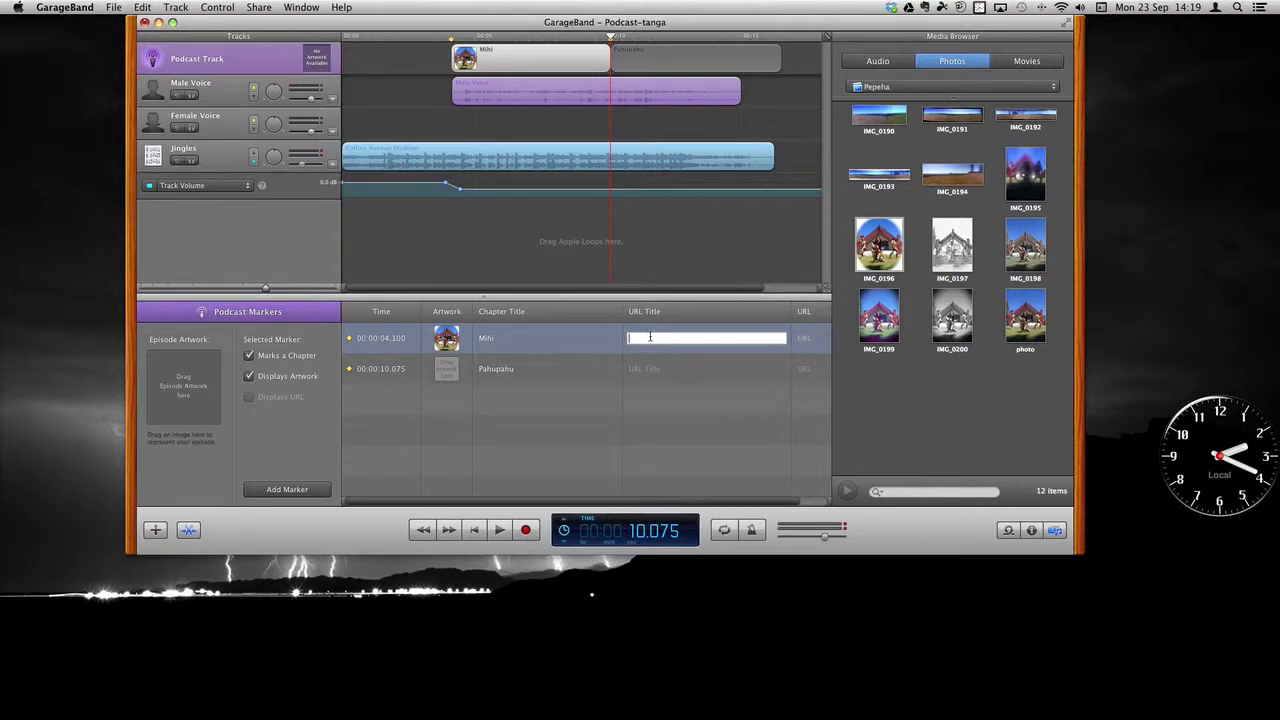
left_click(804, 338)
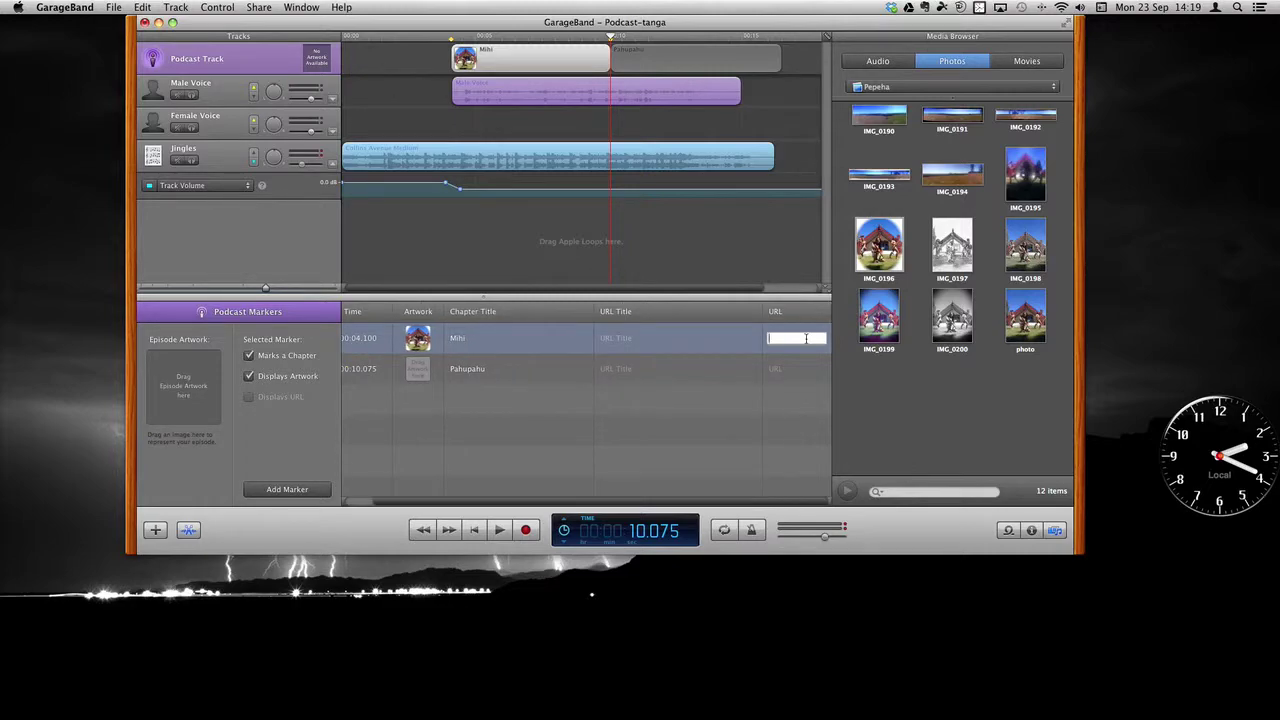
left_click(665, 338)
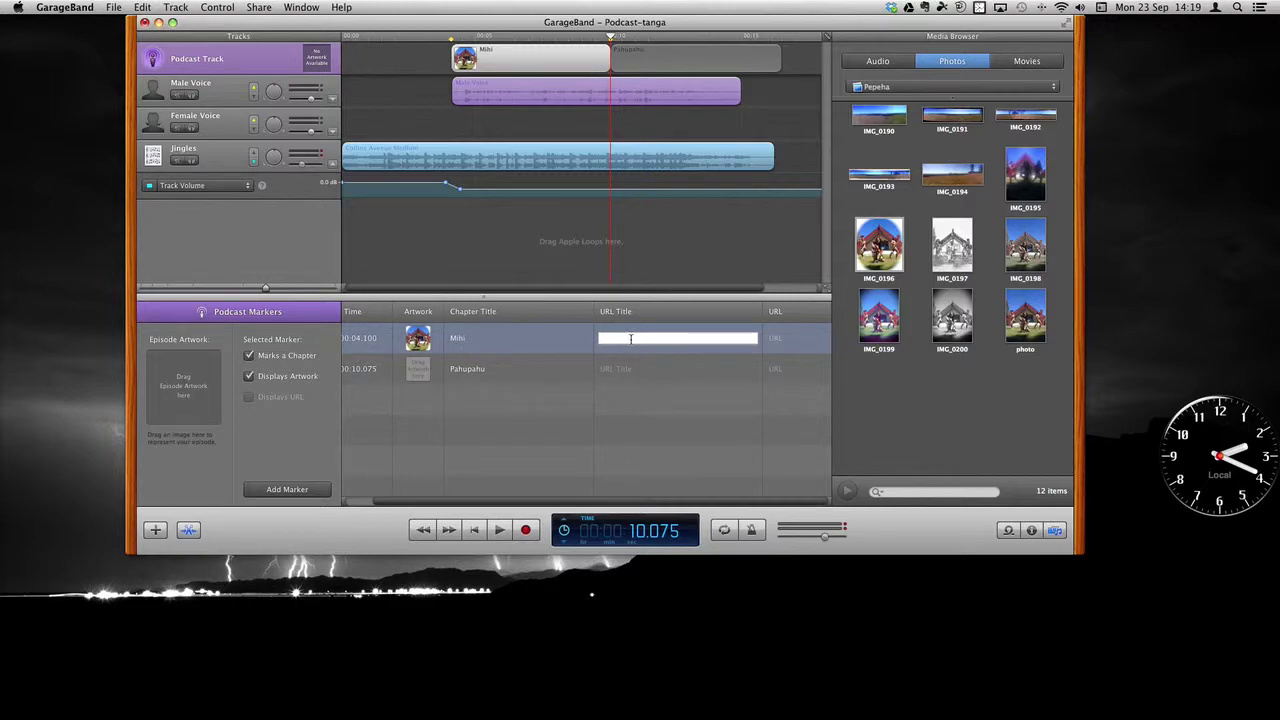
type("Vodafone")
key("Tab")
type("www")
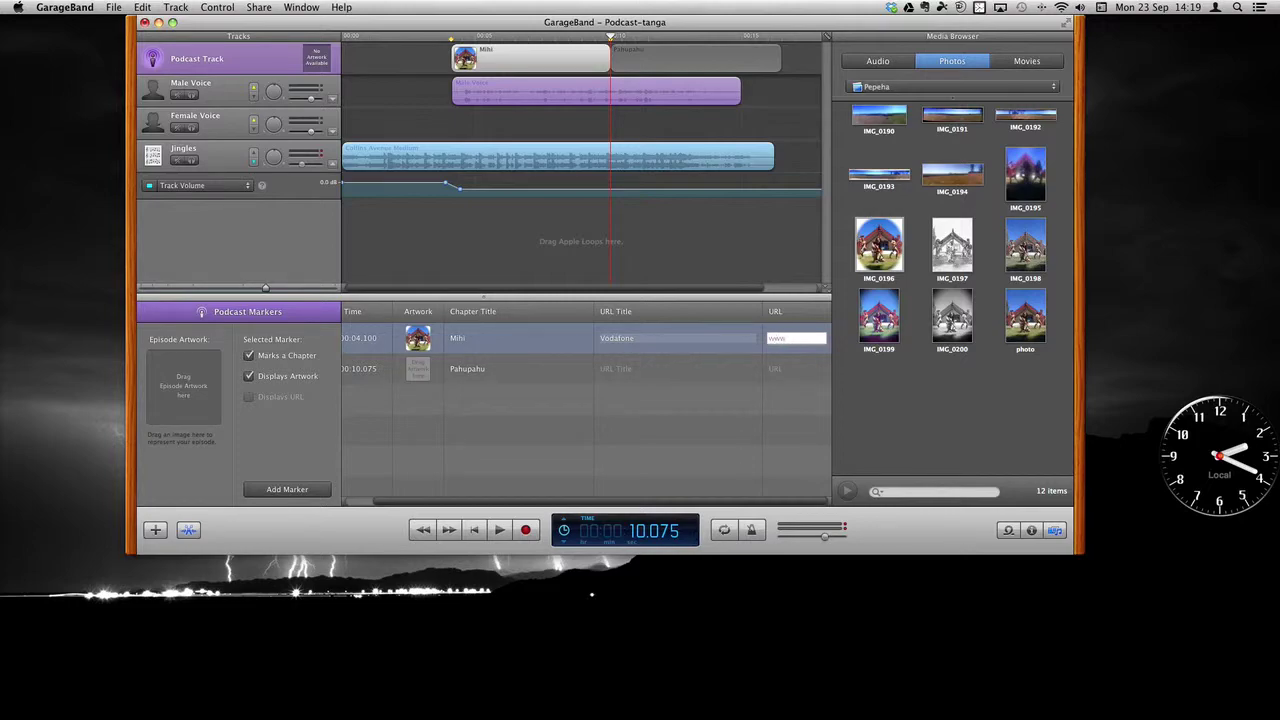
type(".vodafone.co.nz")
key("BackSpace")
key("super+a")
type("www.vodafone.")
Step: Clear the URL and the URL title of the Mihi marker
key("BackSpace")
key("BackSpace")
key("BackSpace")
key("BackSpace")
key("BackSpace")
key("BackSpace")
key("BackSpace")
key("BackSpace")
key("BackSpace")
key("BackSpace")
key("BackSpace")
key("BackSpace")
left_click(652, 346)
key("BackSpace")
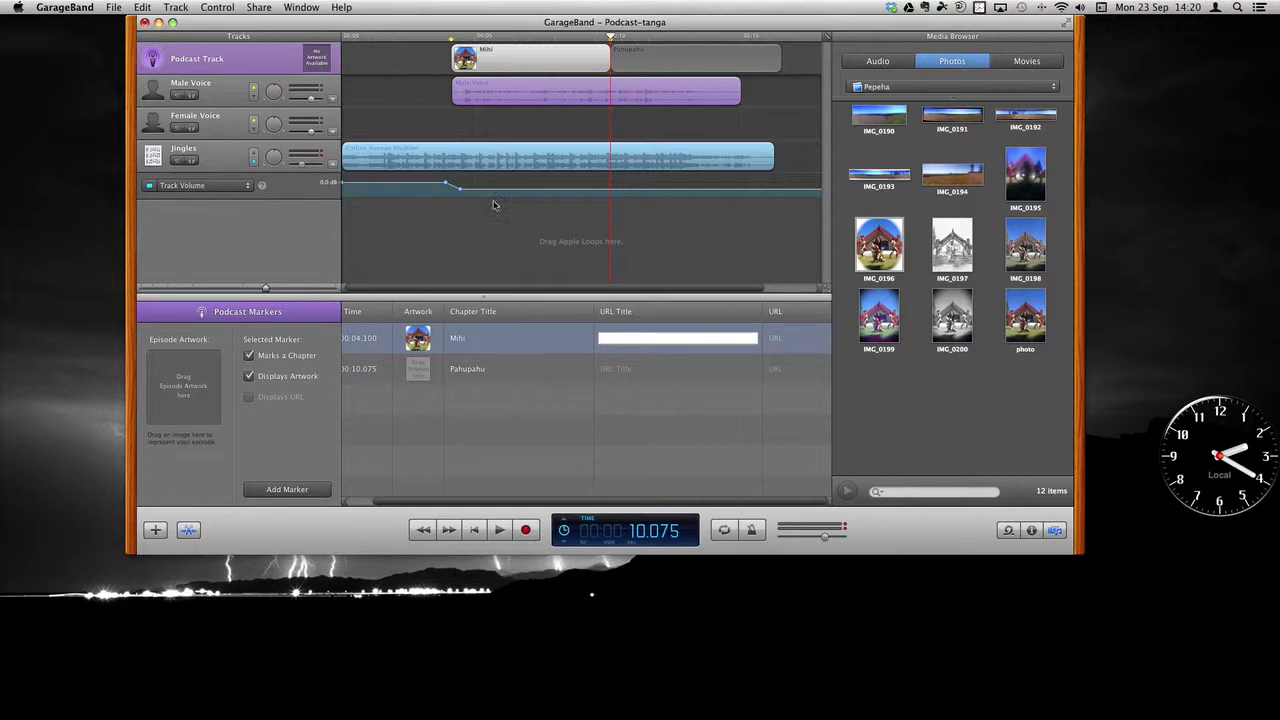
Step: Open the settings for exporting the podcast to disk, try the MP3 Encoder and set compression back to AAC Encoder
left_click(262, 8)
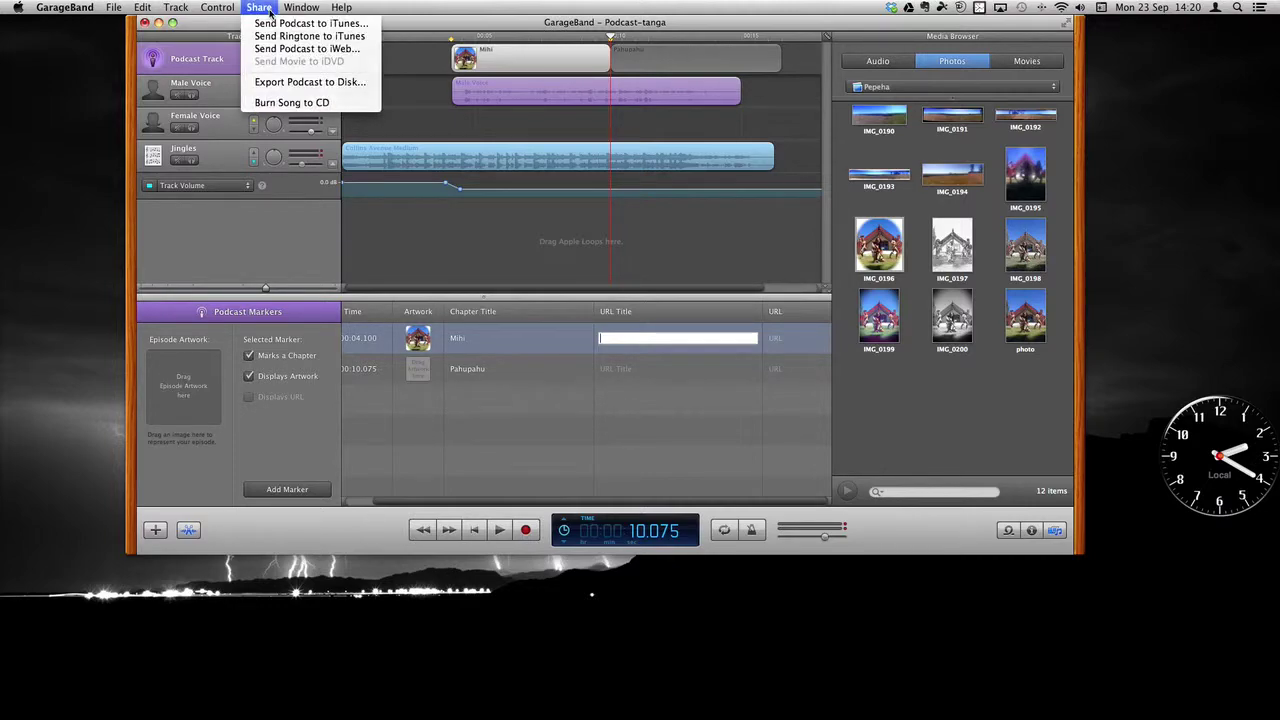
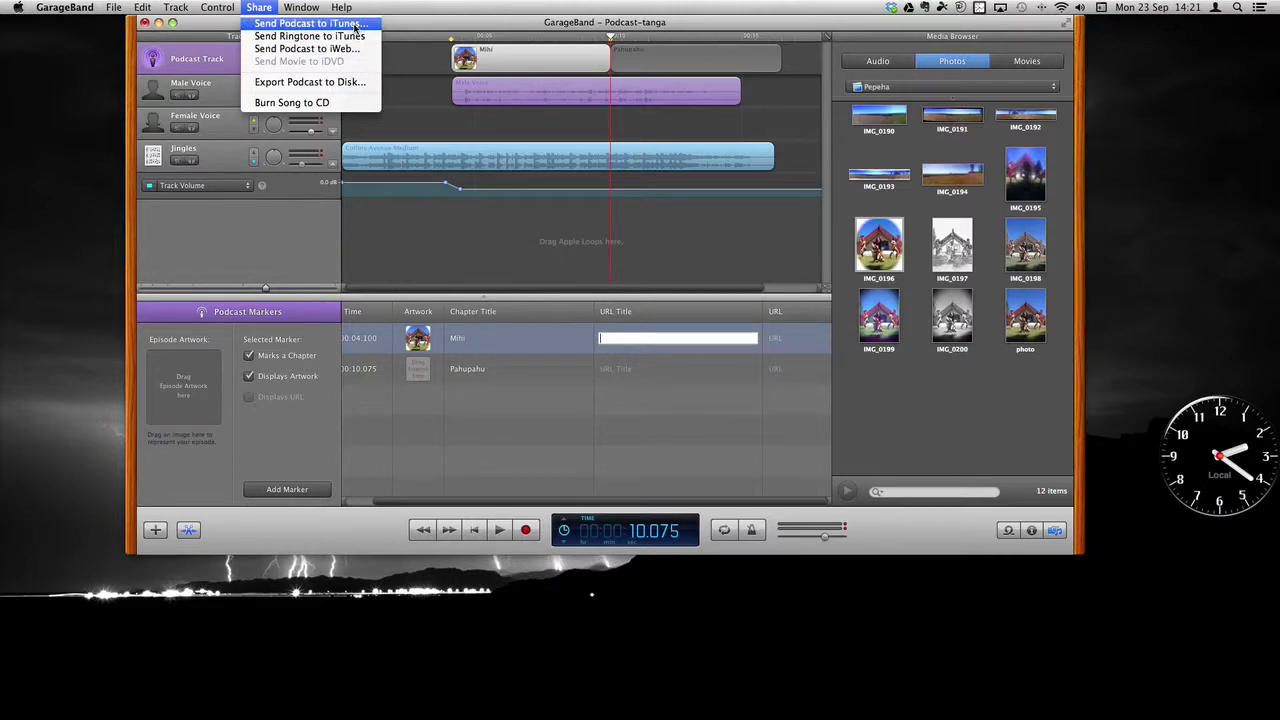
left_click(353, 88)
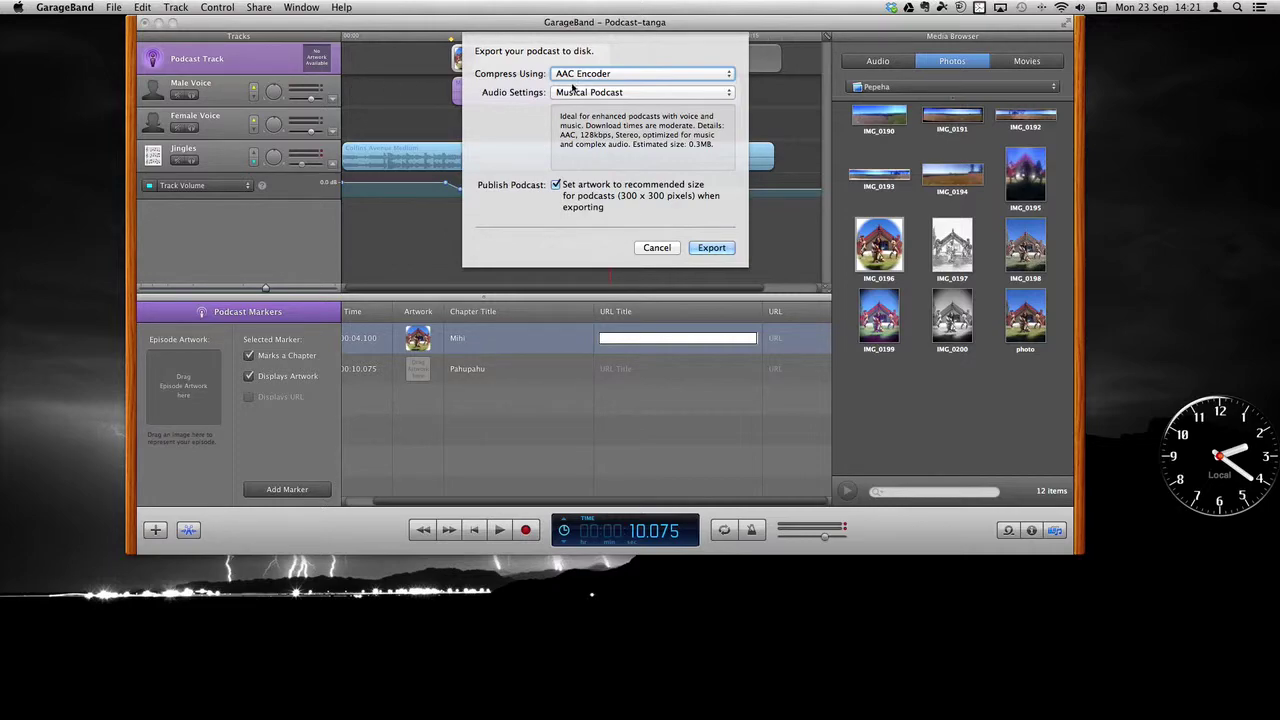
left_click(636, 76)
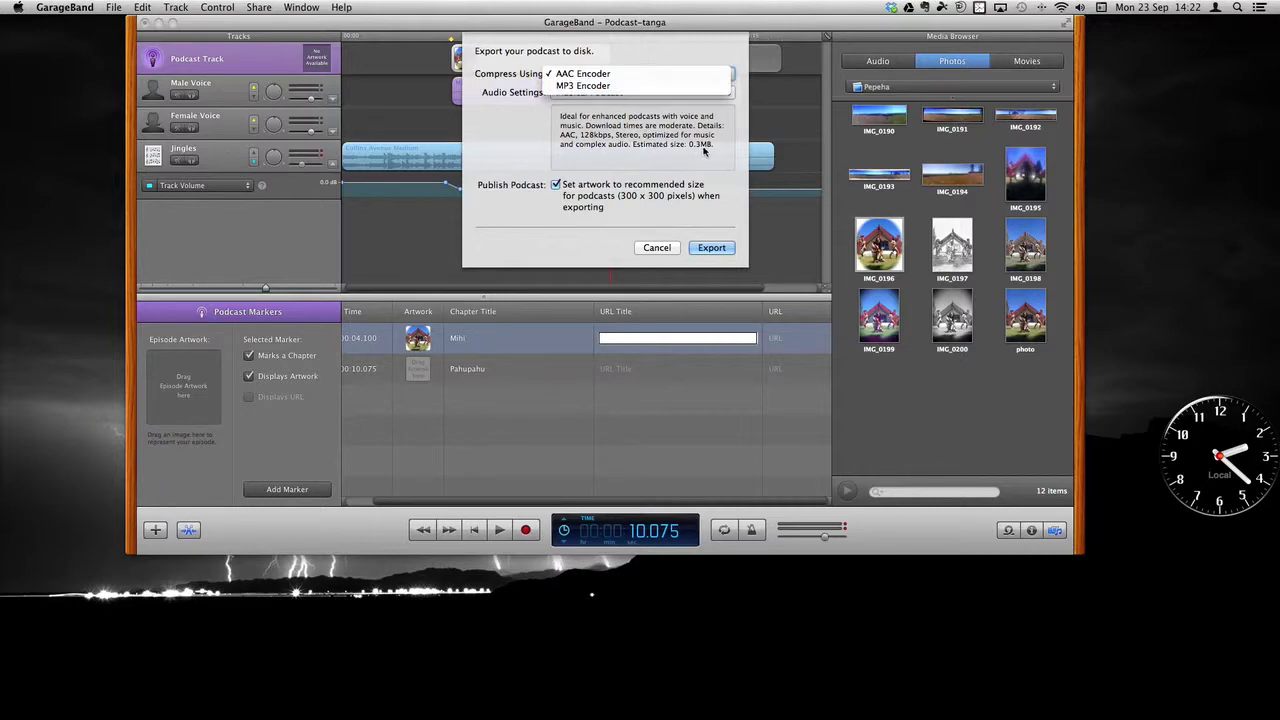
left_click(612, 88)
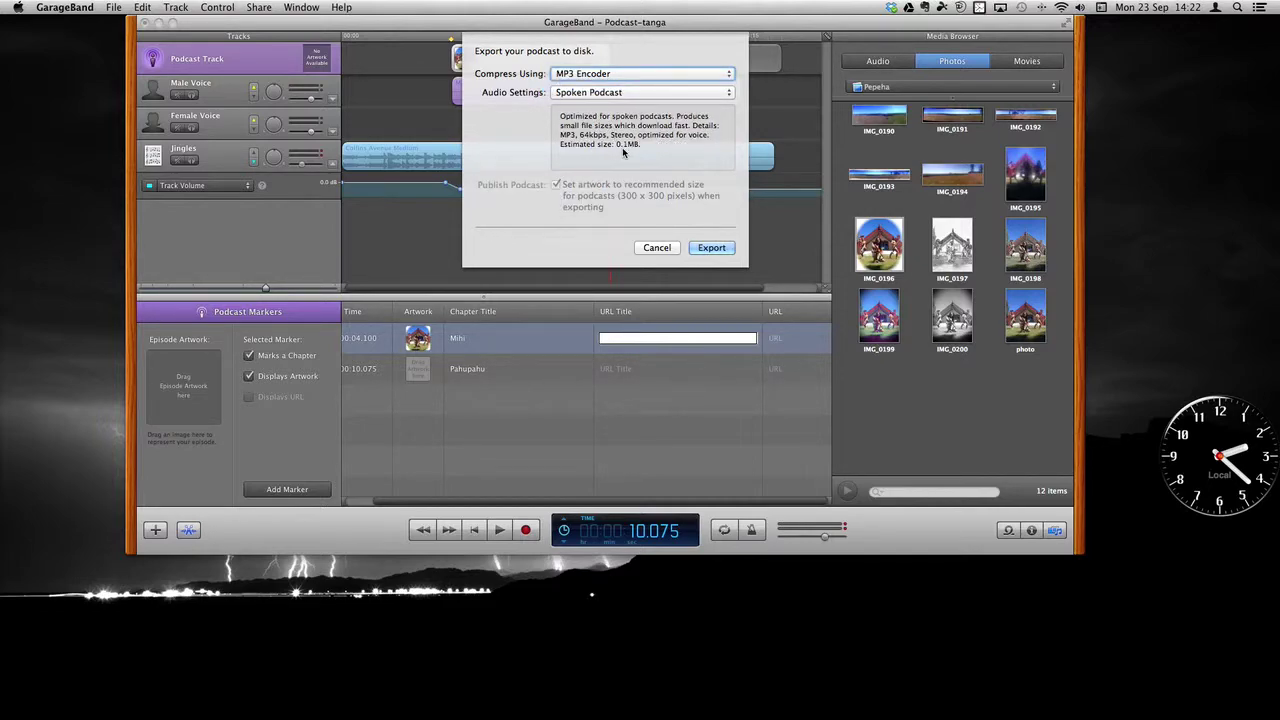
left_click(618, 74)
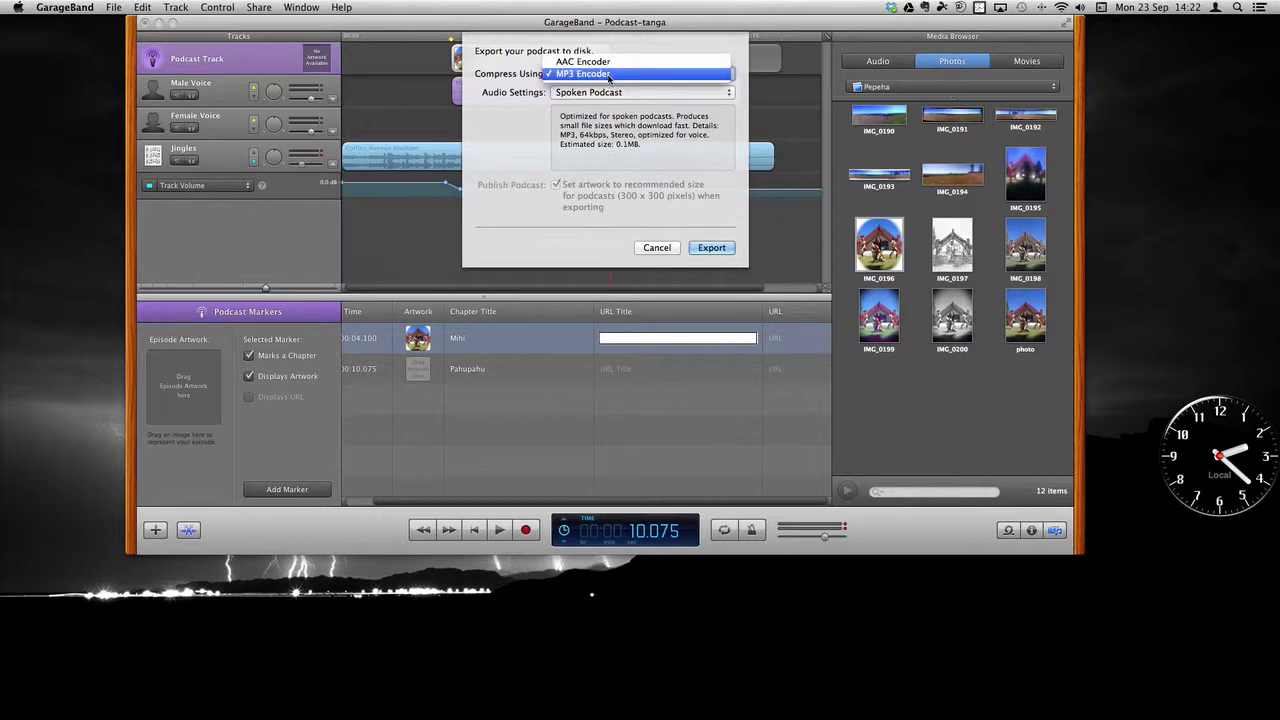
left_click(610, 76)
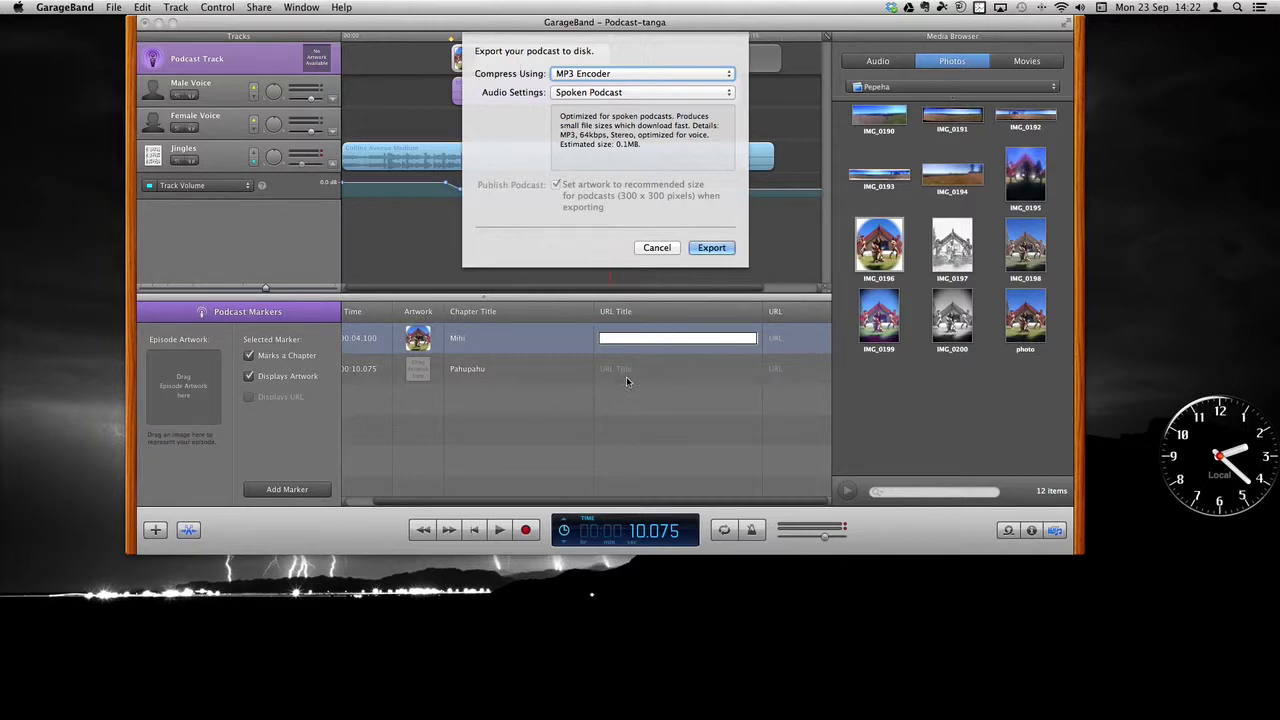
left_click(634, 75)
left_click(632, 62)
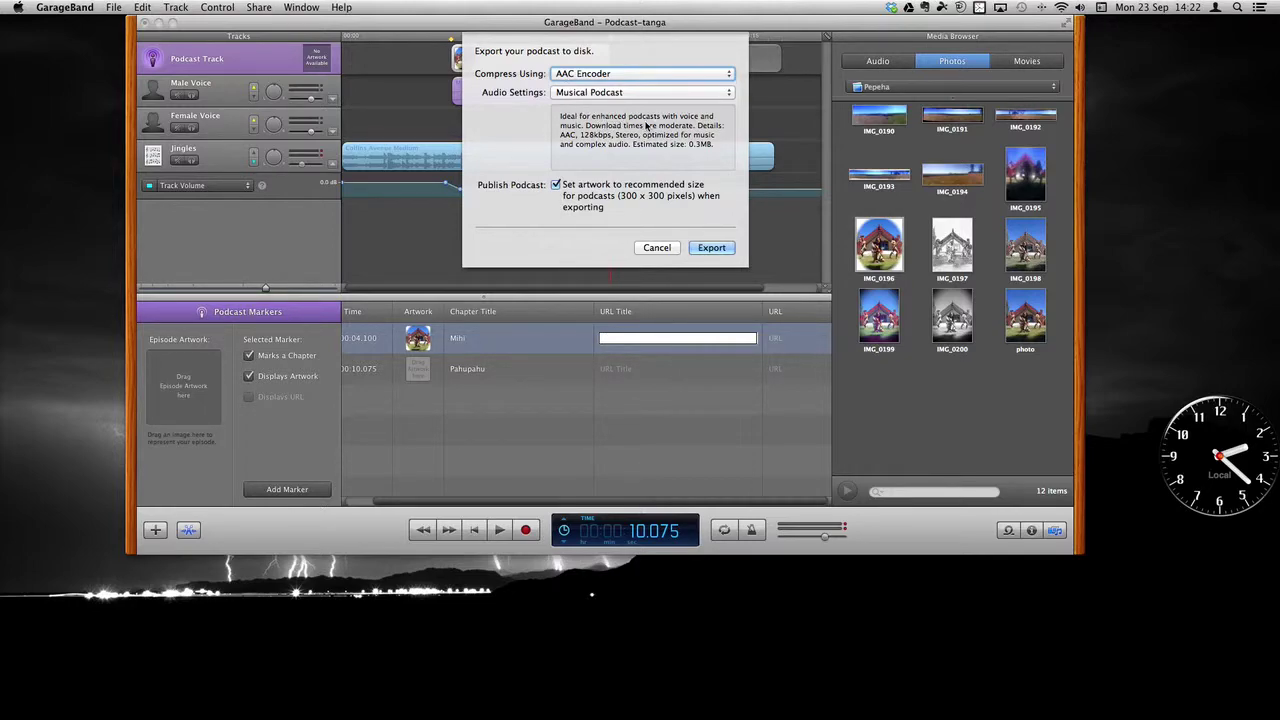
Step: Try compressing with the MP3 Encoder again and return the export to the AAC Encoder
left_click(619, 76)
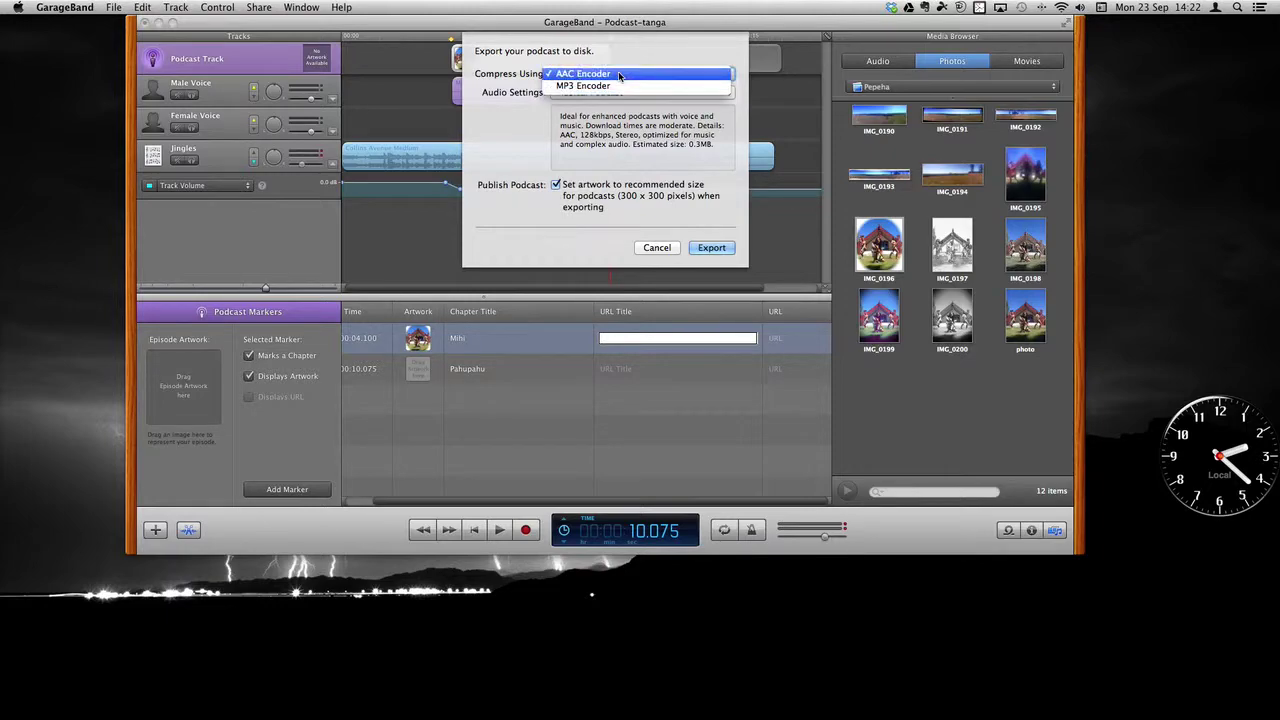
left_click(606, 89)
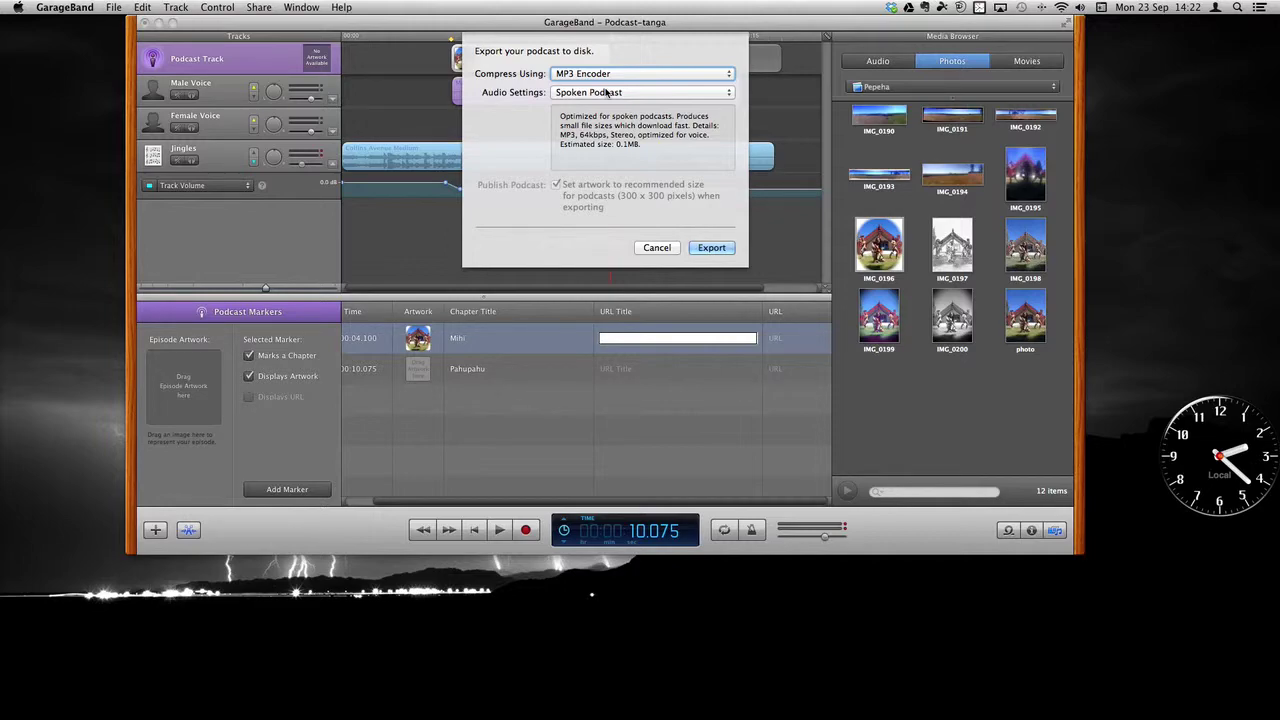
left_click(605, 74)
left_click(605, 64)
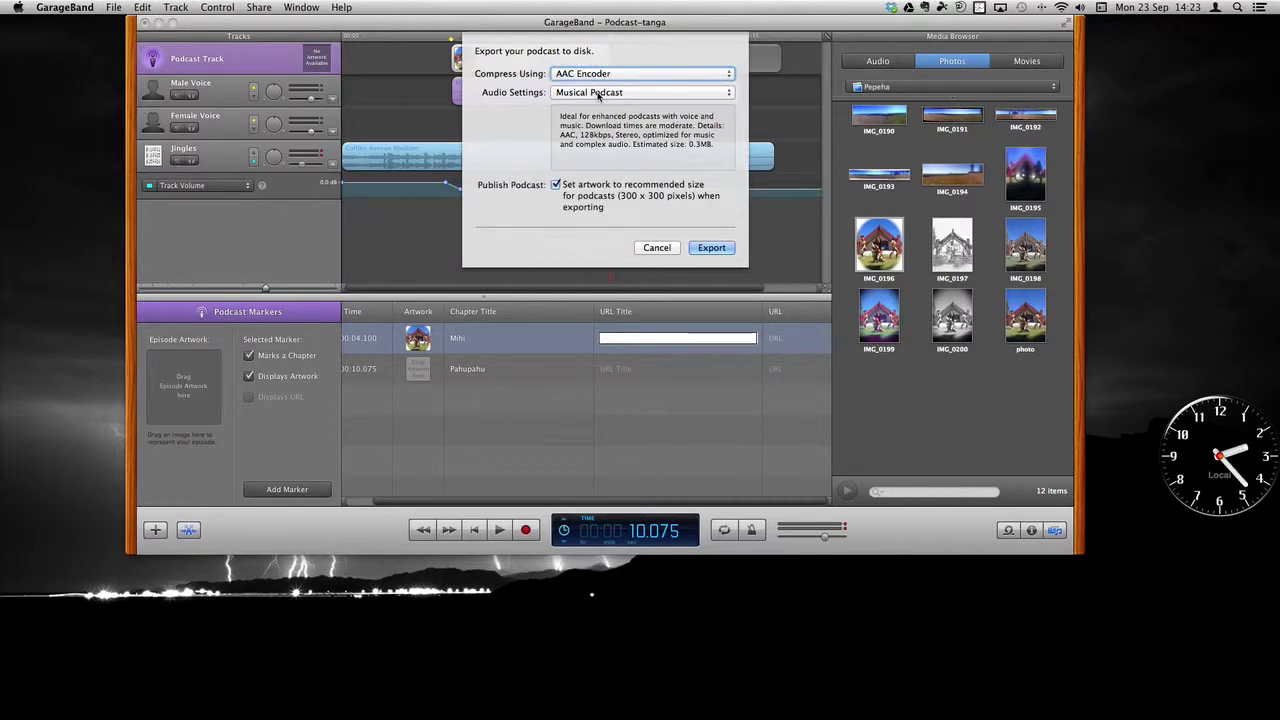
Step: Keep the Musical Podcast audio setting and export the podcast as Podcast-tanga into the GarageBand folder in Music
left_click(621, 93)
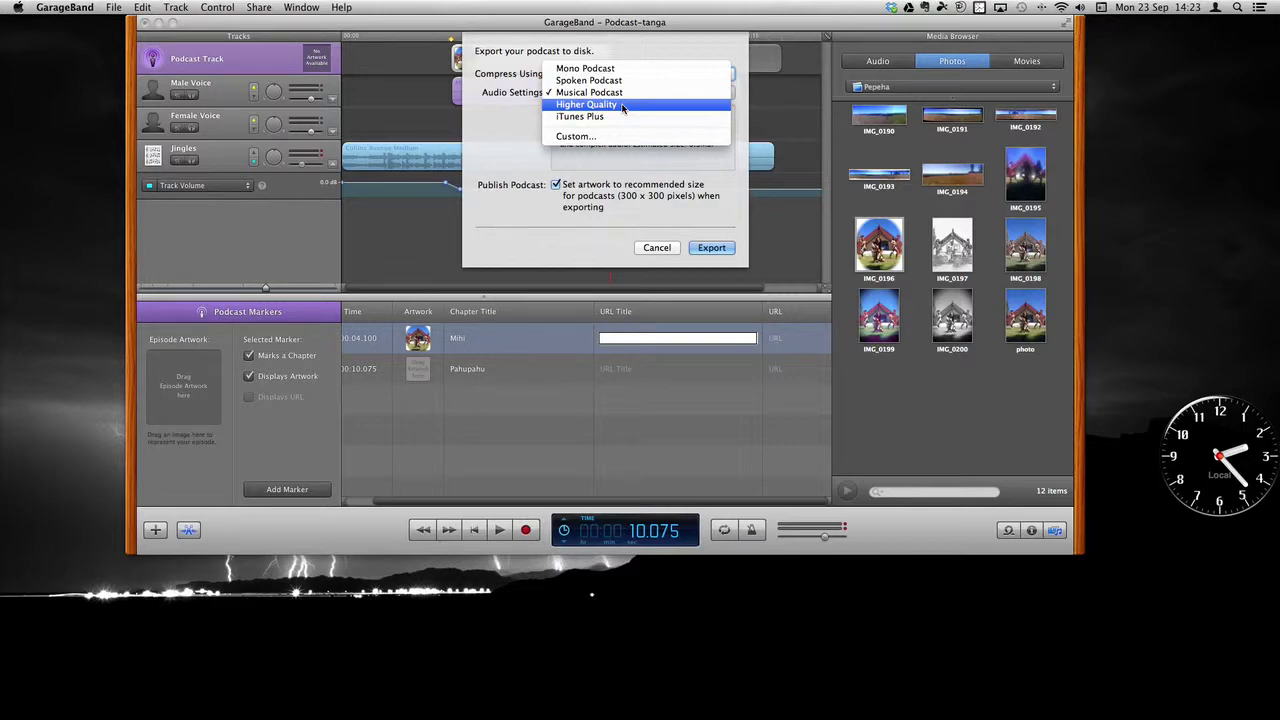
left_click(635, 93)
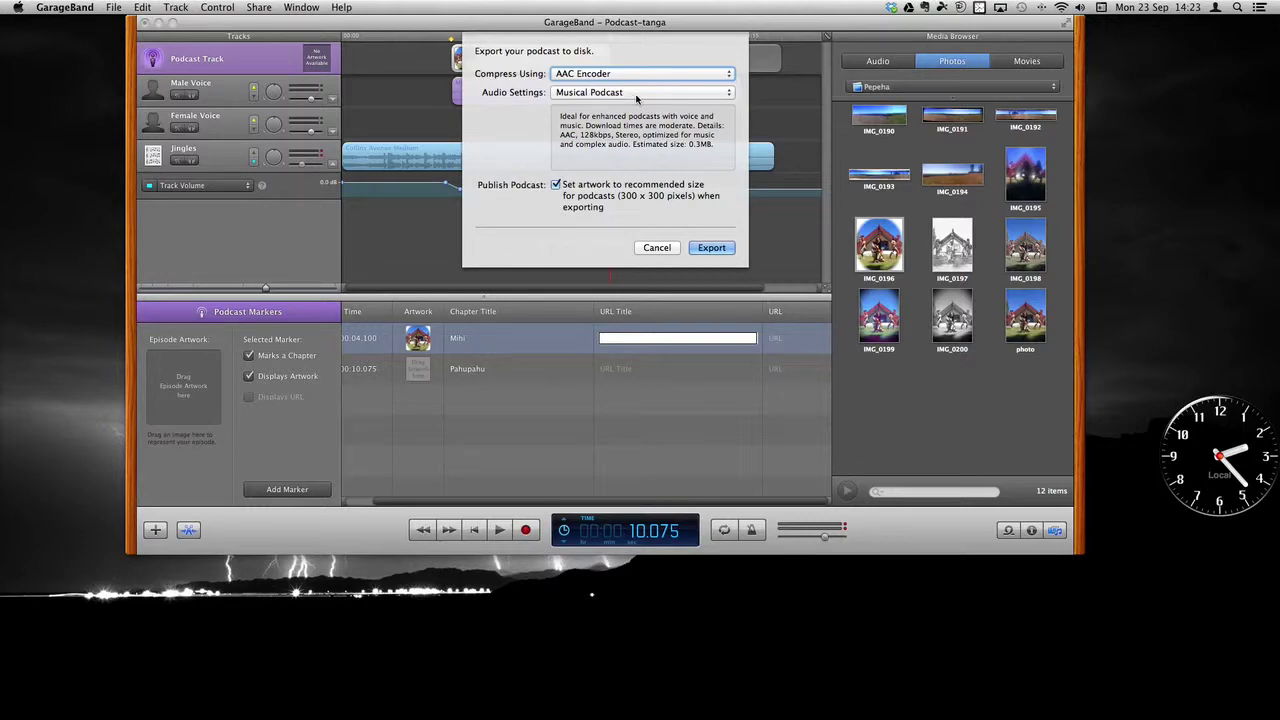
left_click(710, 248)
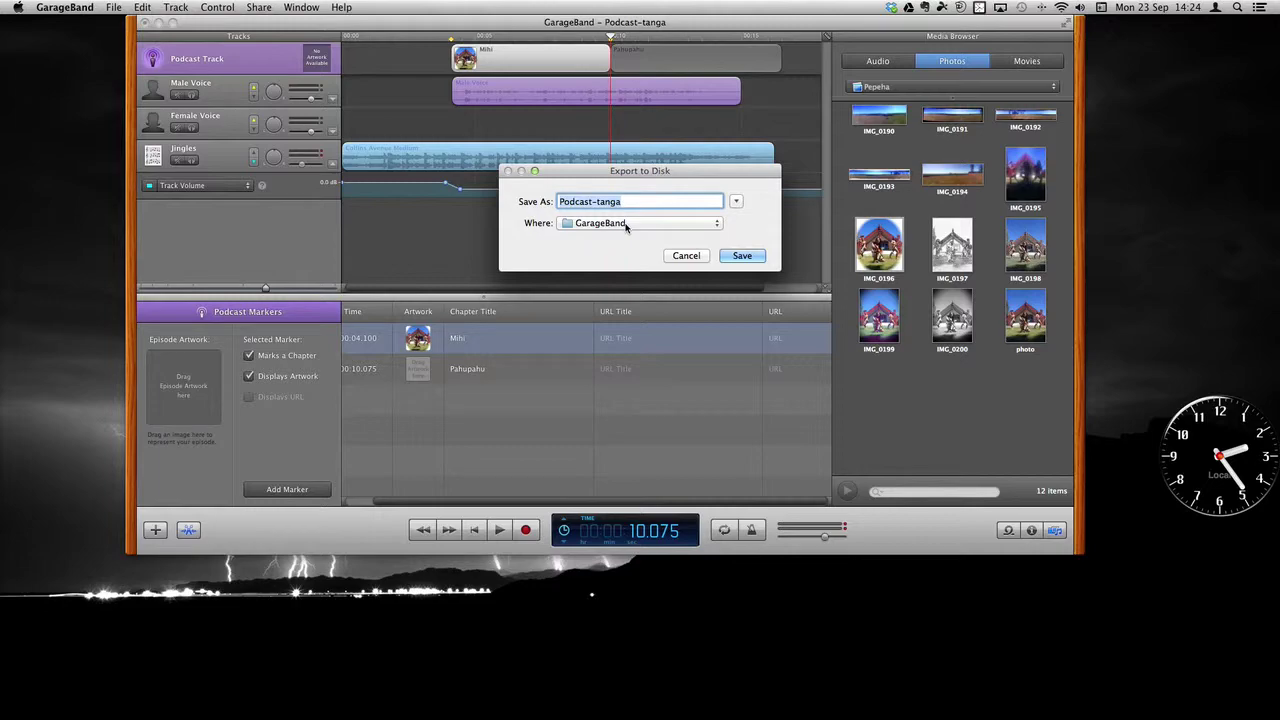
left_click(737, 202)
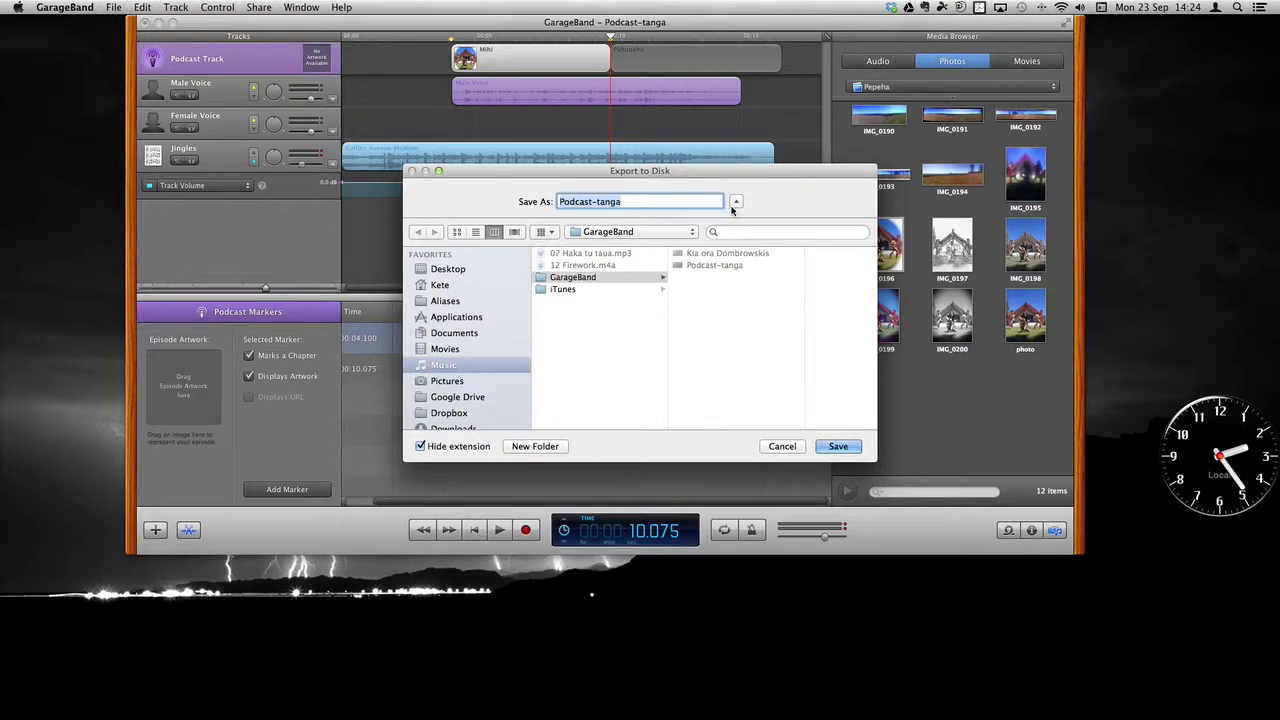
left_click_drag(766, 174, 783, 78)
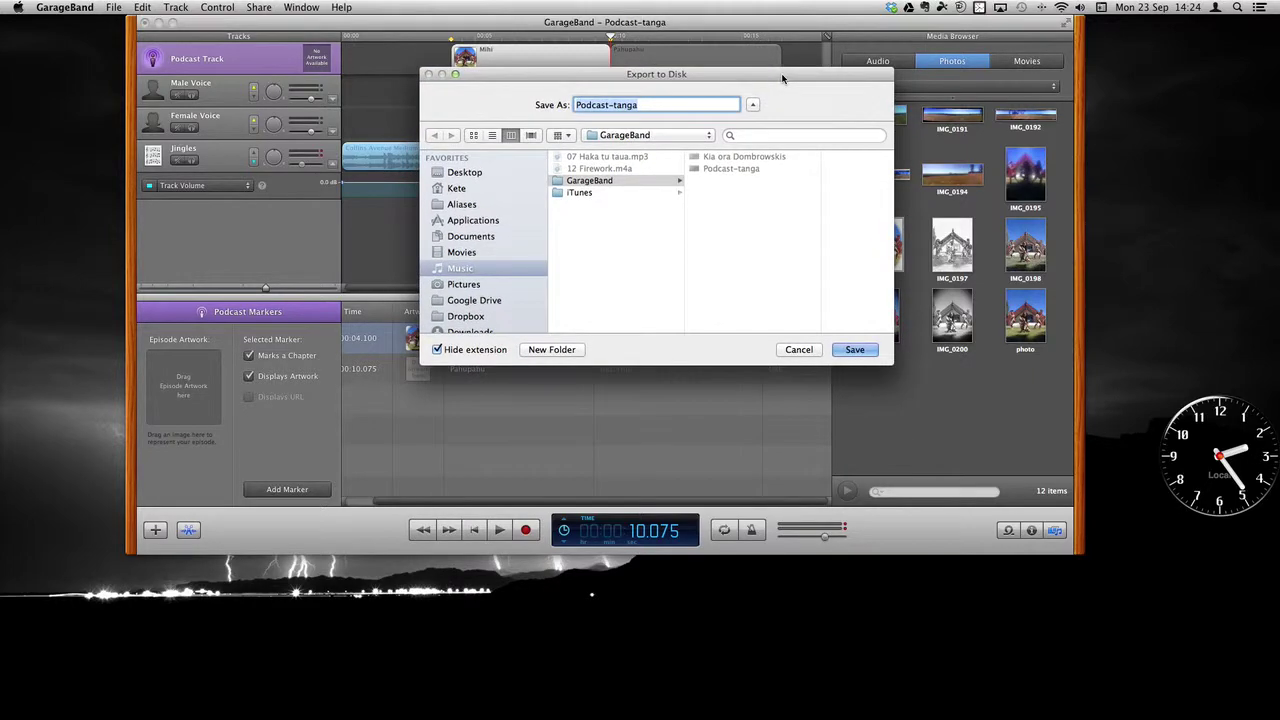
left_click_drag(723, 367, 721, 448)
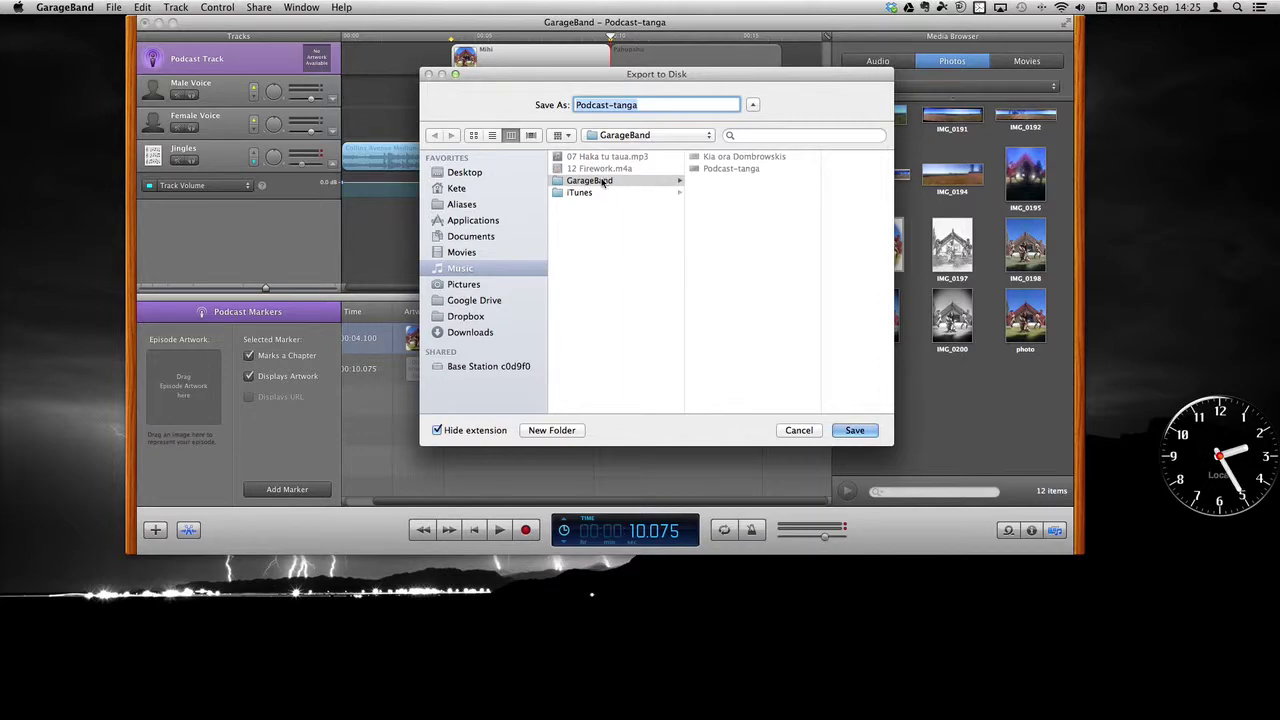
left_click(846, 431)
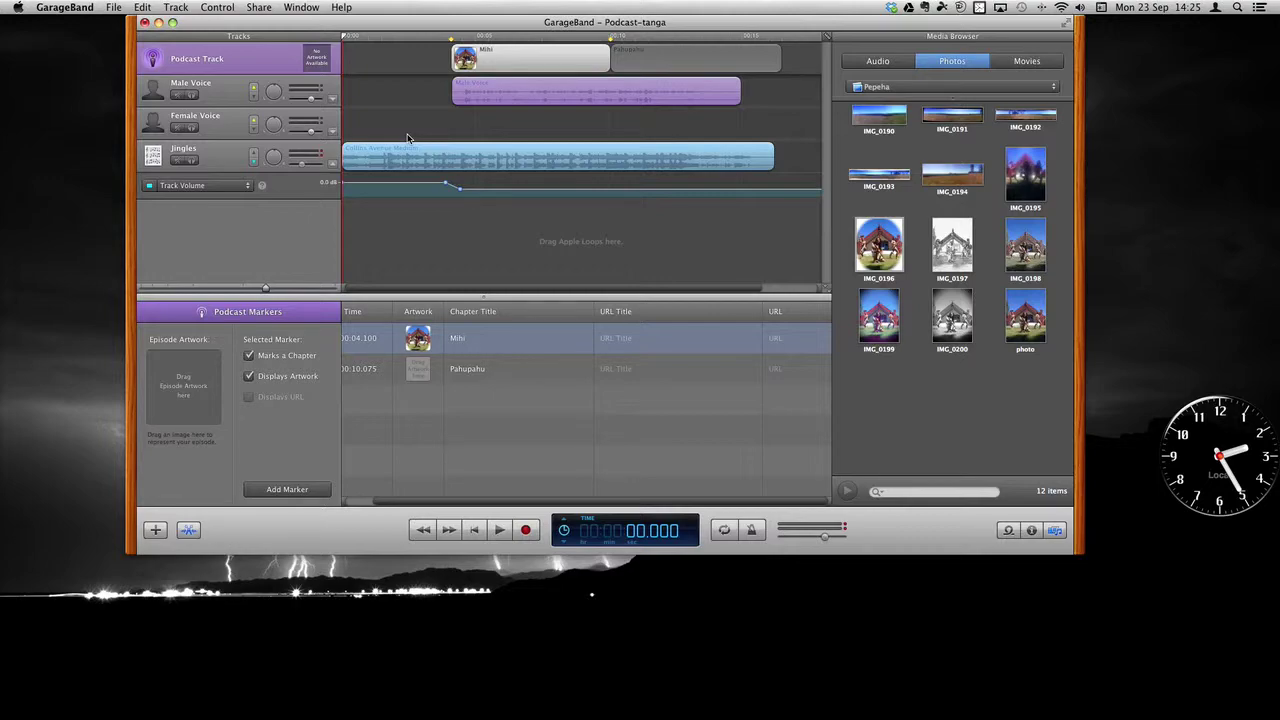
Step: Switch to Finder and open the GarageBand folder inside Music in a new window
key("super+Tab")
key("super+Tab")
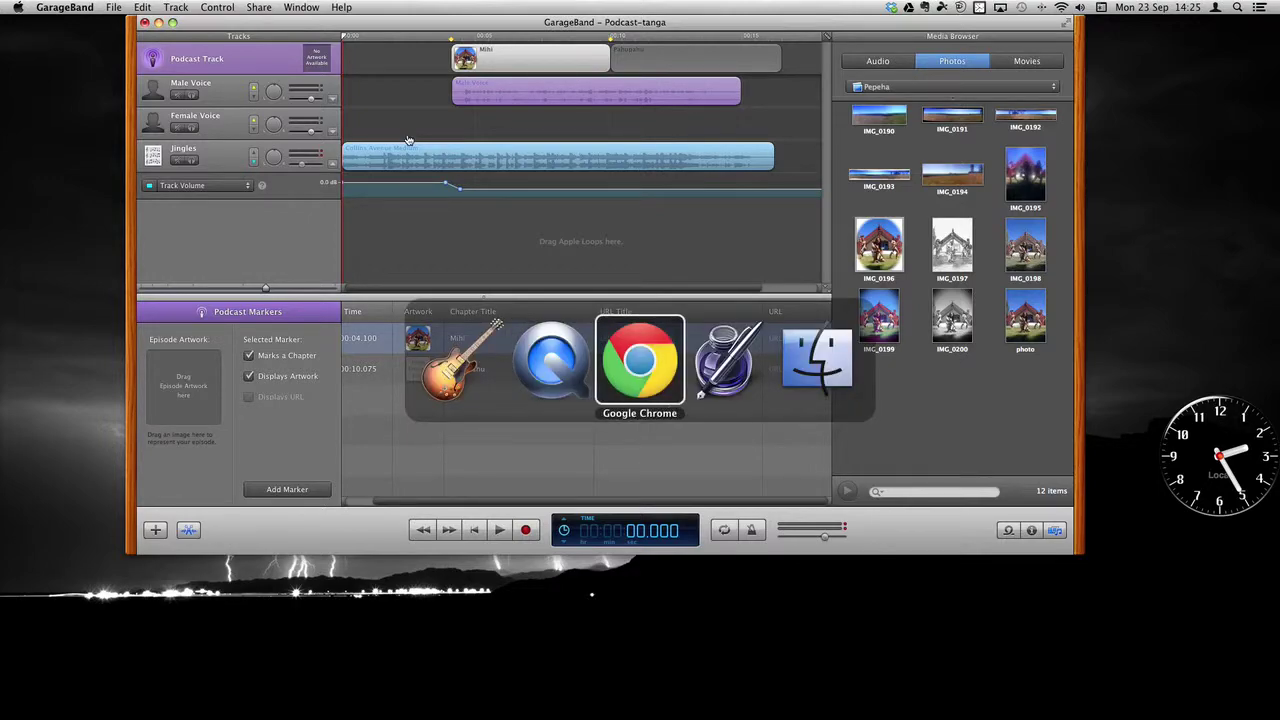
key("super+Tab")
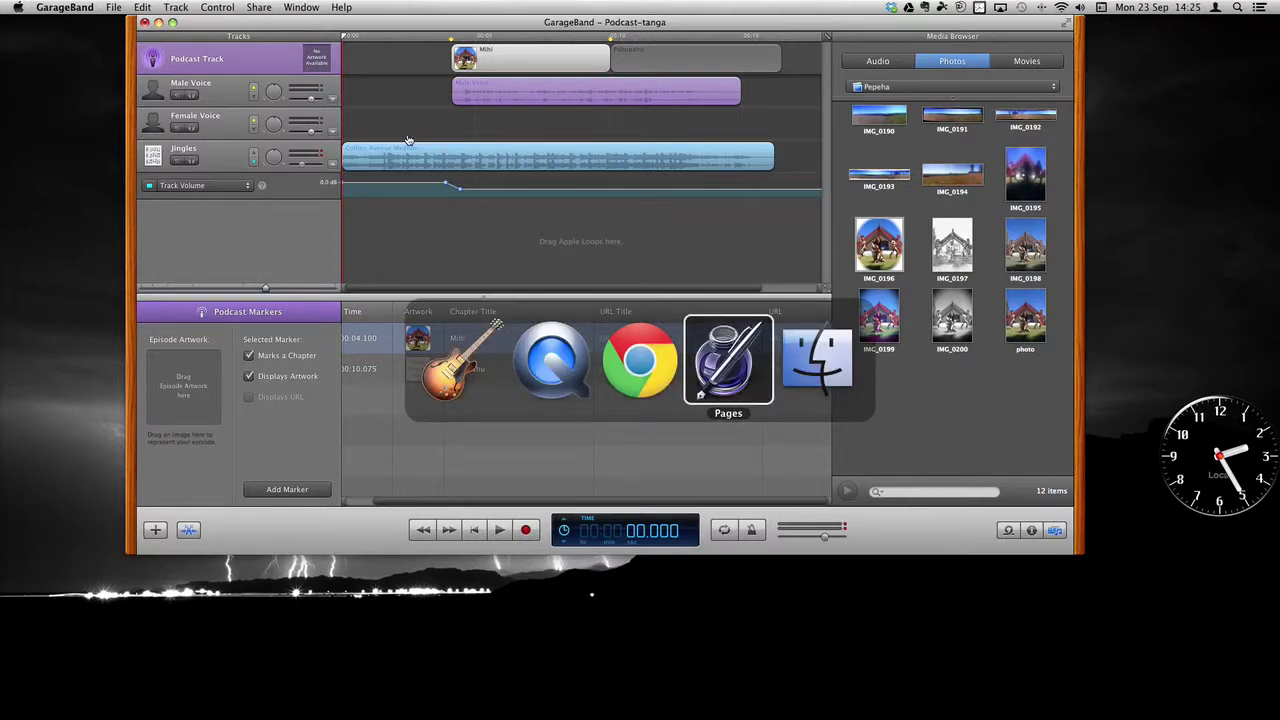
key("super+Tab")
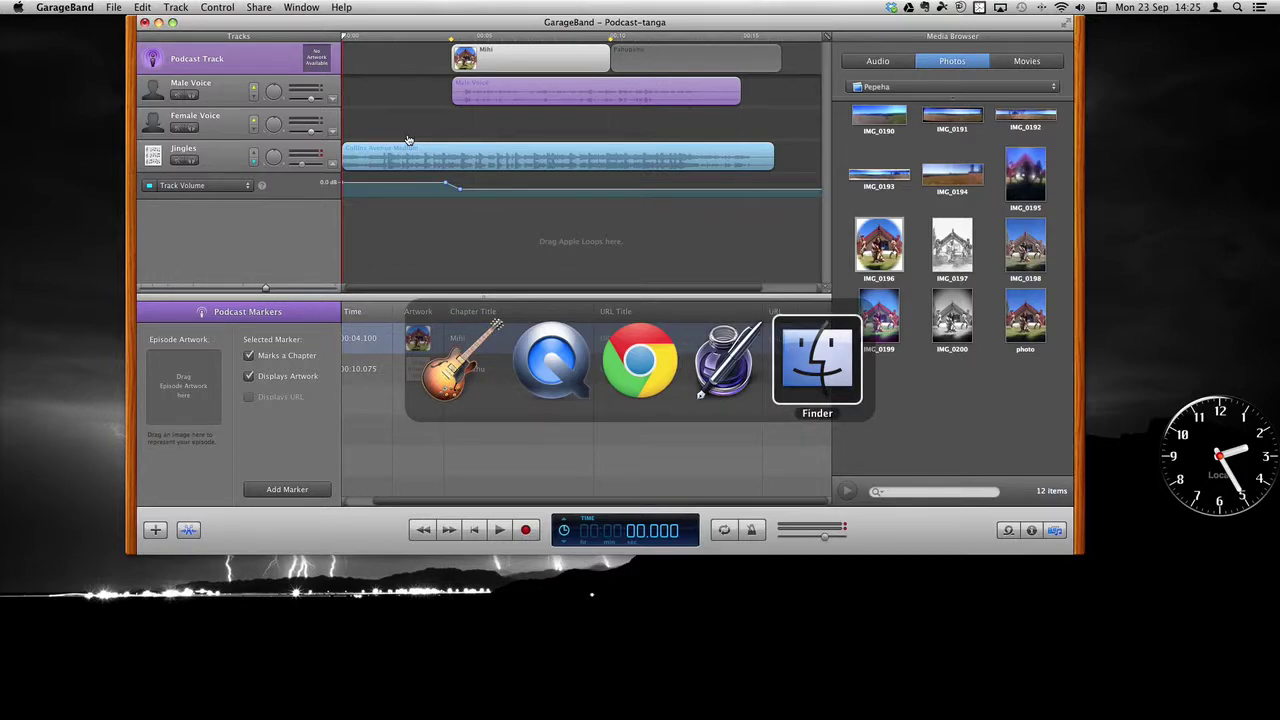
key("super+Tab")
key("super+Tab")
key("super+Tab")
key("super+Tab")
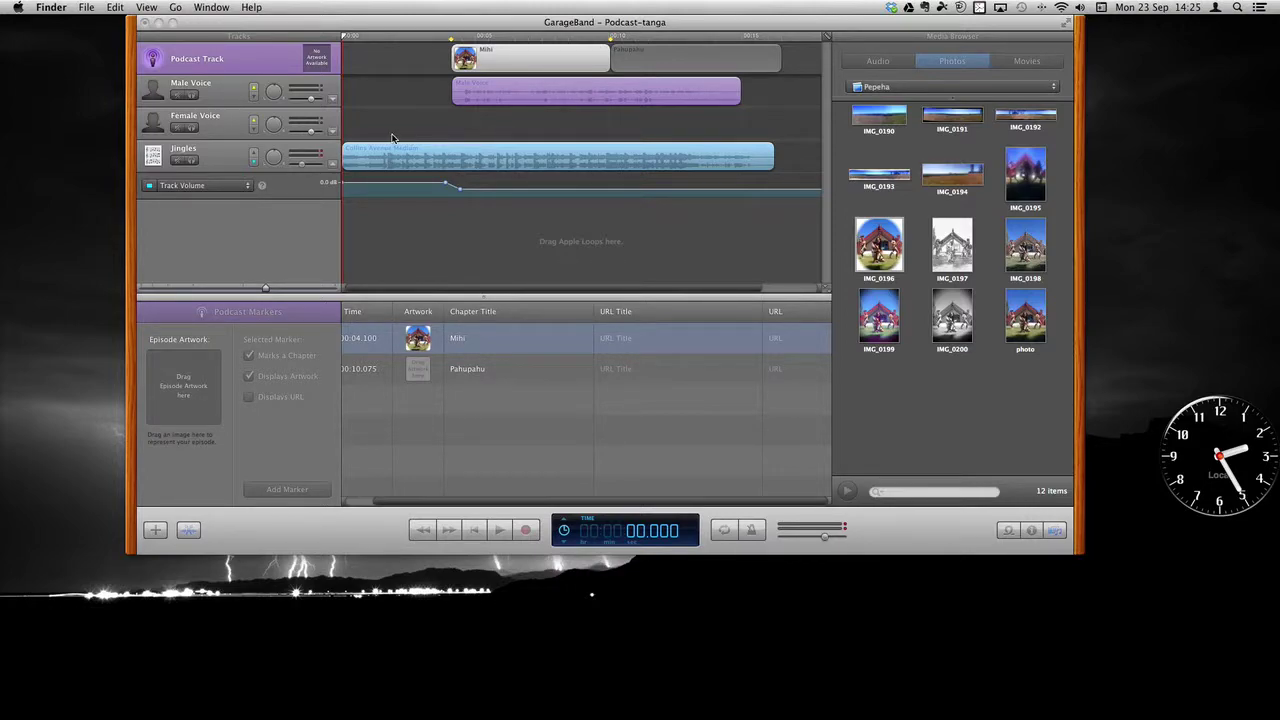
key("super+n")
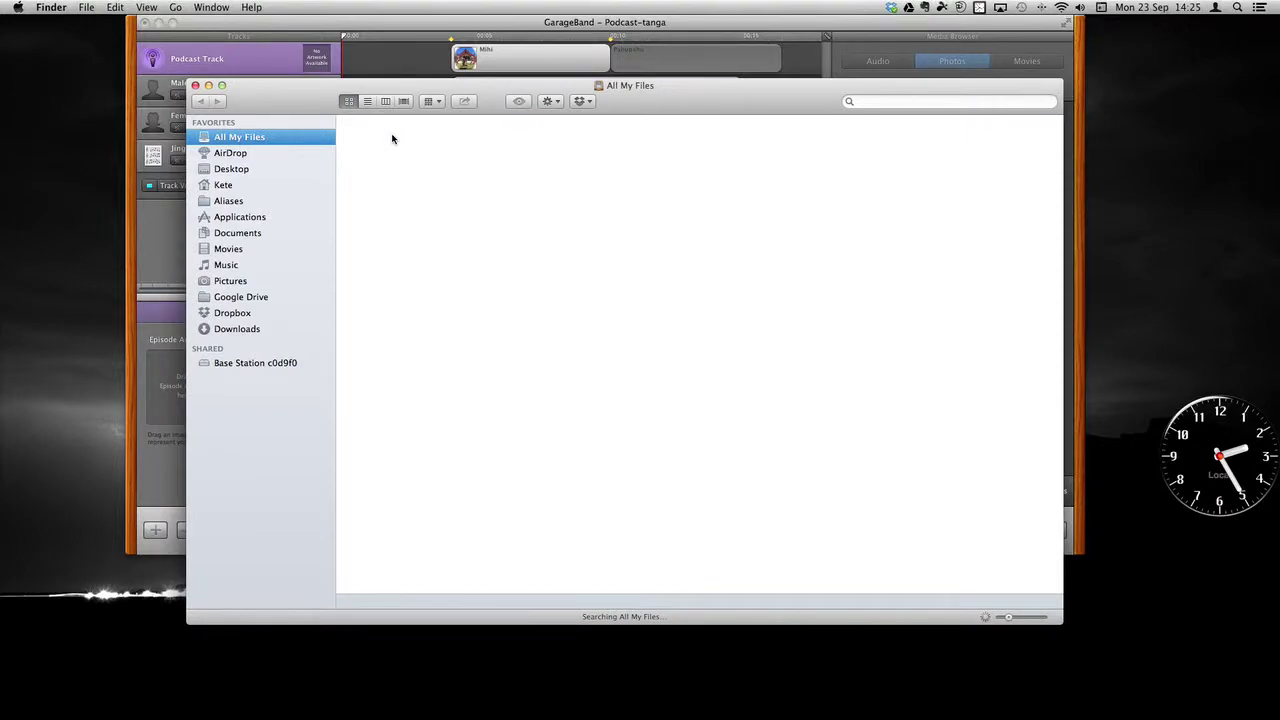
left_click(227, 268)
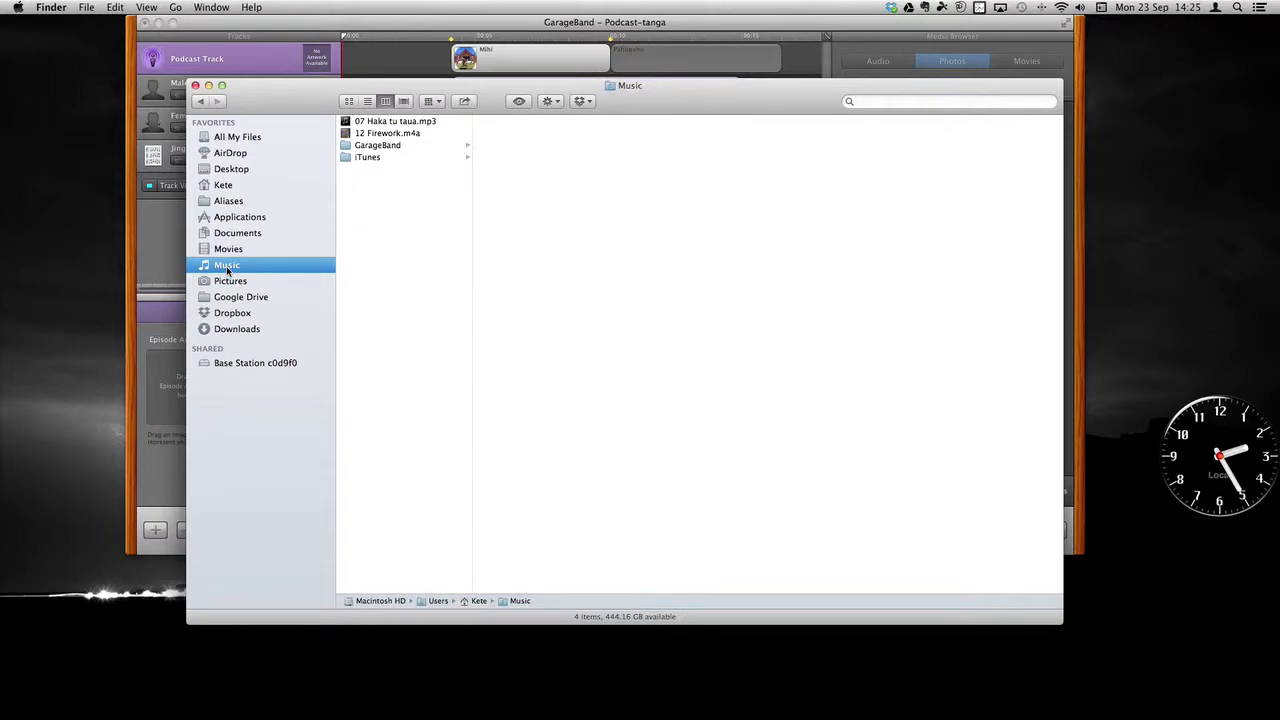
left_click(398, 146)
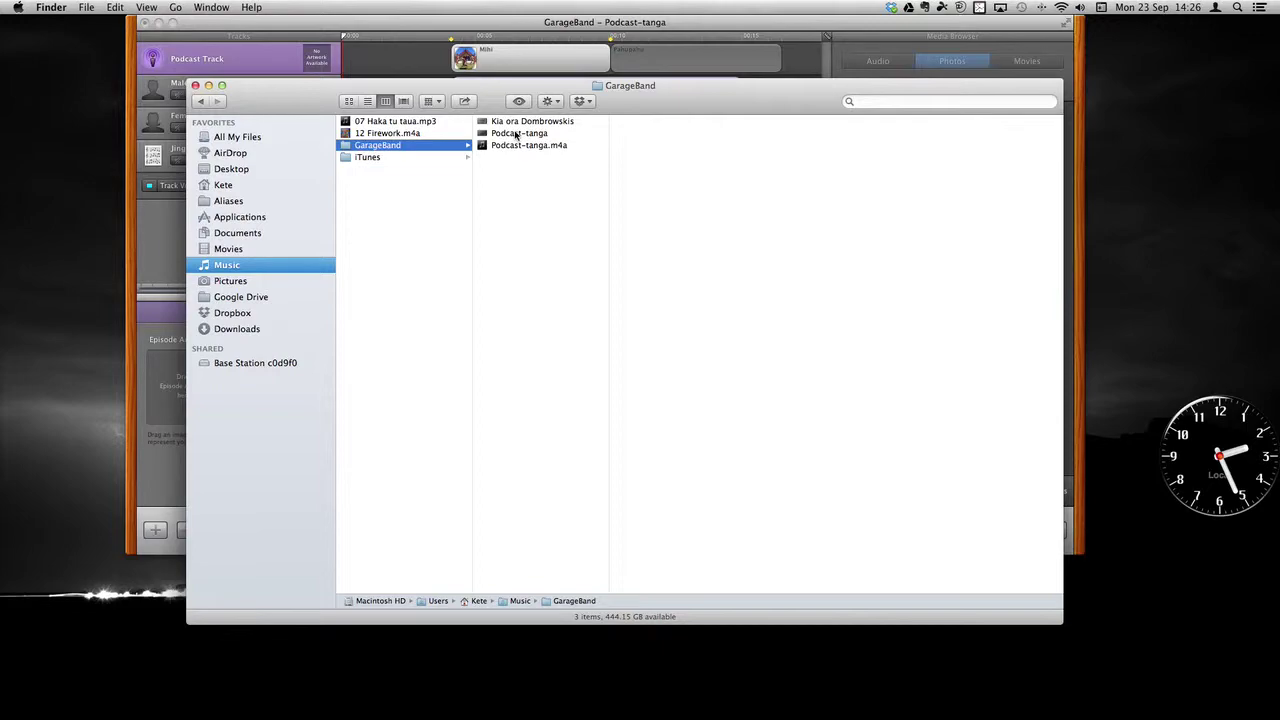
Step: Compare the kind and size of the Podcast-tanga project file with those of the exported Podcast-tanga.m4a
left_click(515, 134)
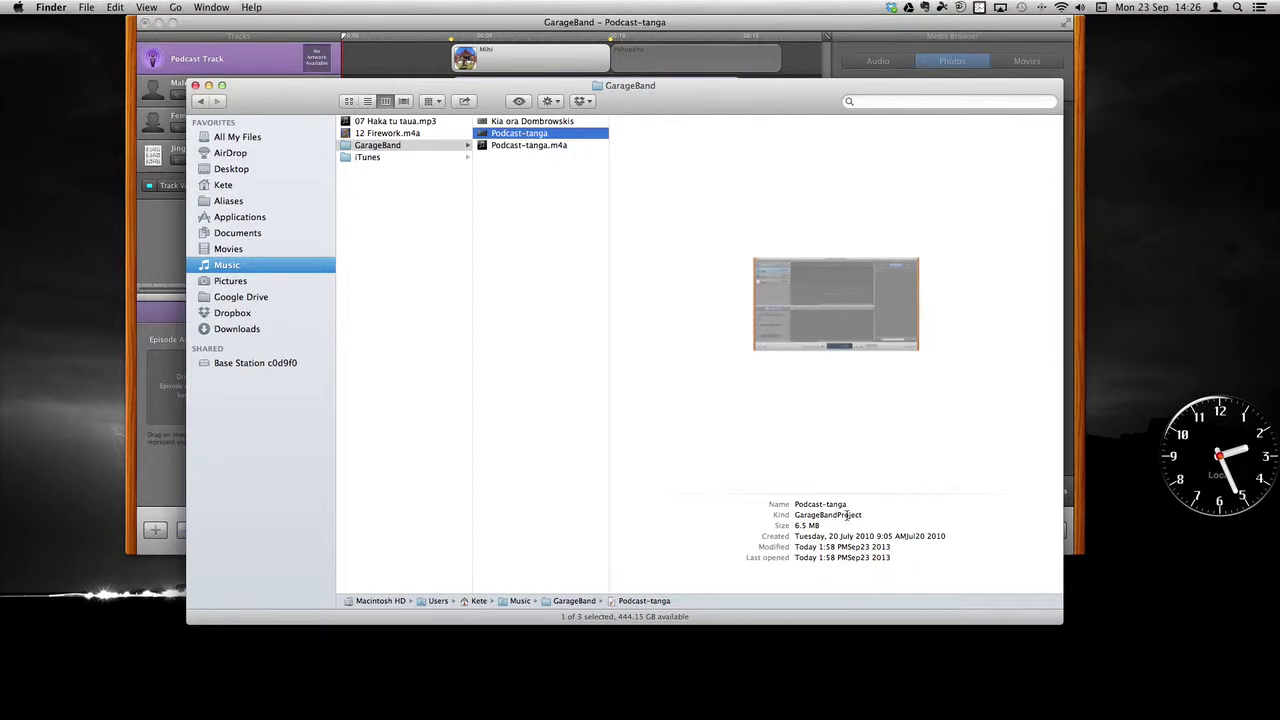
left_click(532, 146)
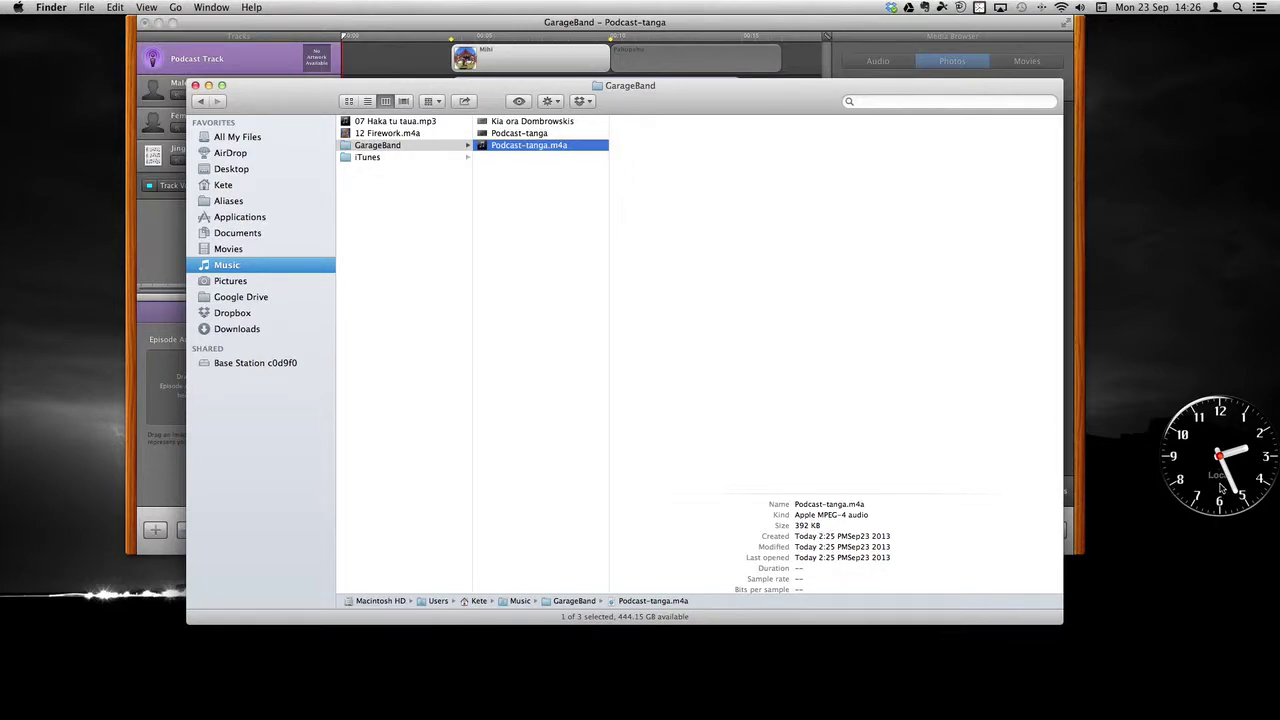
left_click(547, 137)
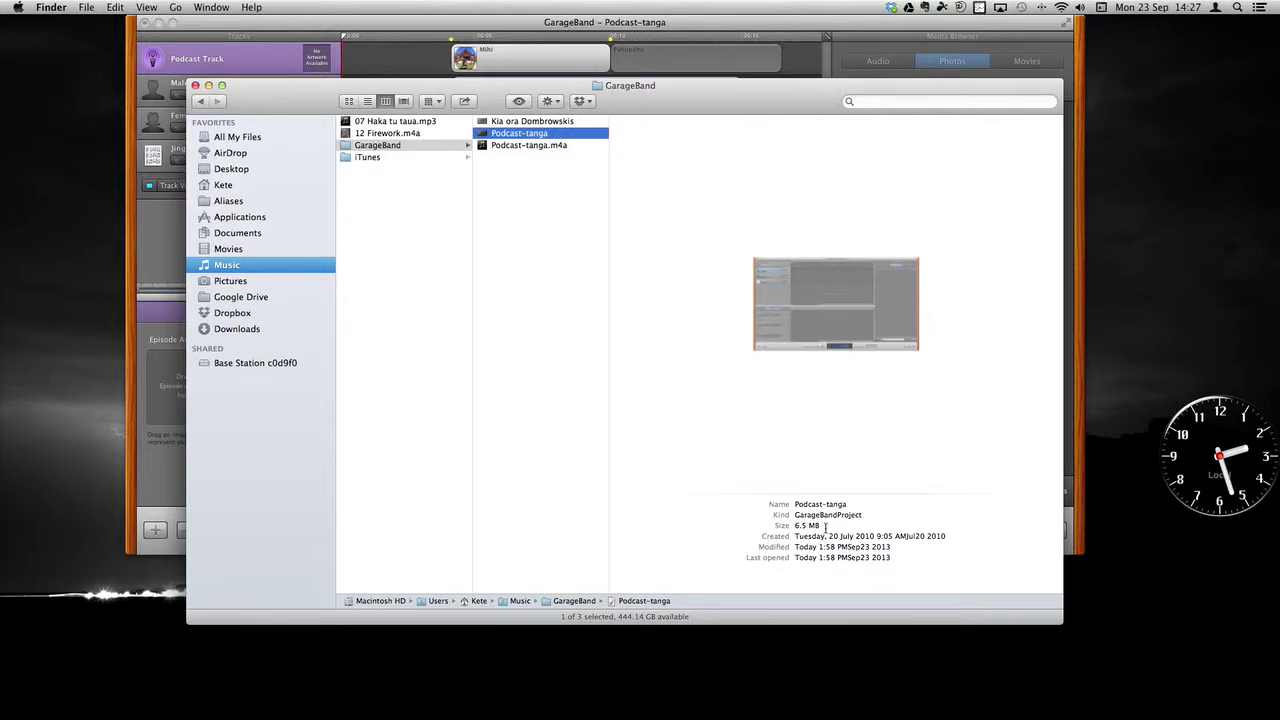
mouse_move(775, 249)
key("Down")
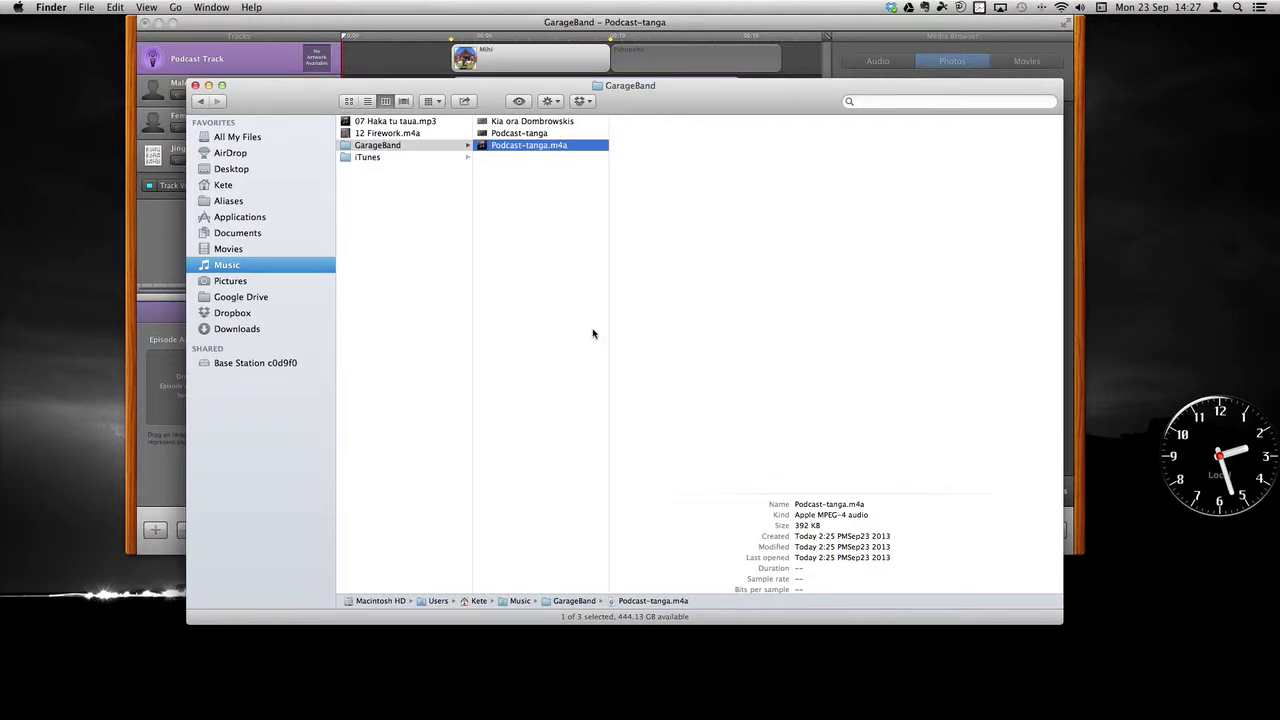
key("Up")
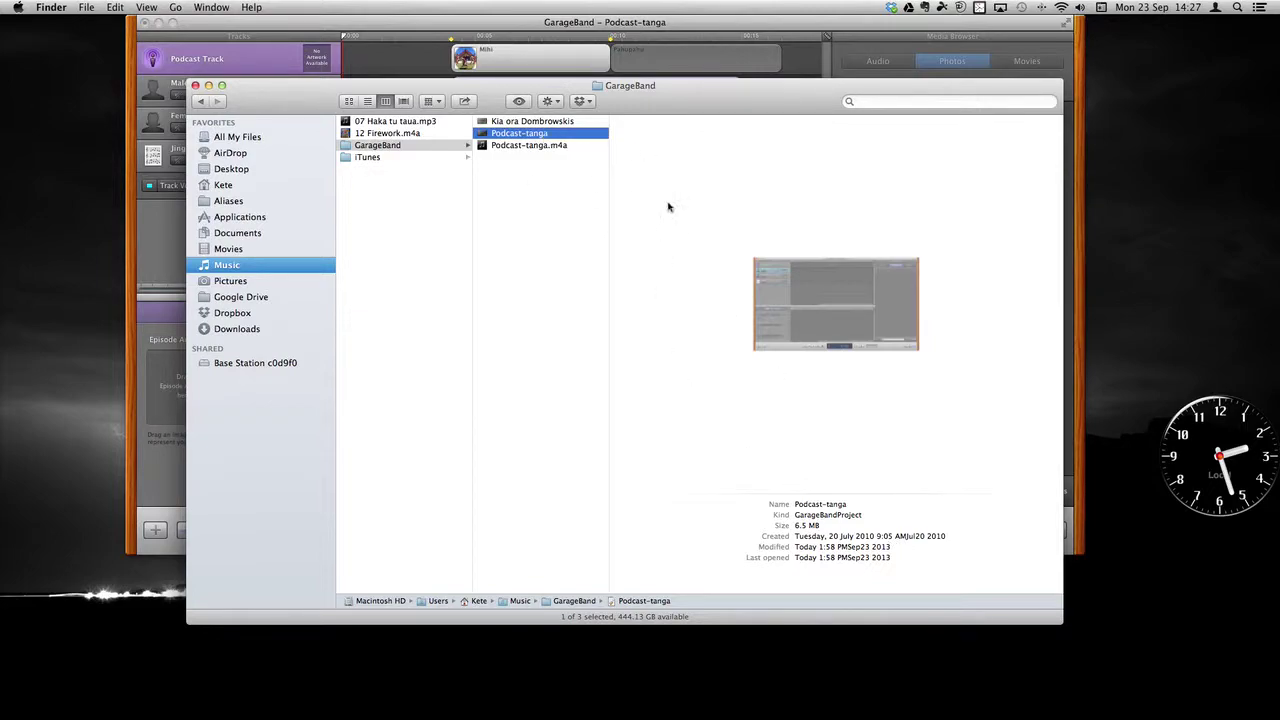
Step: Switch back to GarageBand and show the loop browser in place of the media browser
left_click(675, 34)
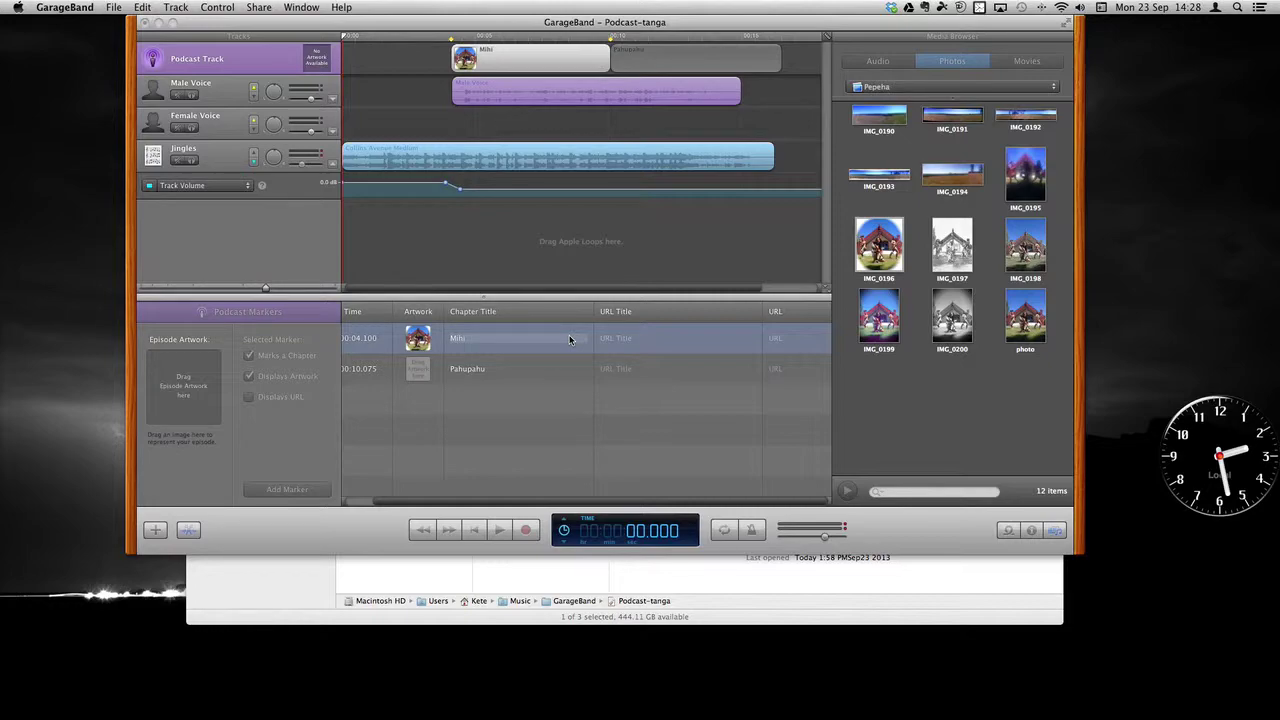
left_click(697, 28)
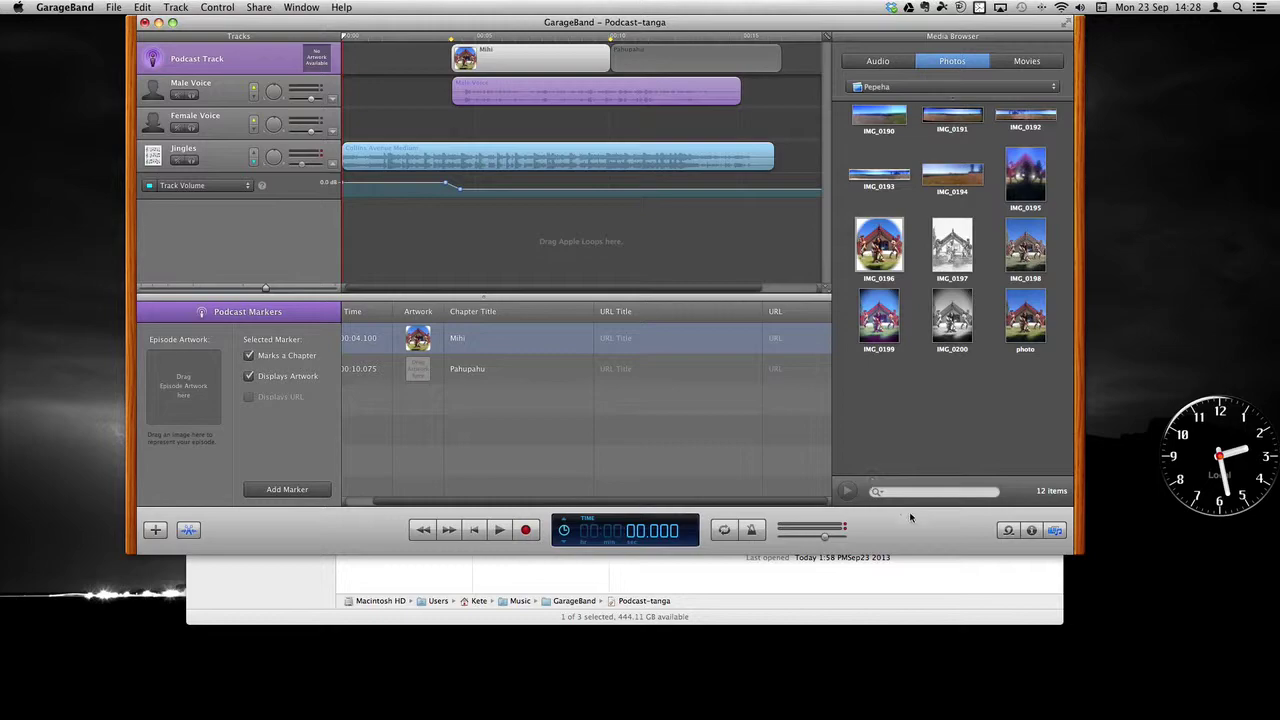
left_click(1008, 531)
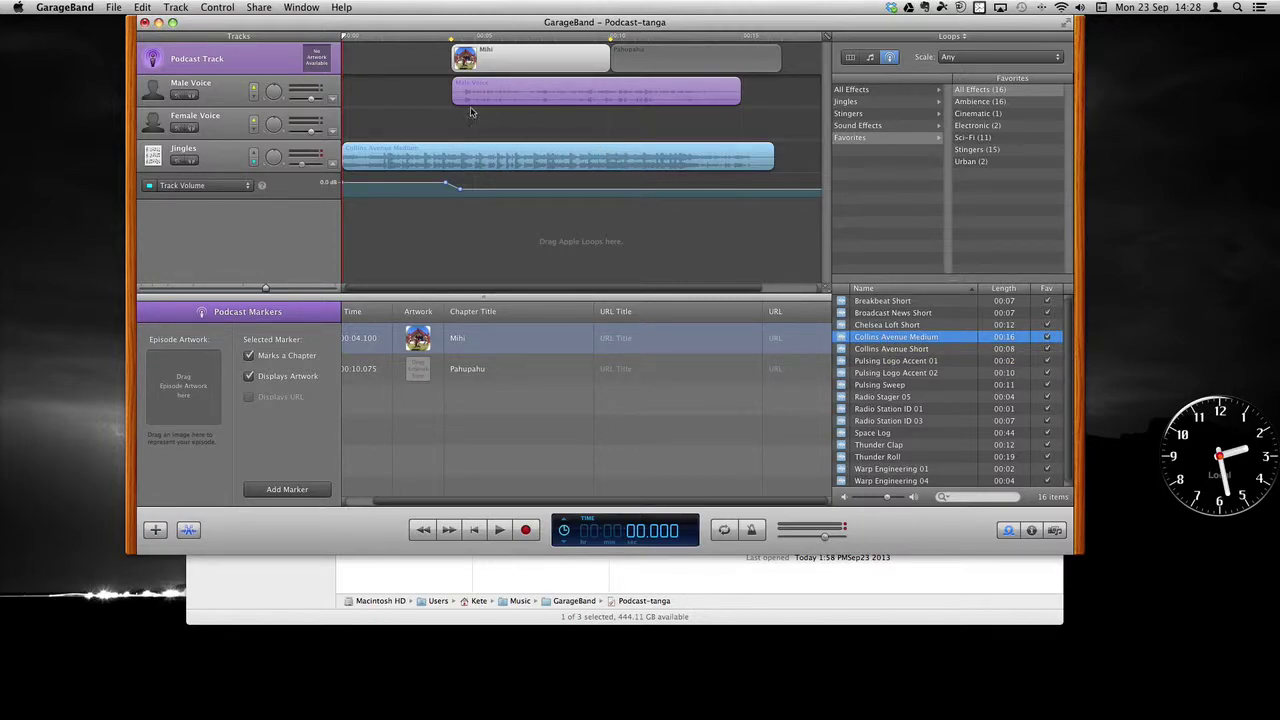
Step: Select the Male Voice track and then the Podcast Track, and move the playhead to 04.075 at the start of the Mihi chapter
left_click(215, 92)
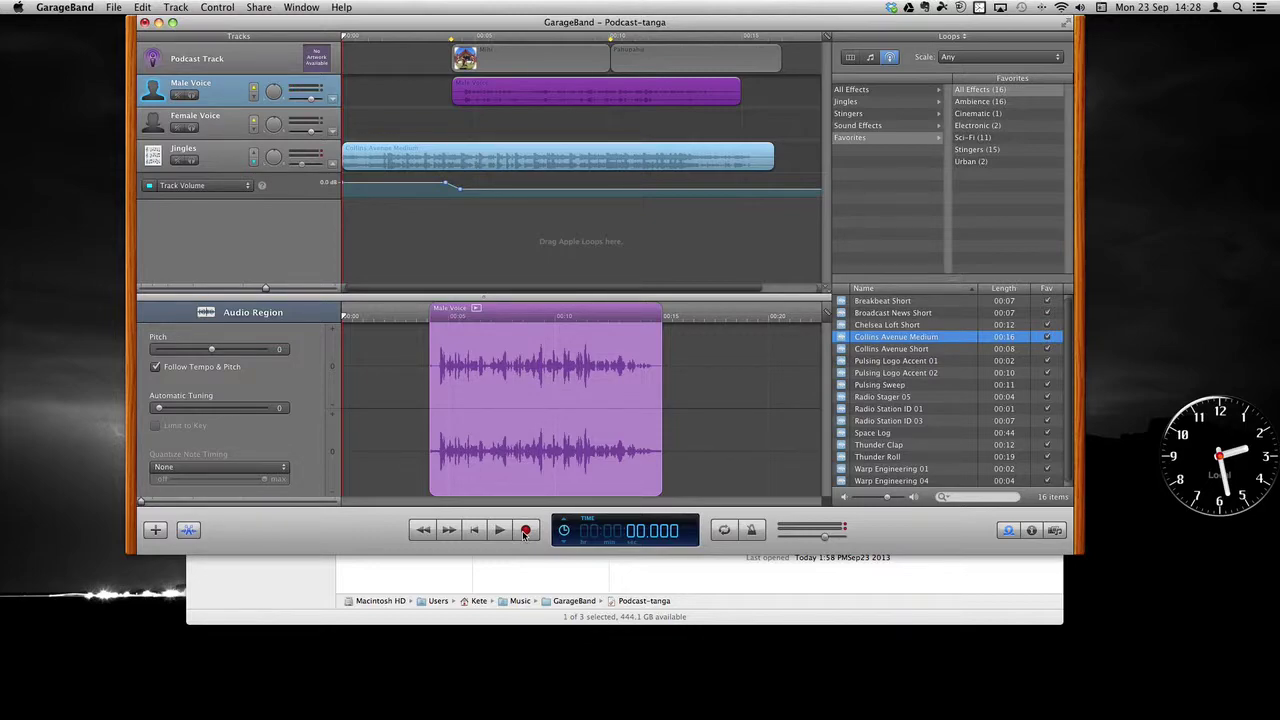
left_click(270, 66)
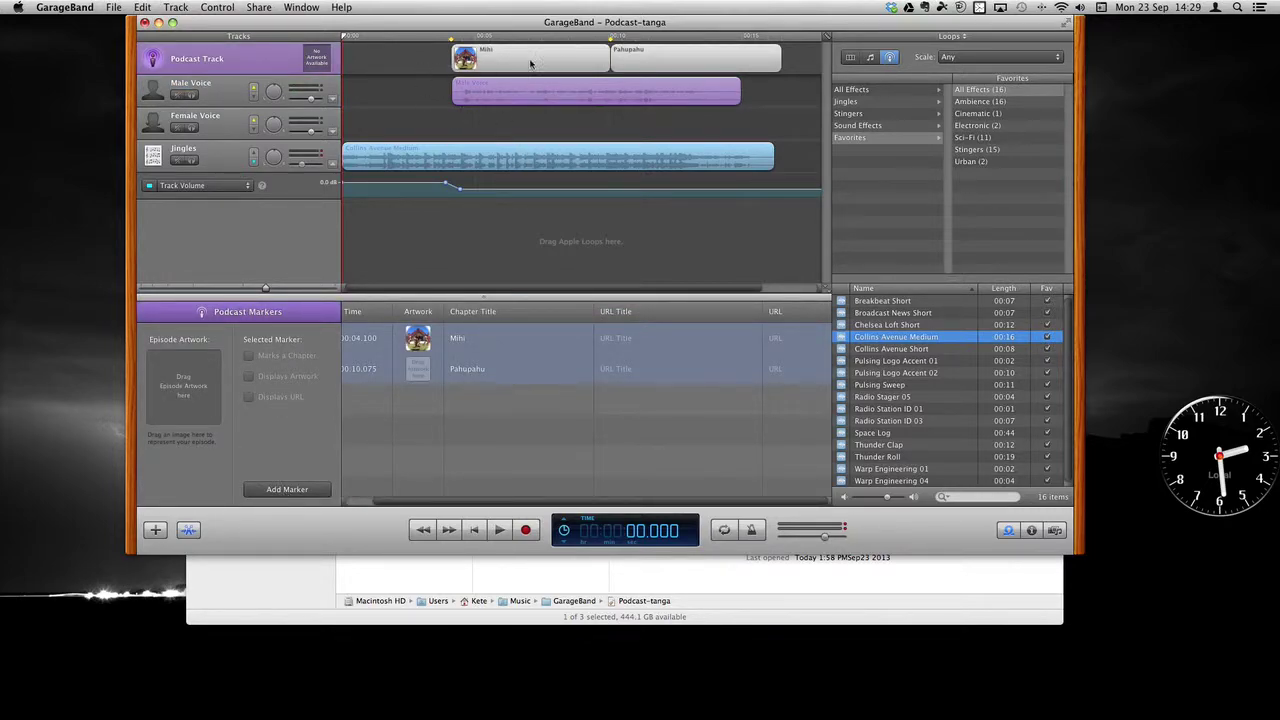
left_click(357, 37)
left_click_drag(390, 41, 452, 38)
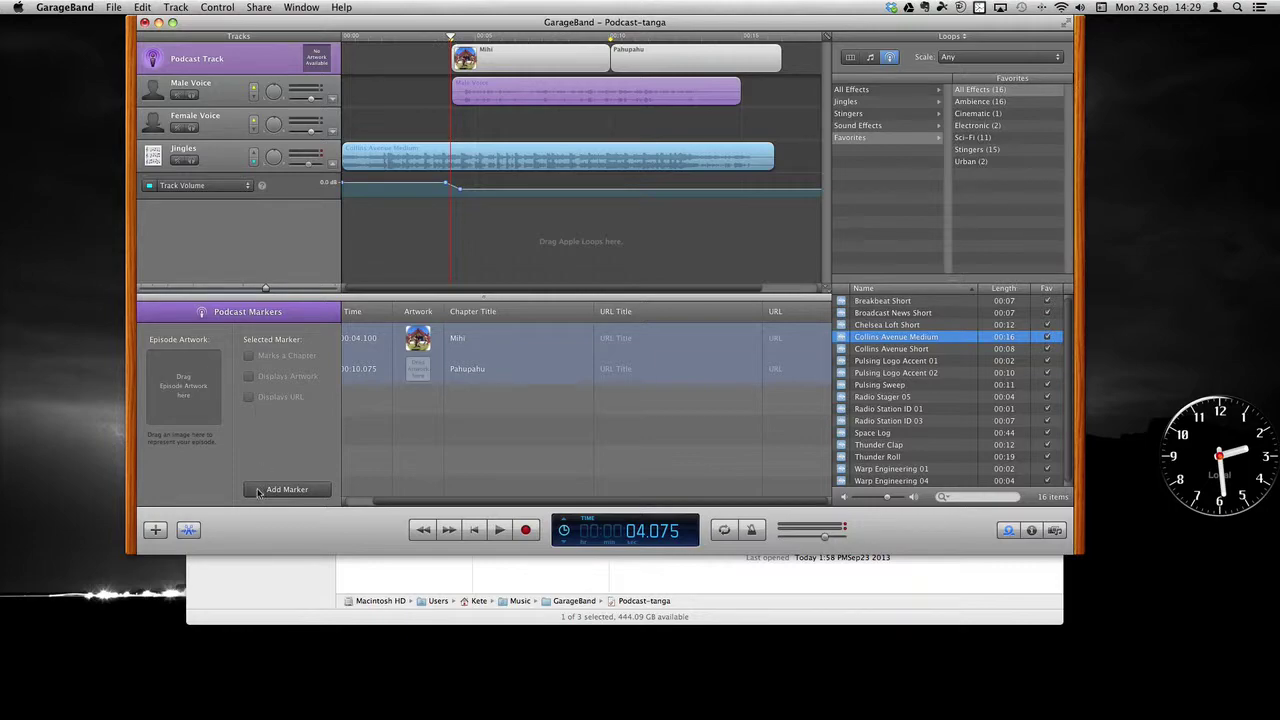
left_click(489, 338)
key("Return")
scroll(736, 216, "right", 3)
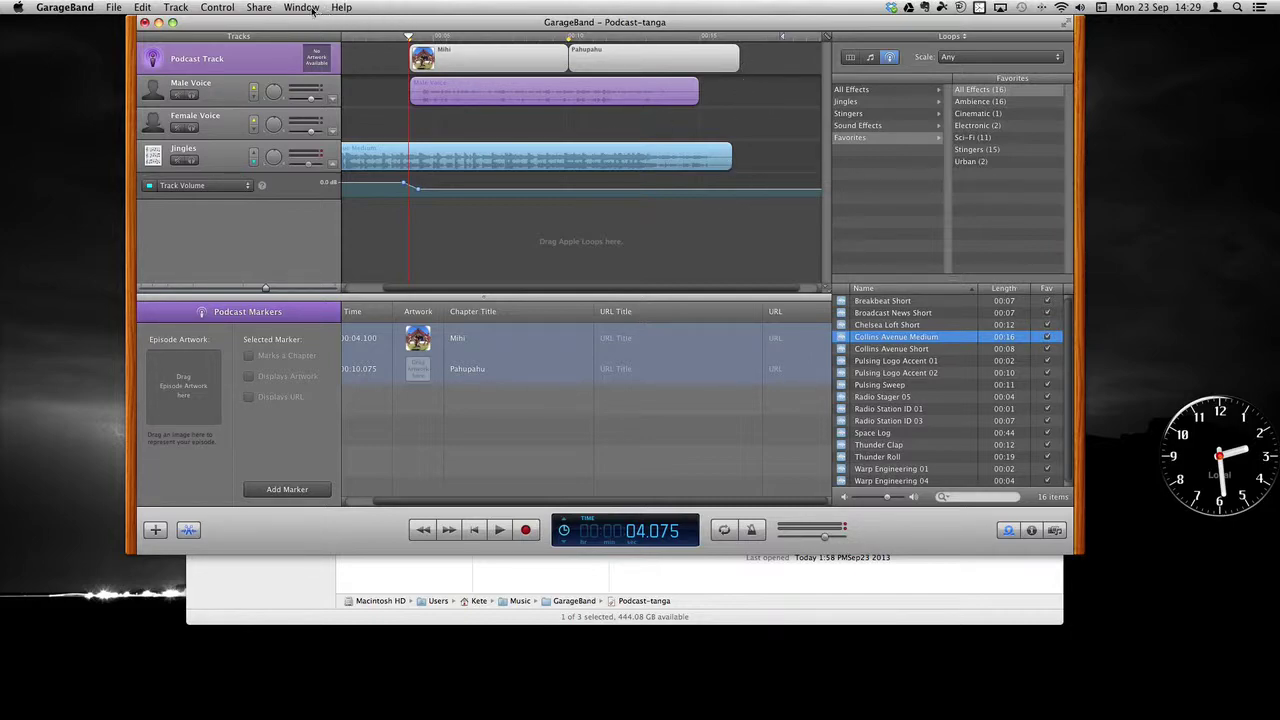
Step: Review the available ways to share or export the podcast without choosing one
left_click(259, 8)
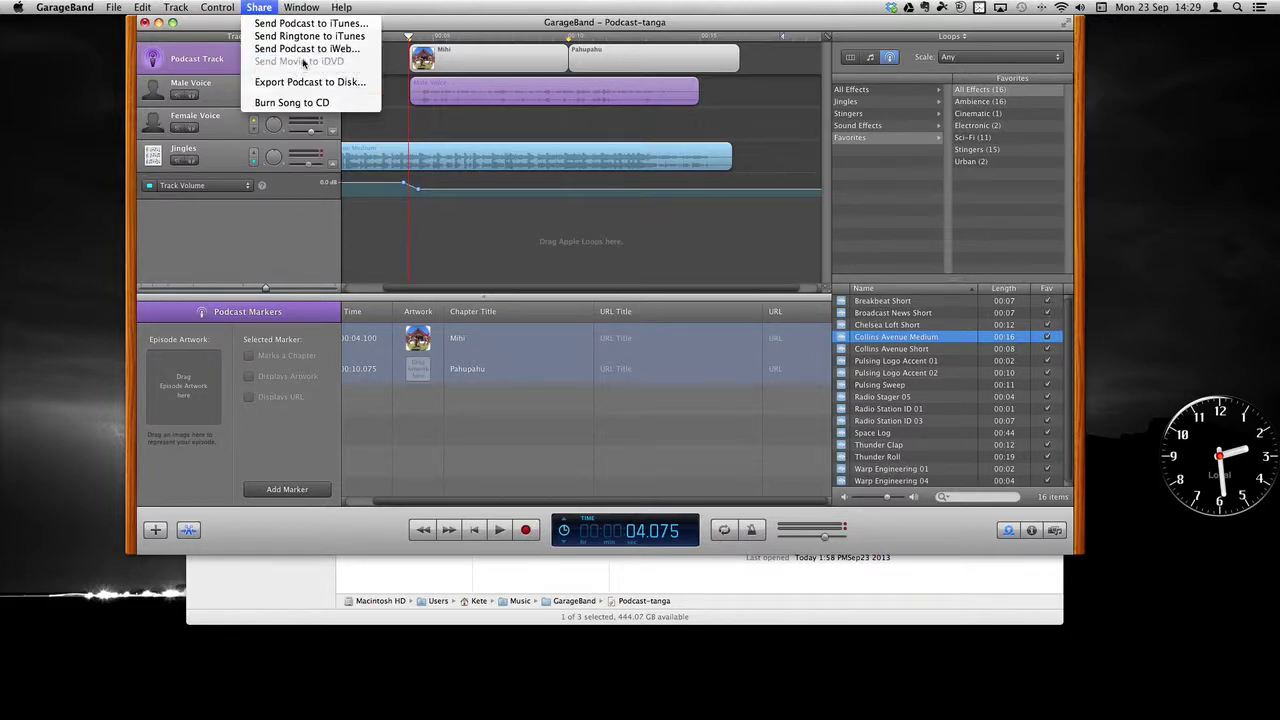
left_click(357, 24)
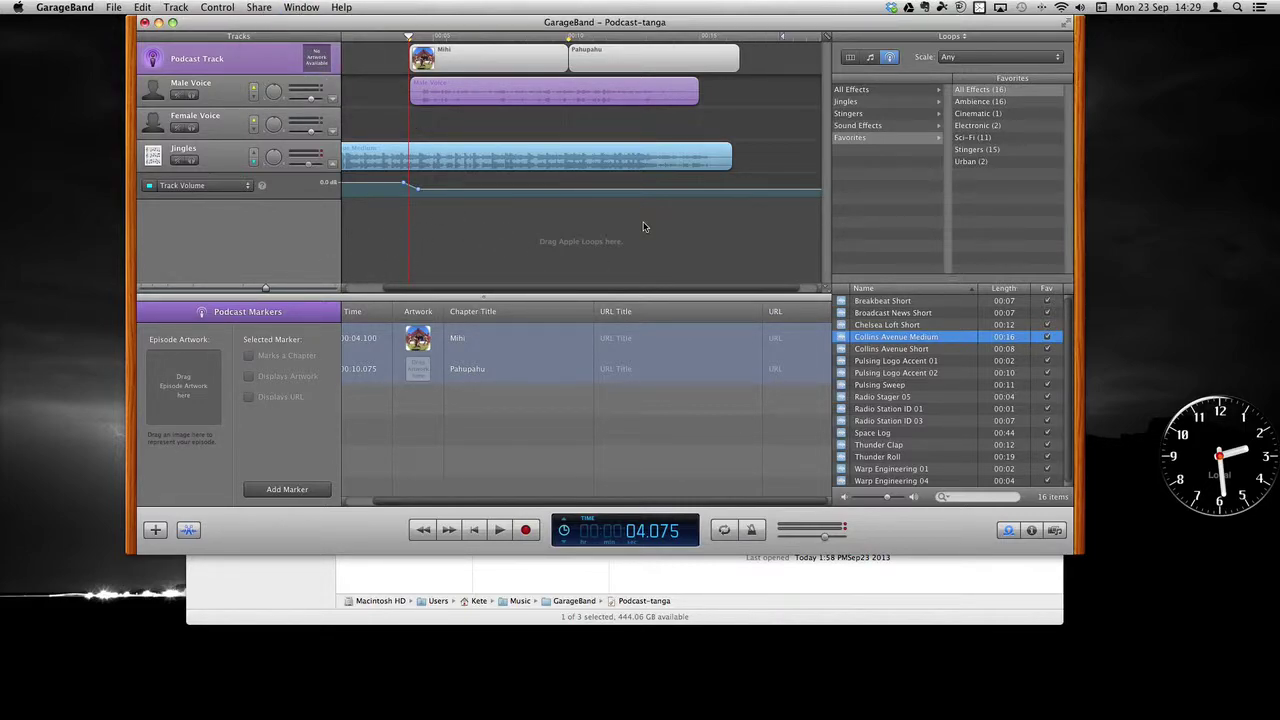
Step: Switch to Finder, examine the project file and Podcast-tanga.m4a once more, and return to GarageBand
left_click(708, 620)
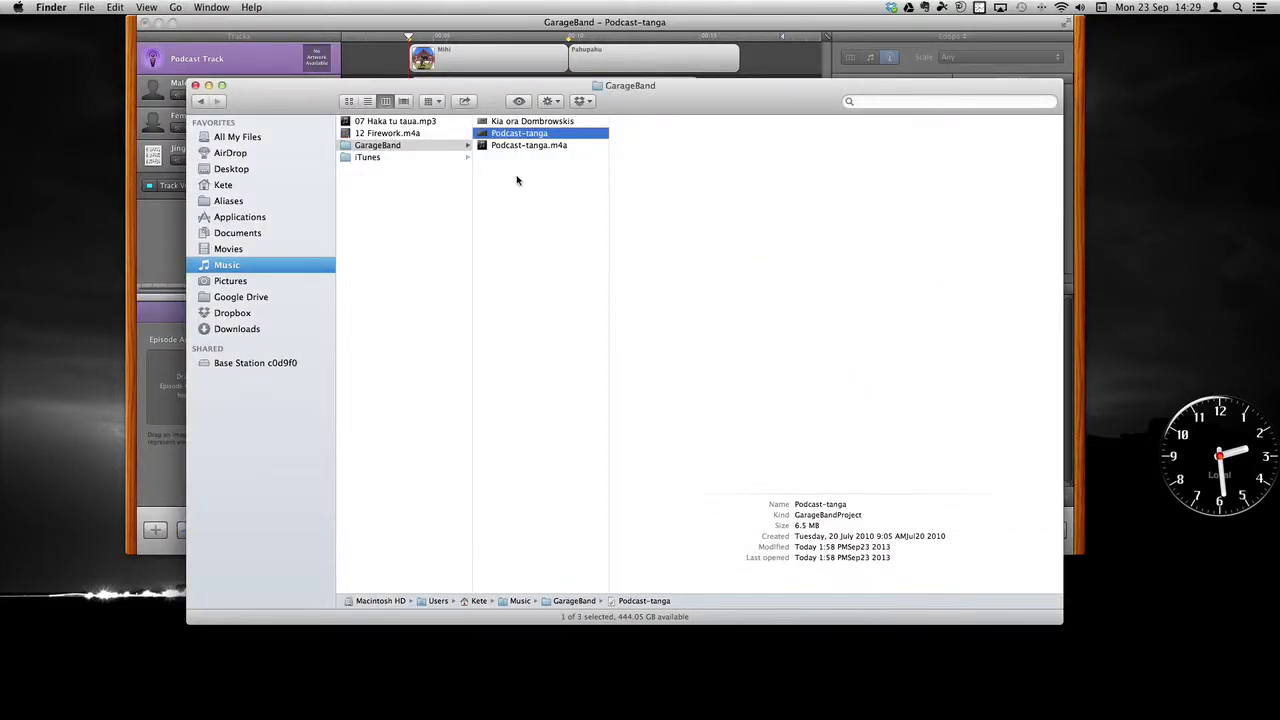
key("Down")
key("Up")
key("Down")
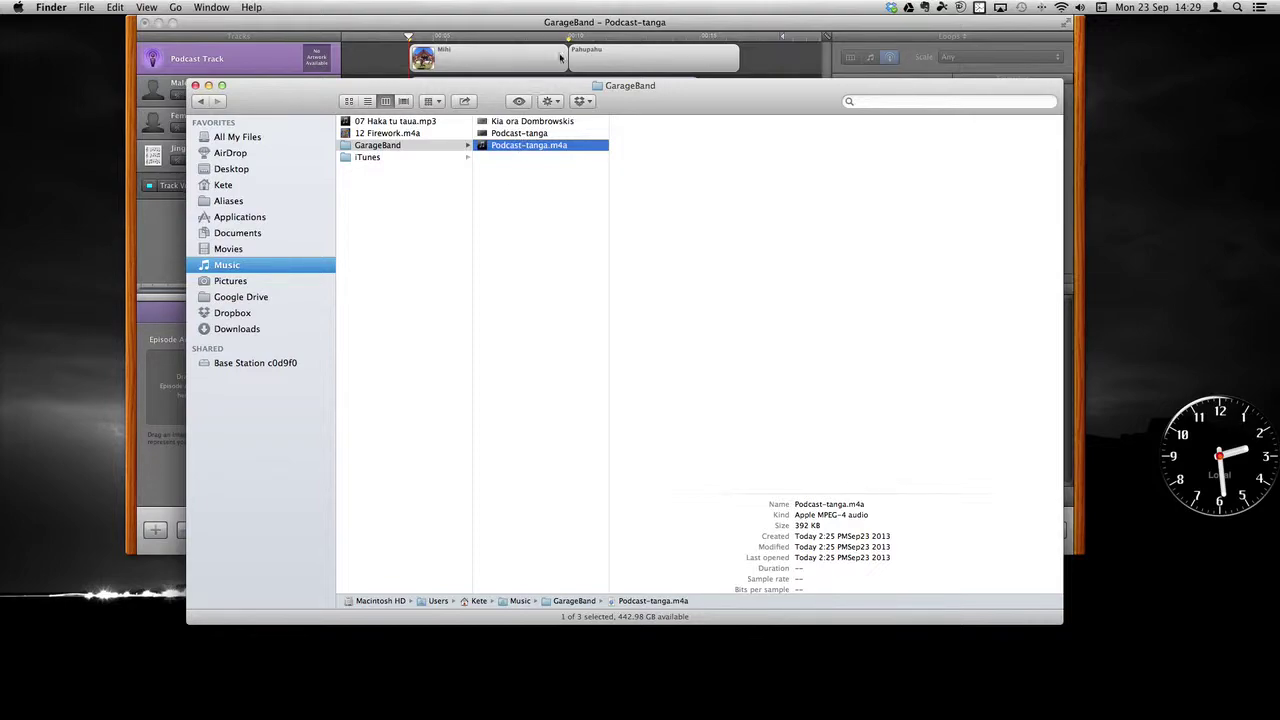
left_click(585, 27)
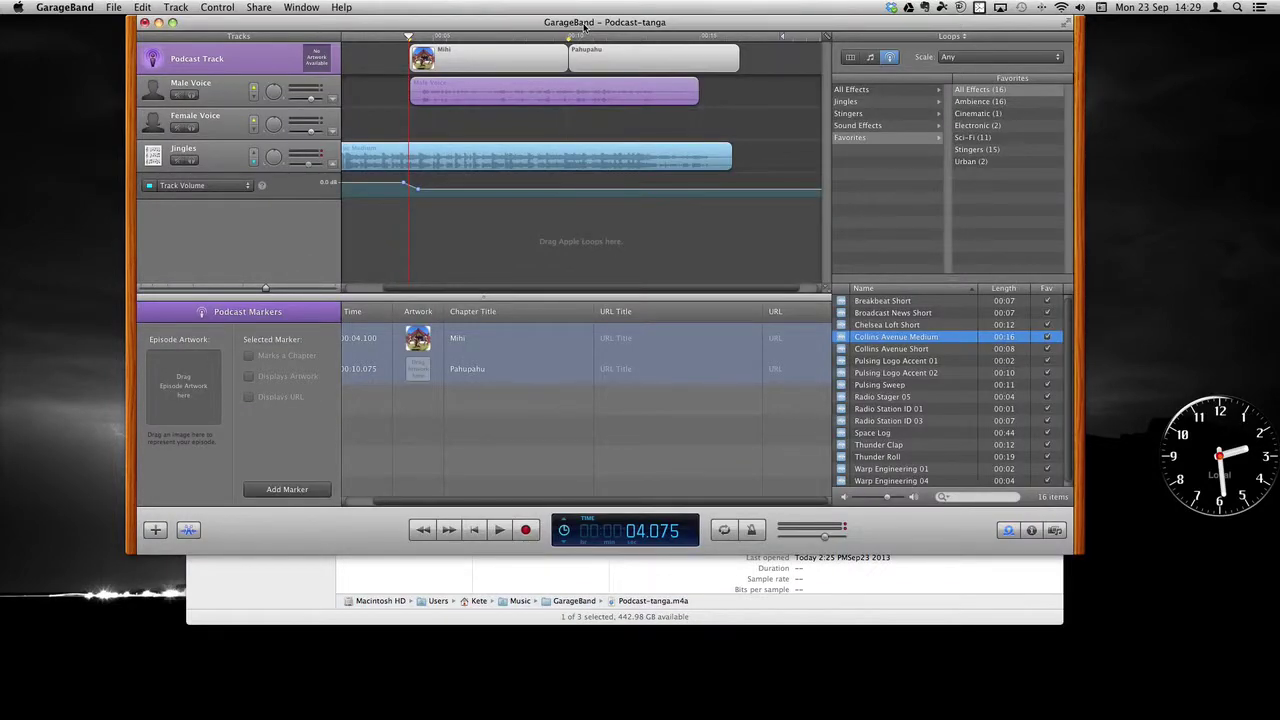